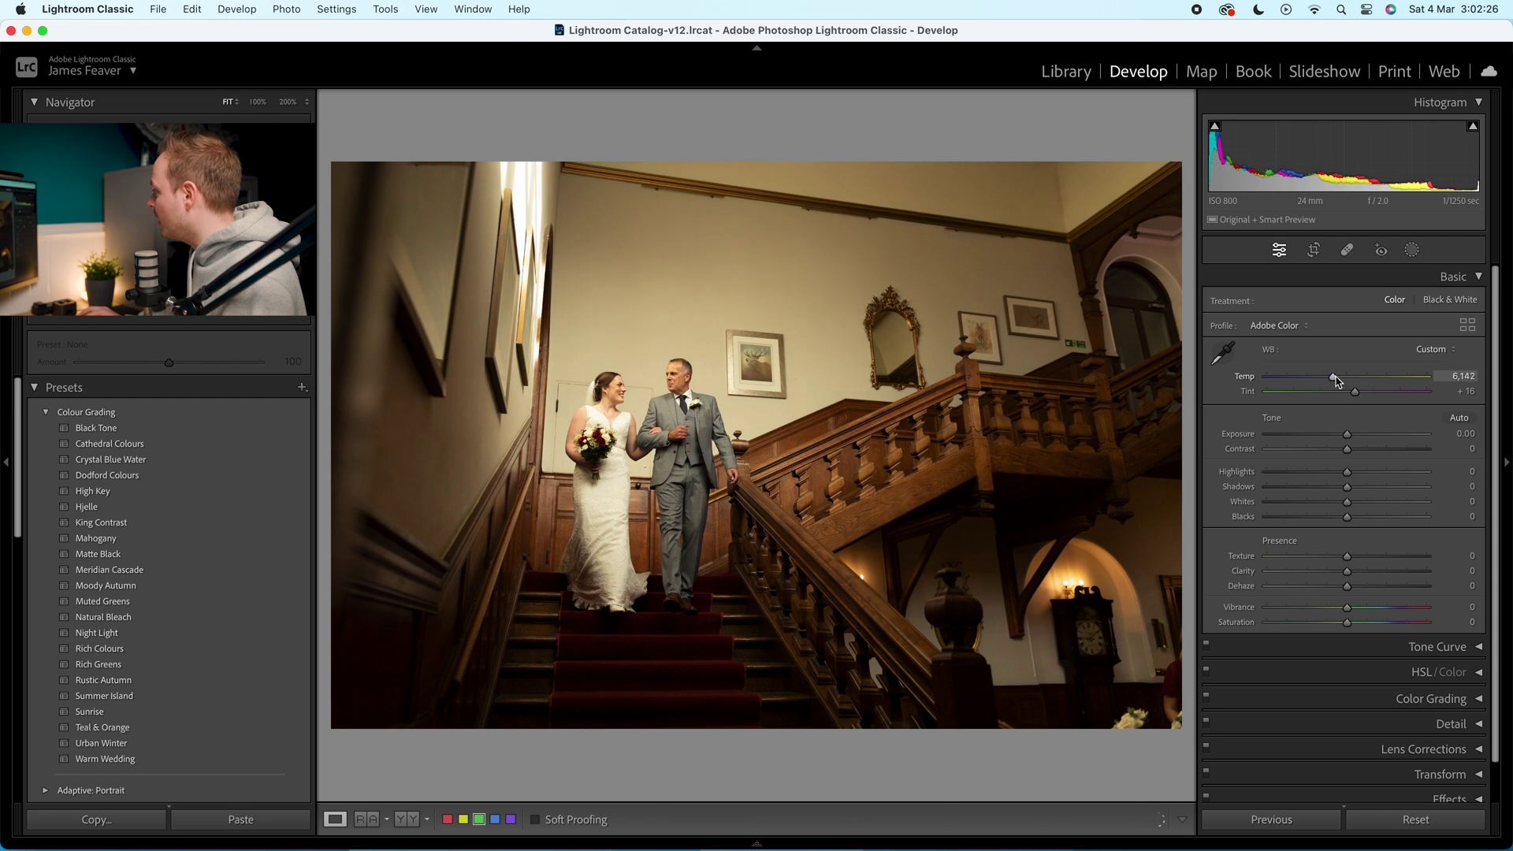
Warm the photo by setting the white balance temperature to 7,500 and reduce the highlights to -55.
{"action": "left_click", "coordinate": [1456, 376]}
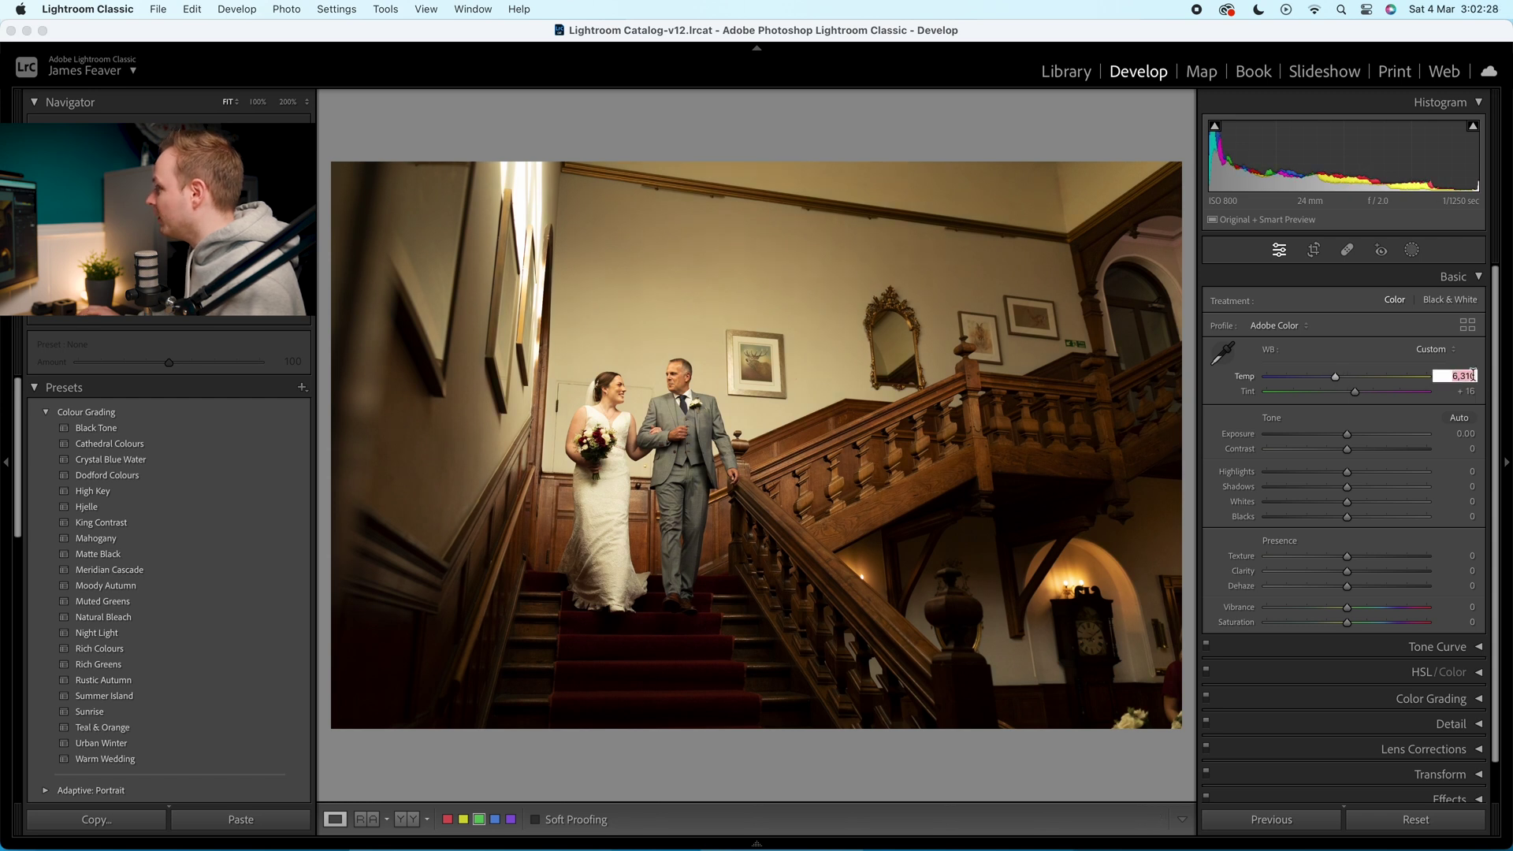
{"action": "key", "text": "Return"}
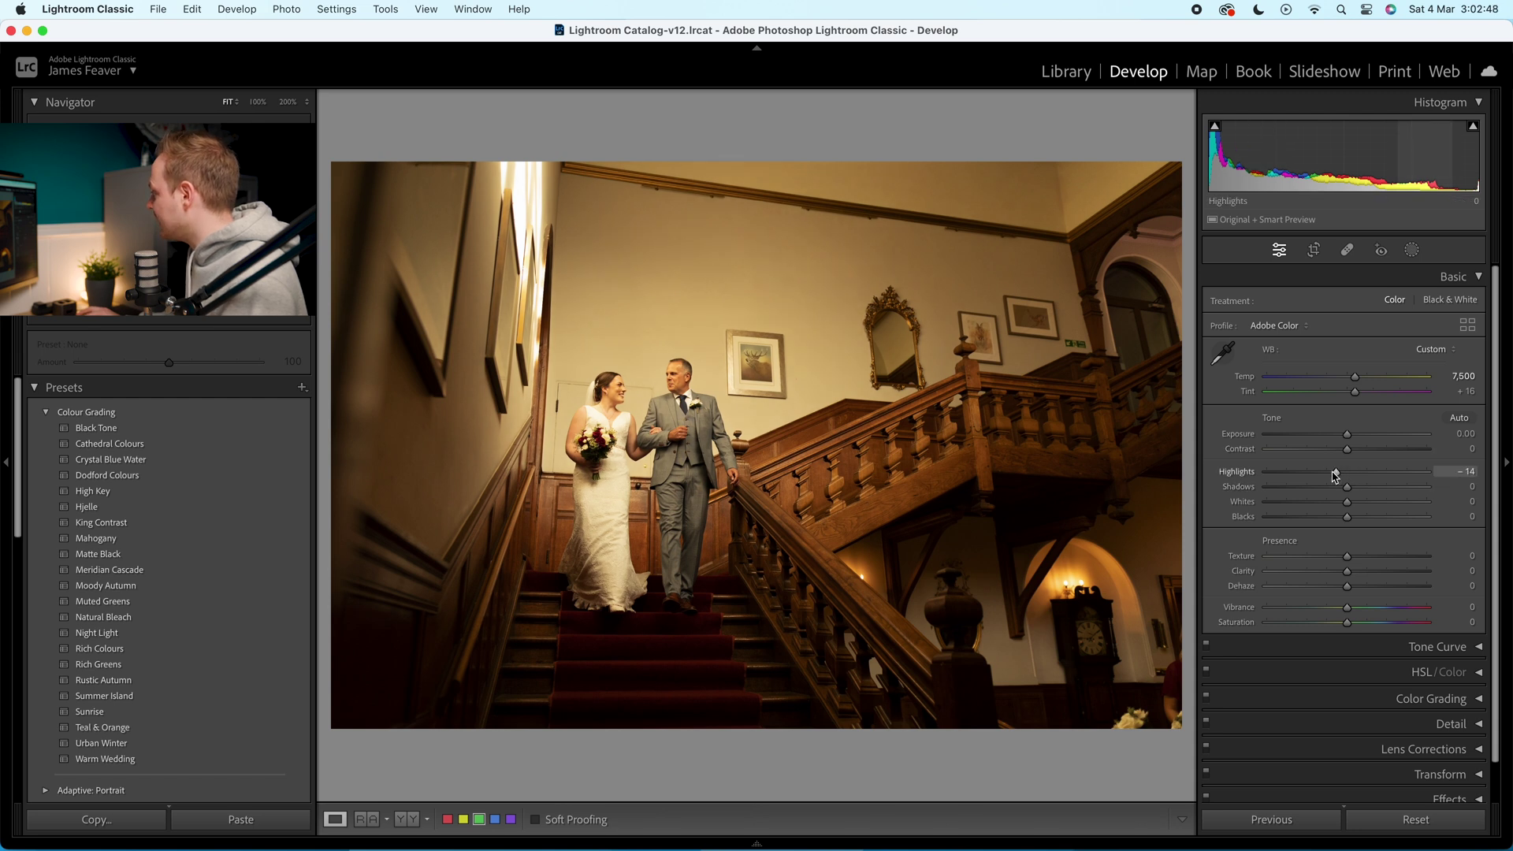
{"action": "left_click_drag", "start_coordinate": [1337, 476], "coordinate": [1318, 478]}
{"action": "left_click", "coordinate": [1467, 472]}
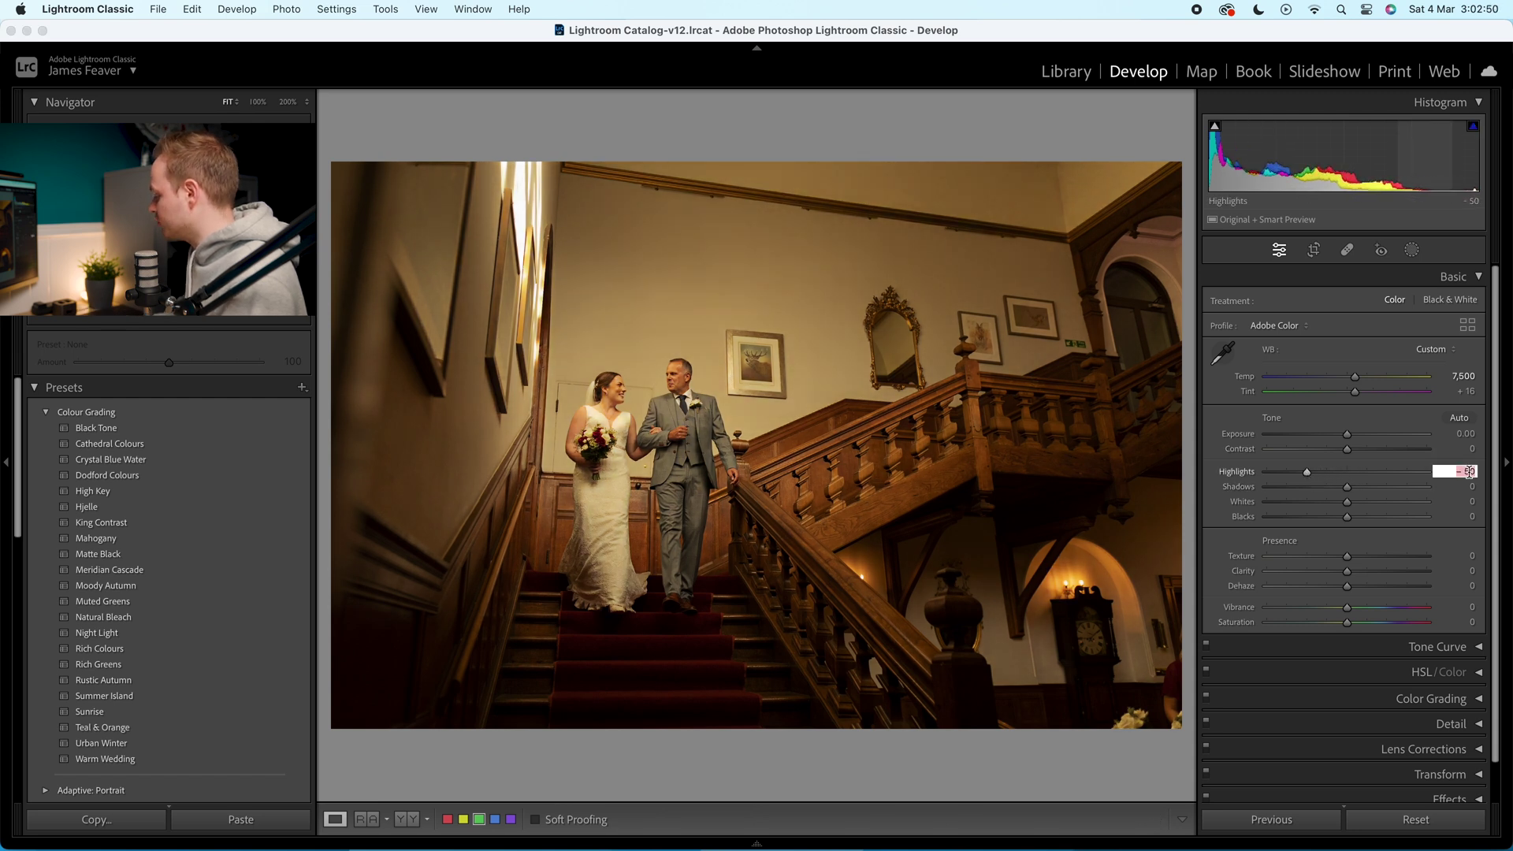
{"action": "type", "text": "- 55"}
{"action": "key", "text": "Return"}
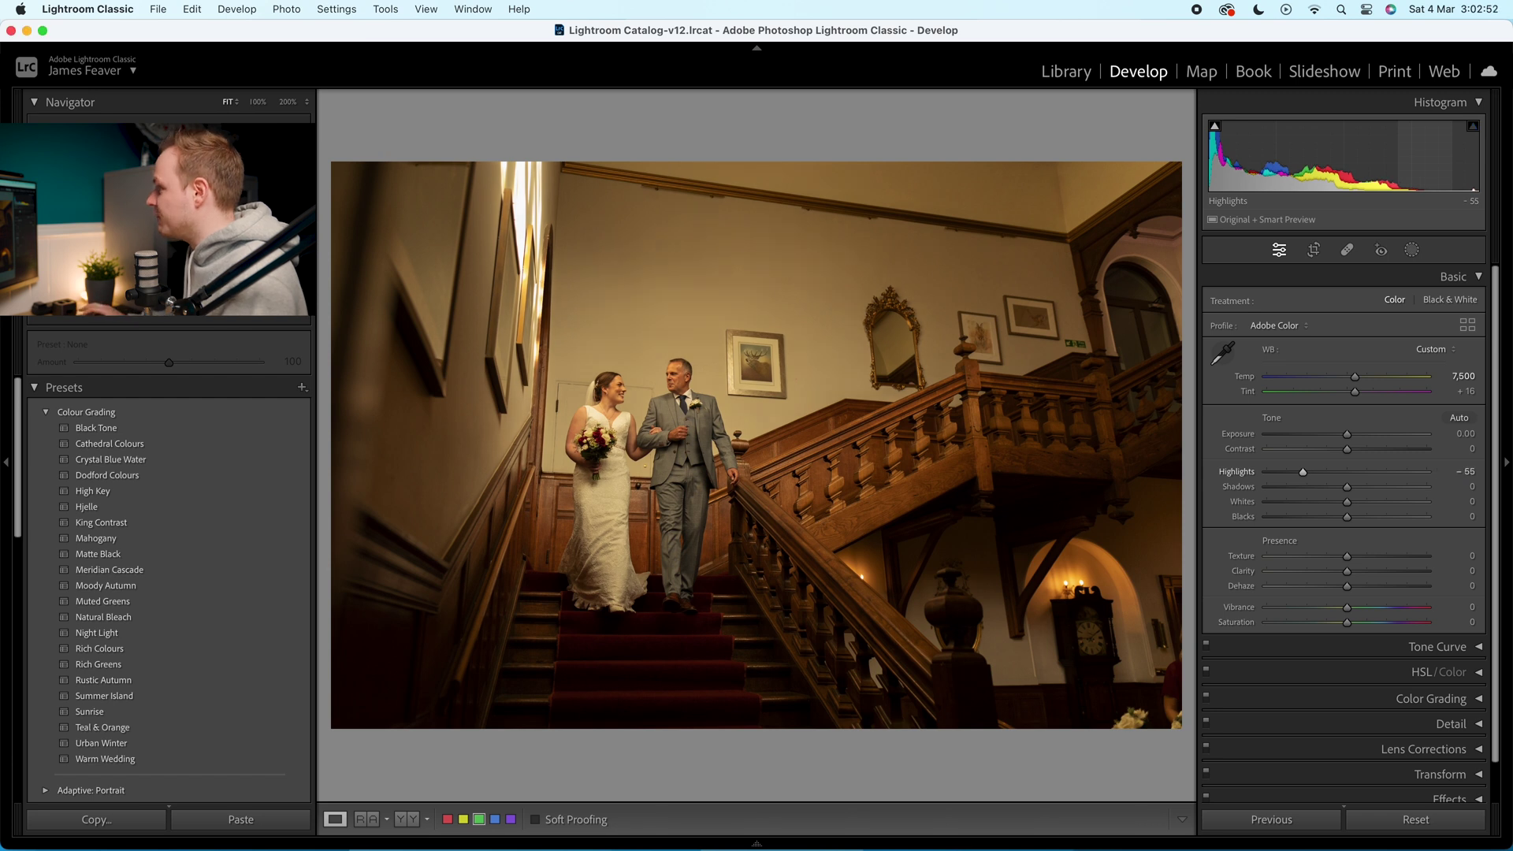
Raise the shadows to +55 and inspect the couple up close before returning to the full image.
{"action": "left_click", "coordinate": [1471, 486]}
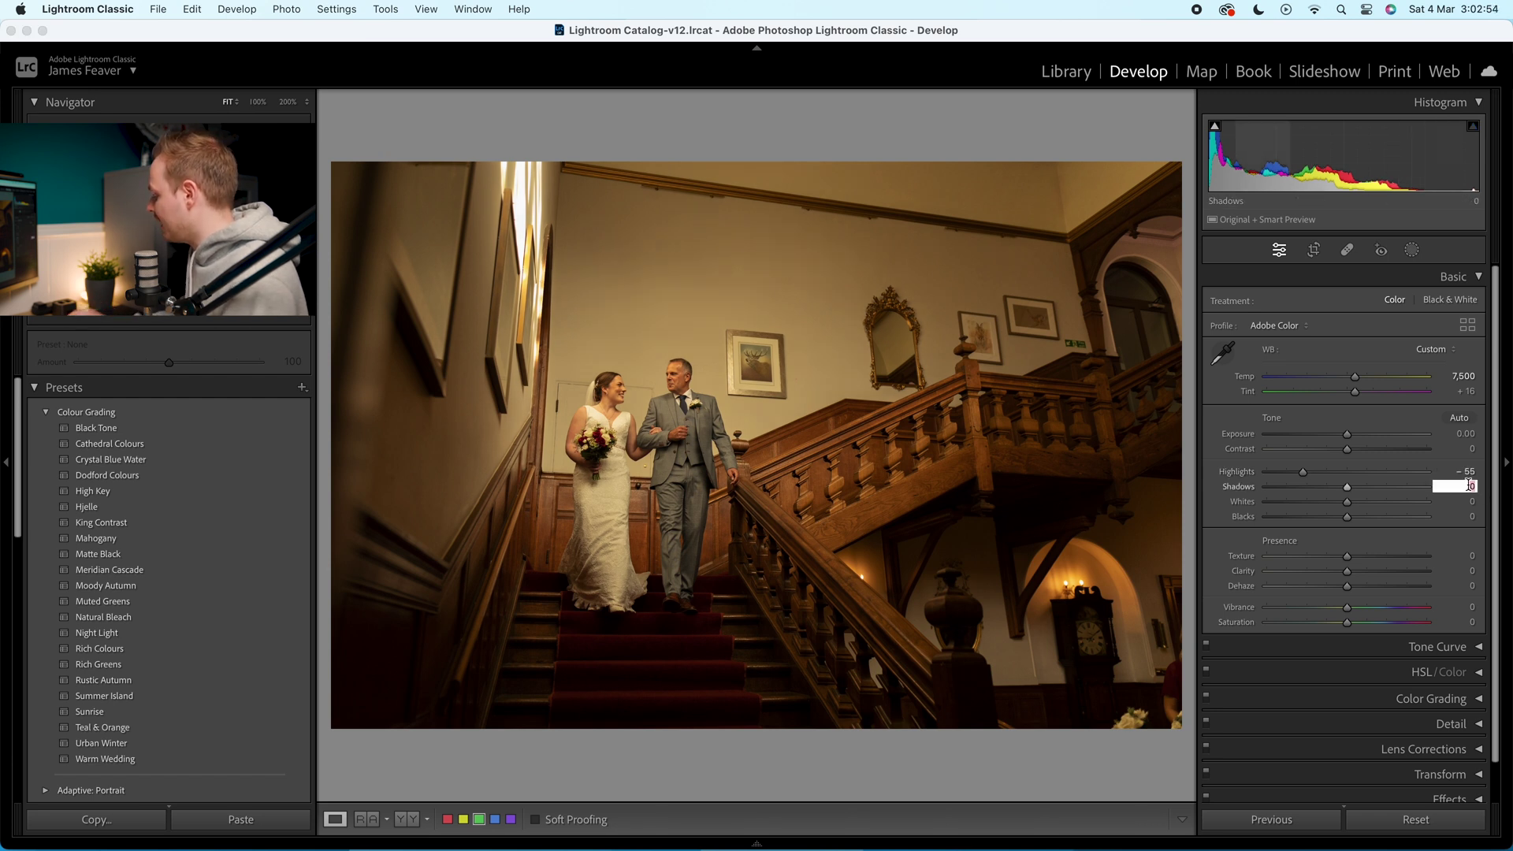
{"action": "key", "text": "Return"}
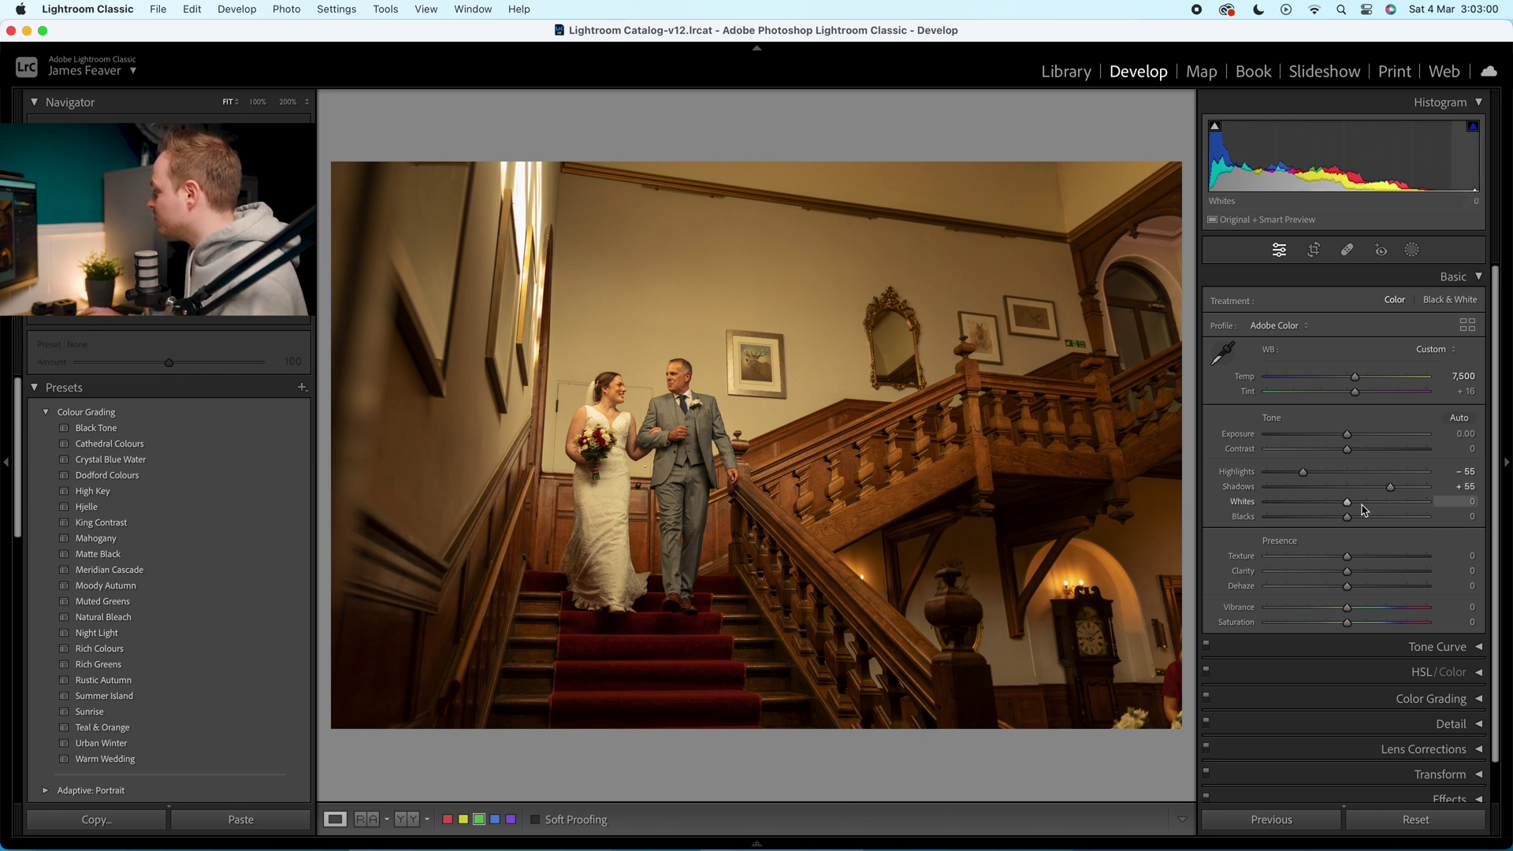
{"action": "left_click", "coordinate": [607, 405]}
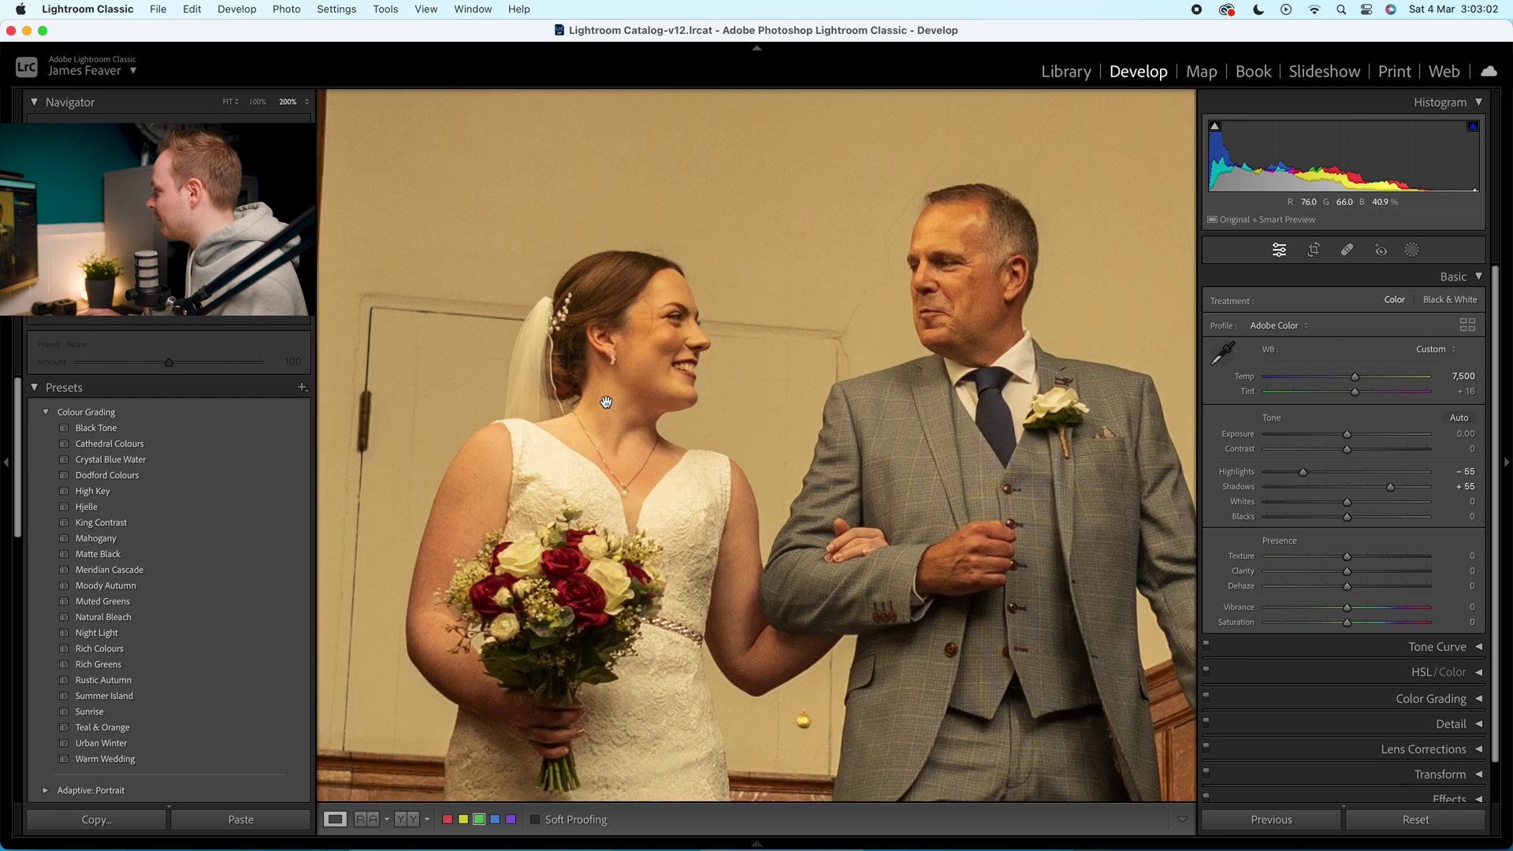
{"action": "left_click", "coordinate": [656, 412]}
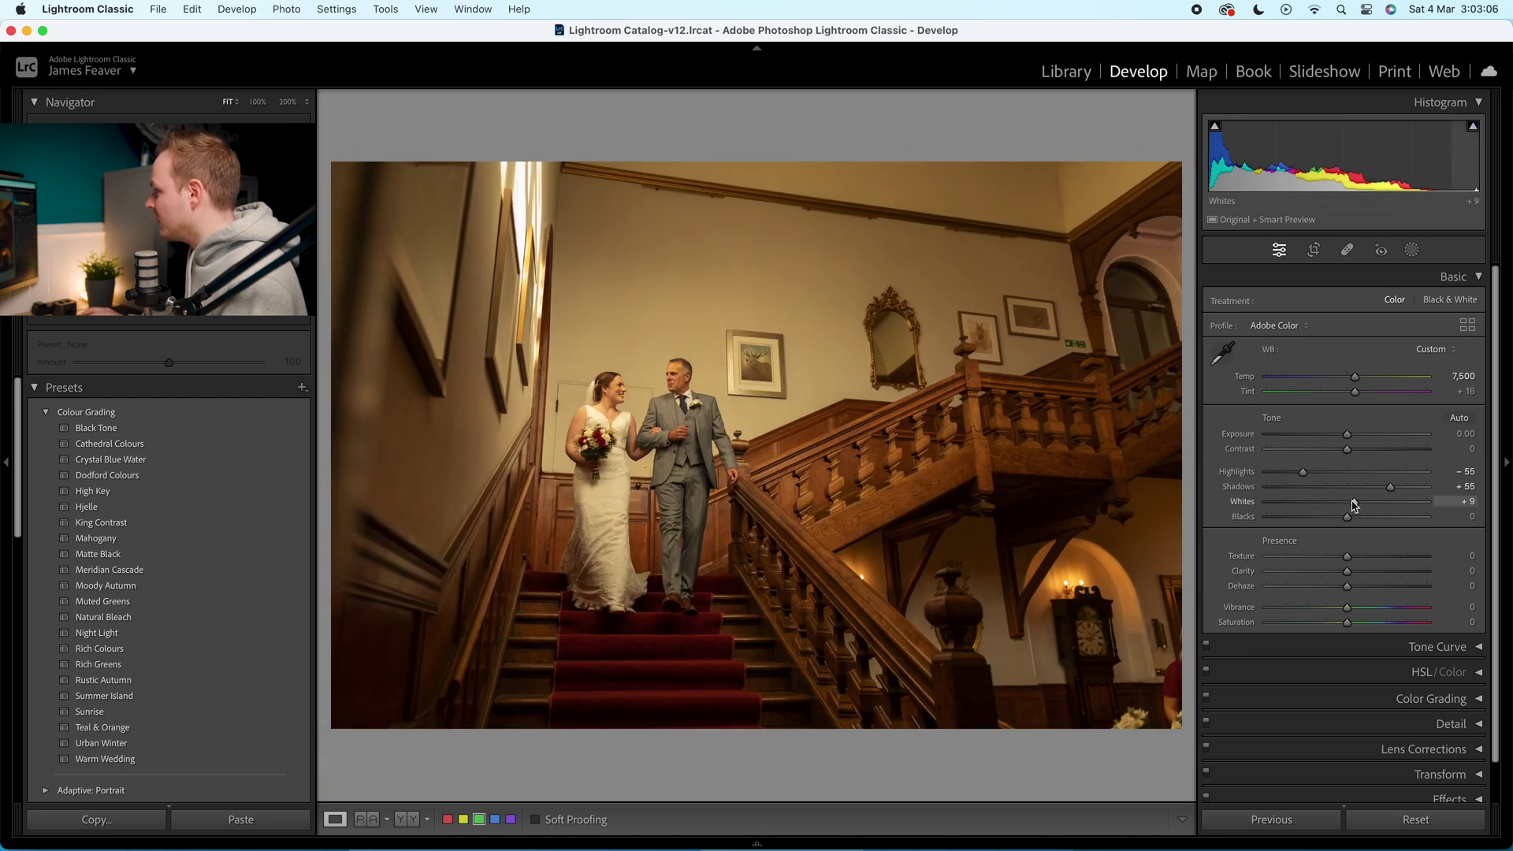
Set the whites to +10 and the blacks to -15.
{"action": "left_click", "coordinate": [1462, 501]}
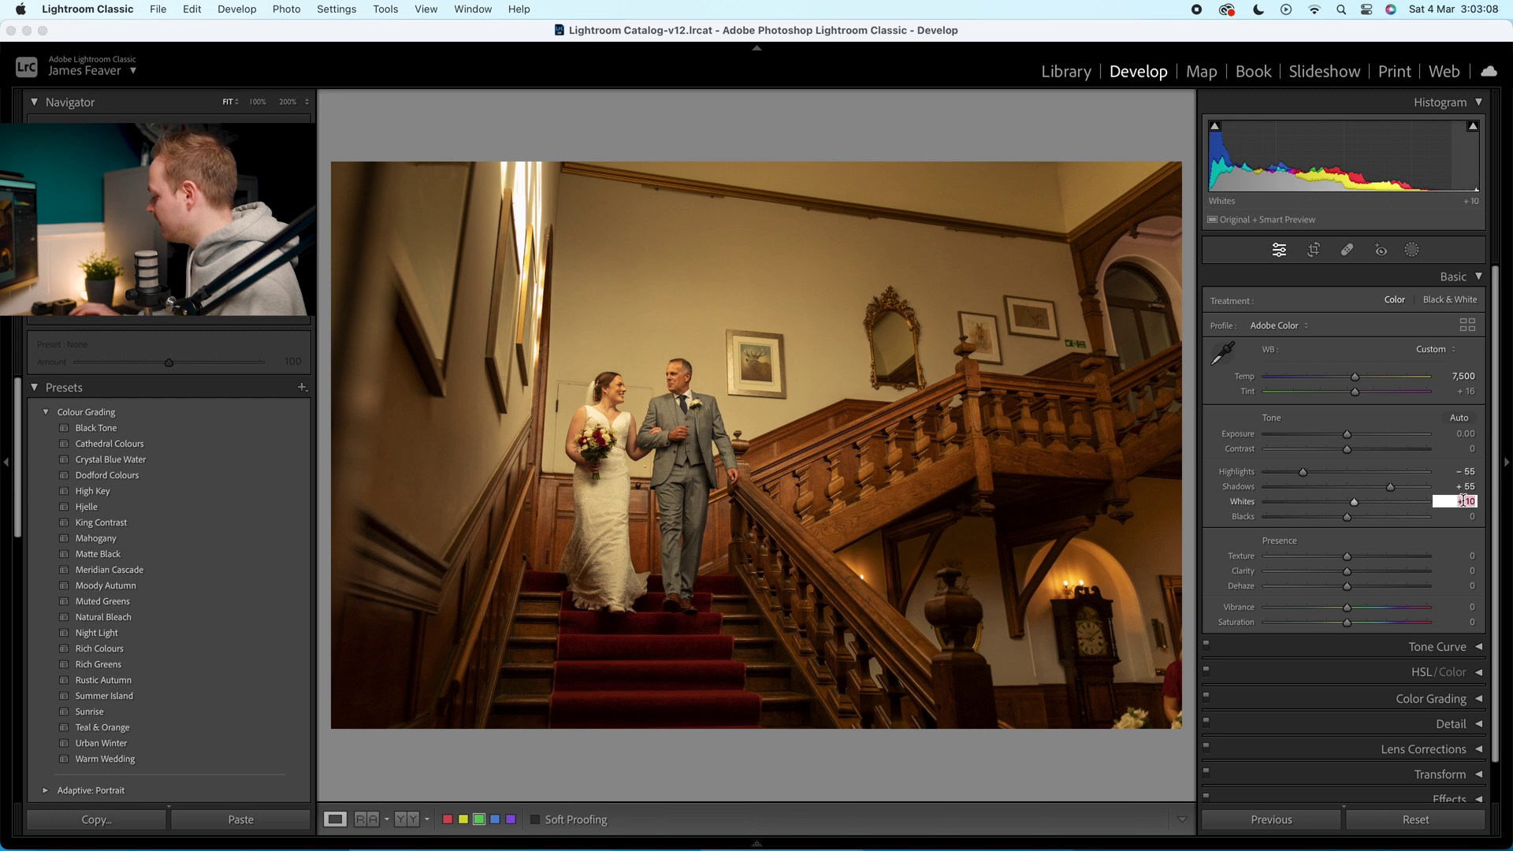
{"action": "key", "text": "Return"}
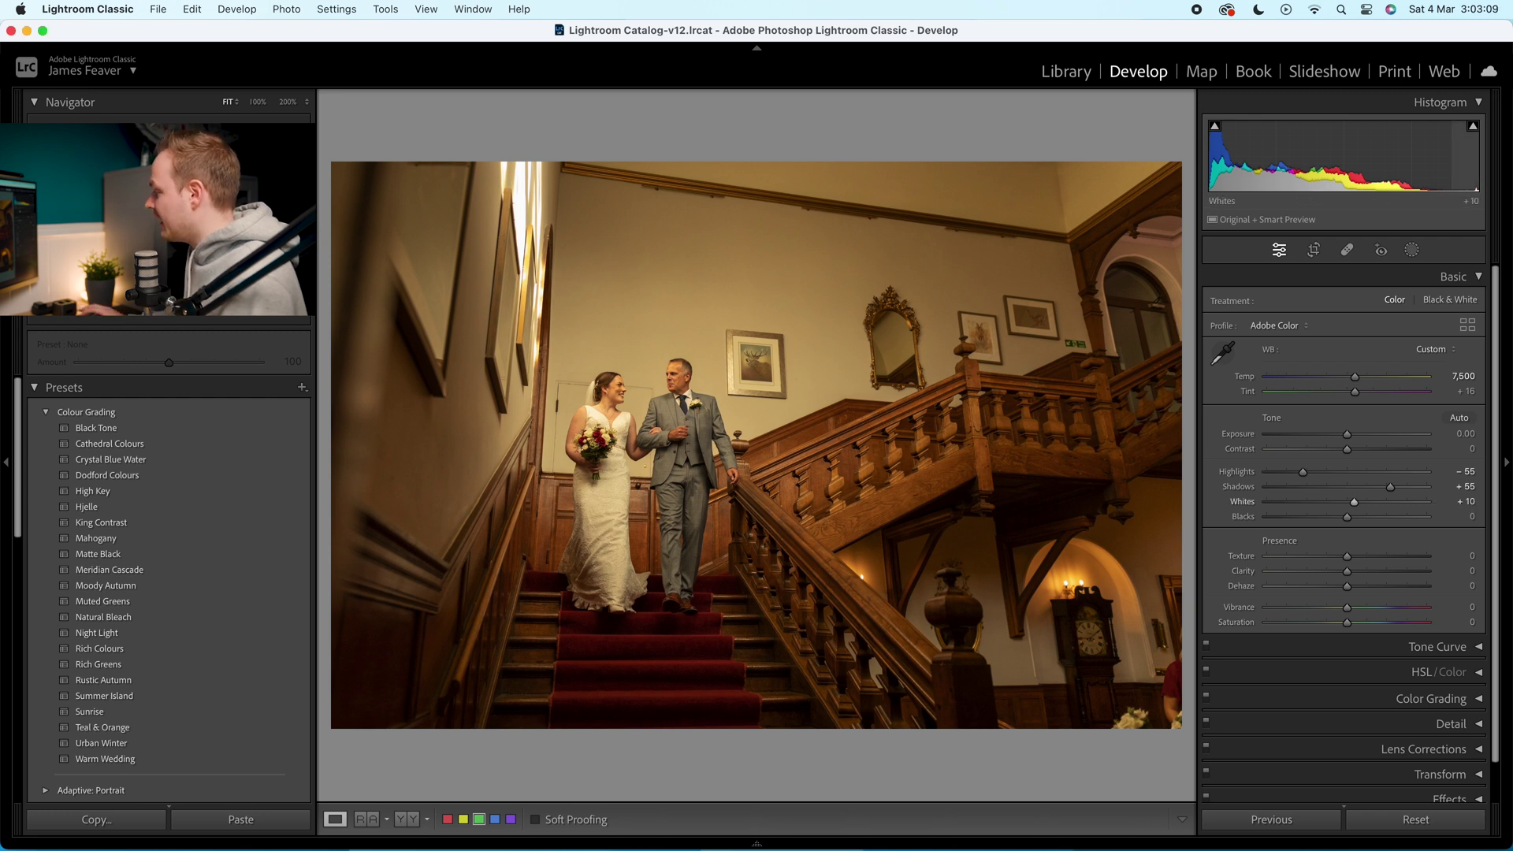
{"action": "left_click", "coordinate": [1465, 515]}
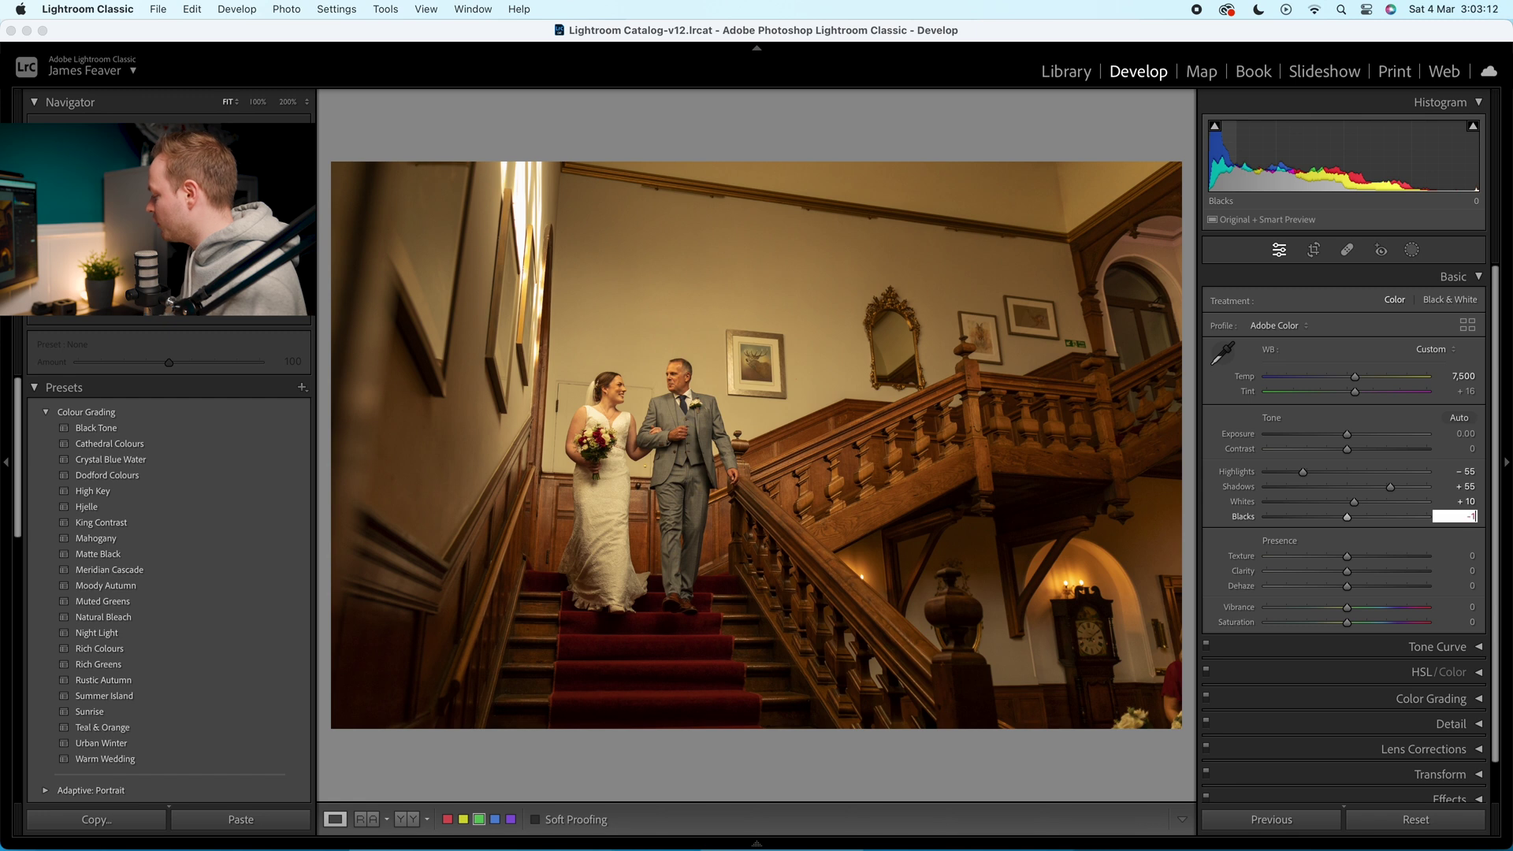
{"action": "type", "text": "-15"}
{"action": "key", "text": "Return"}
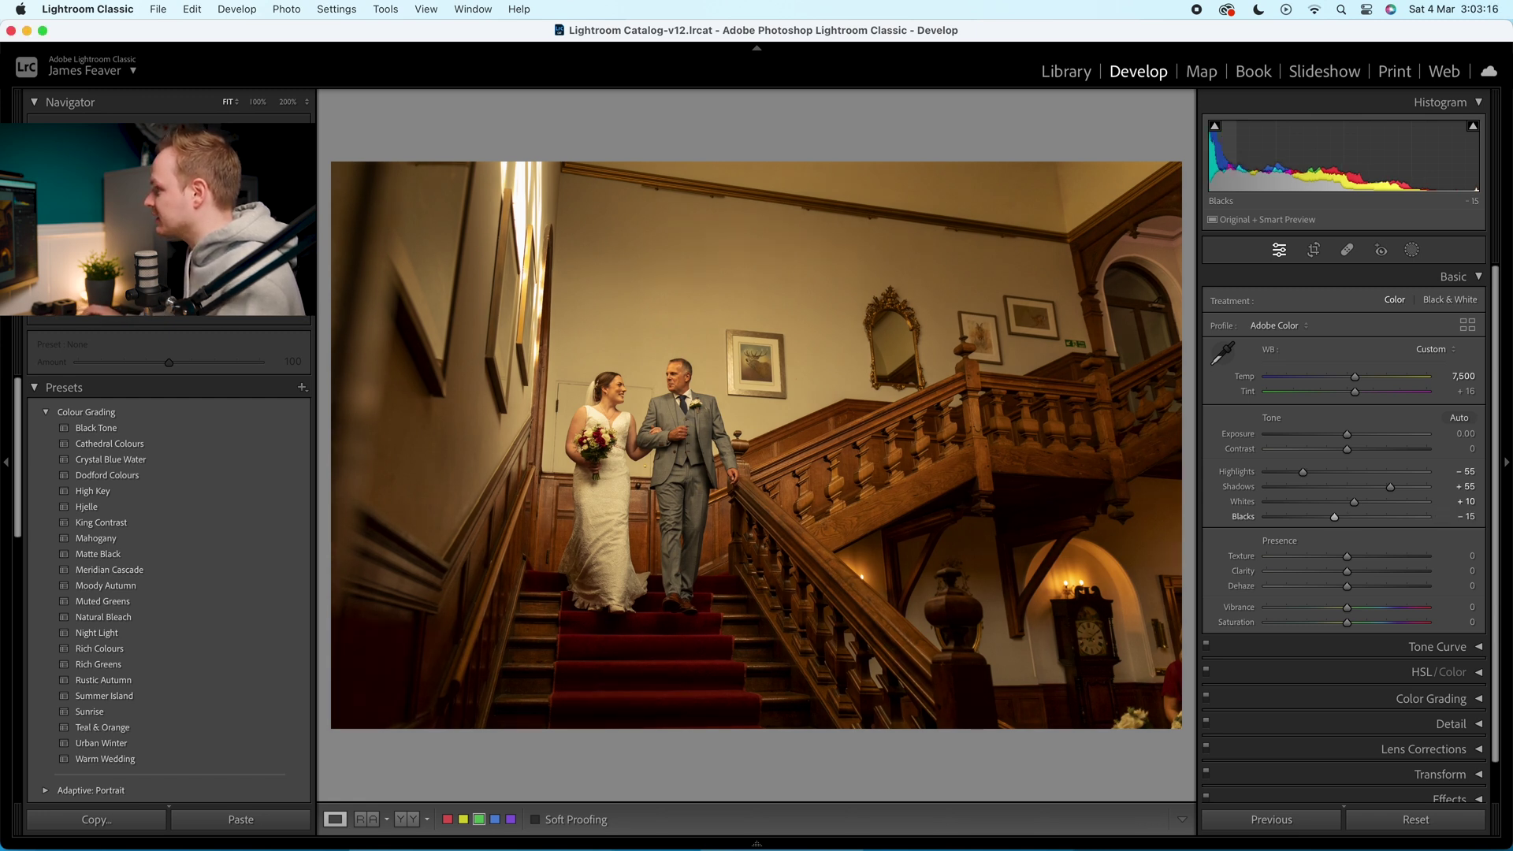
Set the photo's texture to +10.
{"action": "left_click", "coordinate": [1459, 556]}
{"action": "type", "text": "10"}
{"action": "key", "text": "Return"}
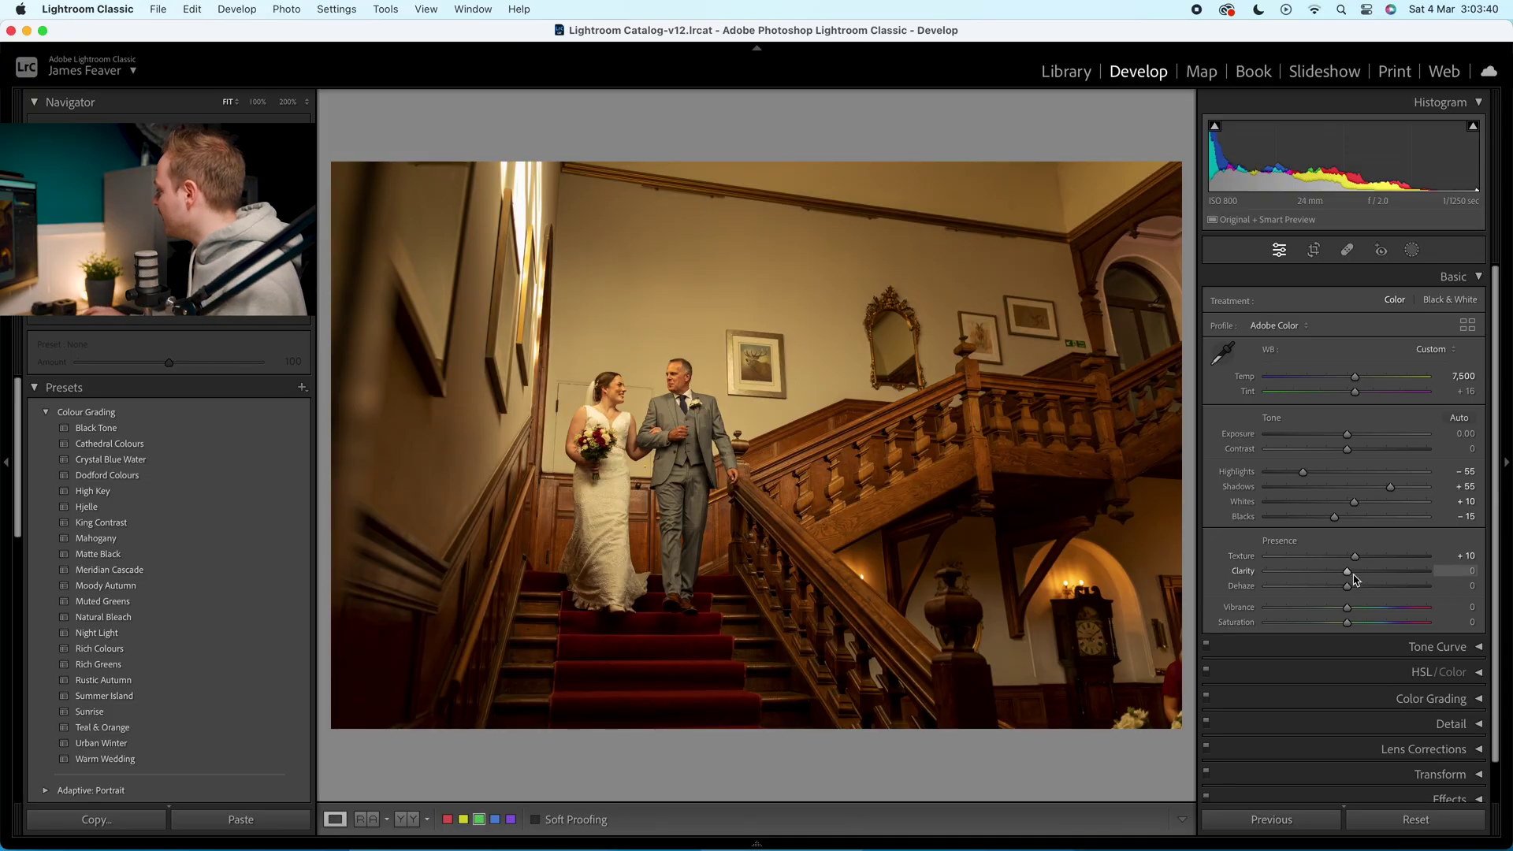
Set the clarity to -10 and the dehaze amount to +5.
{"action": "left_click", "coordinate": [1467, 570]}
{"action": "type", "text": "-10"}
{"action": "key", "text": "Return"}
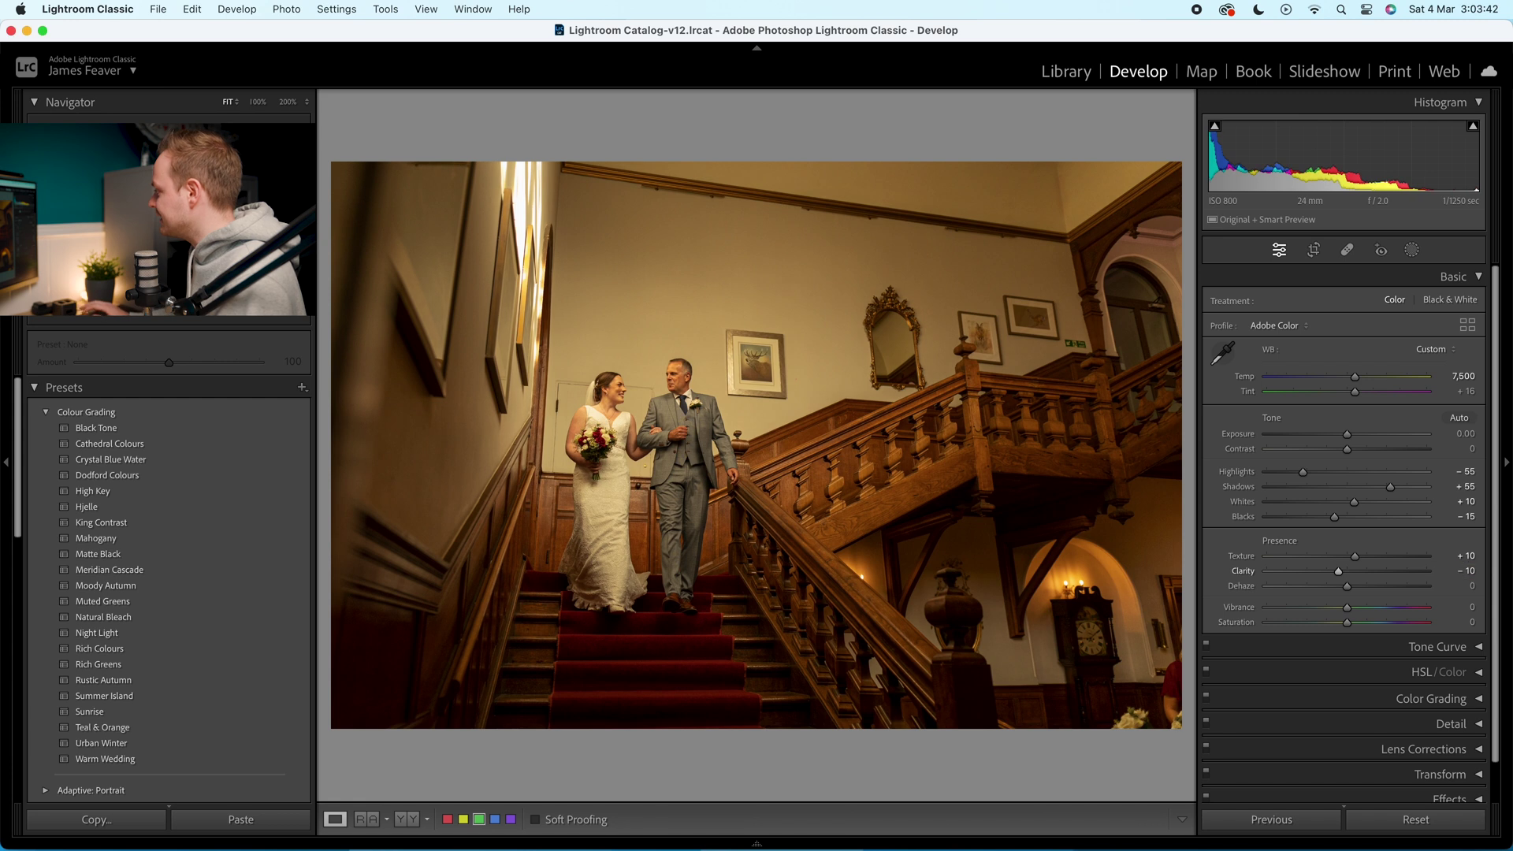
{"action": "left_click", "coordinate": [1464, 587]}
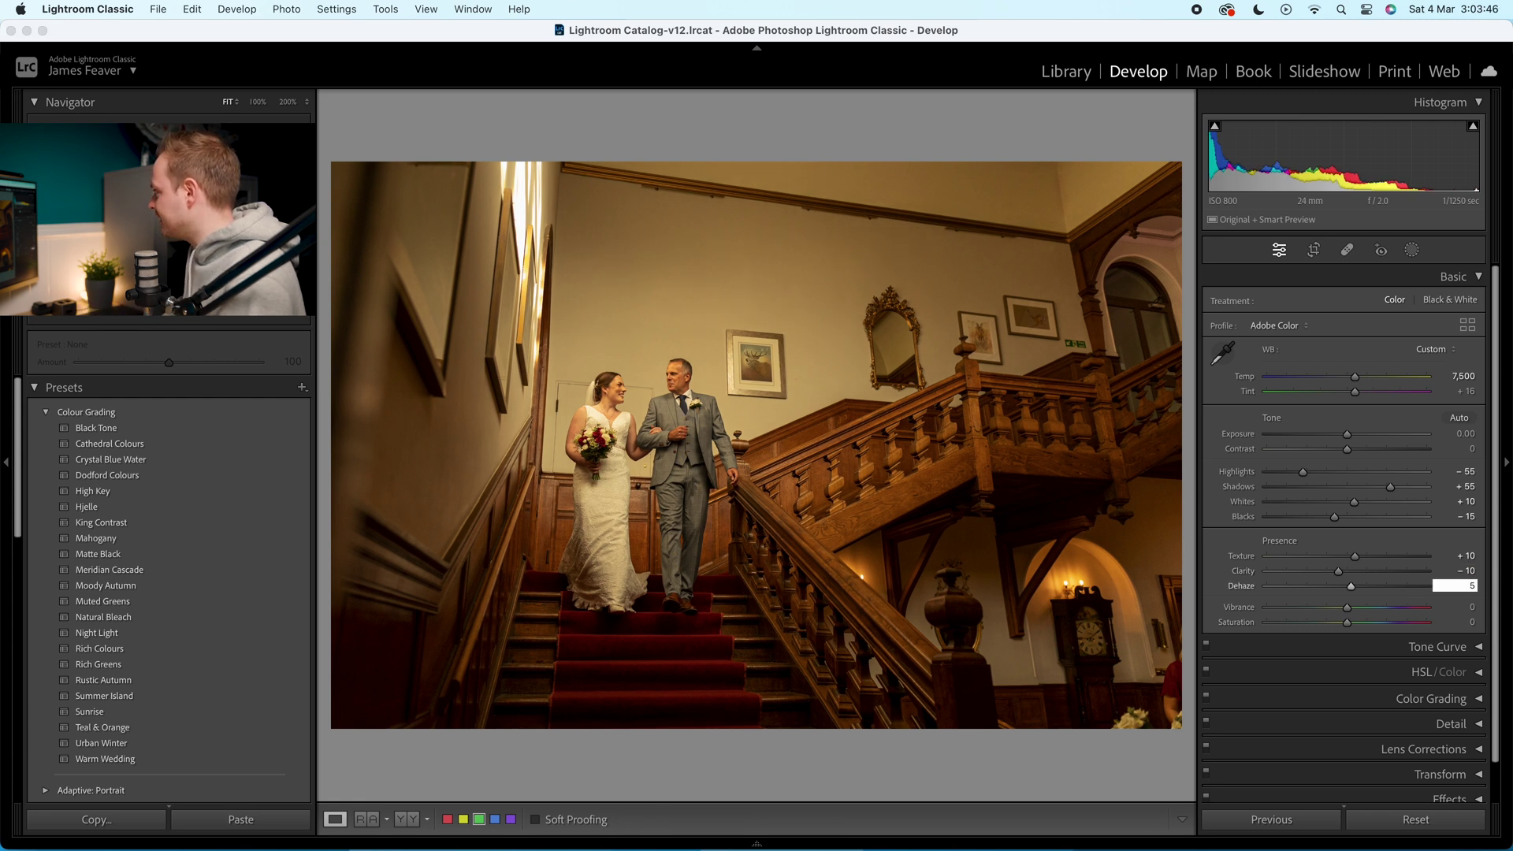
{"action": "key", "text": "Return"}
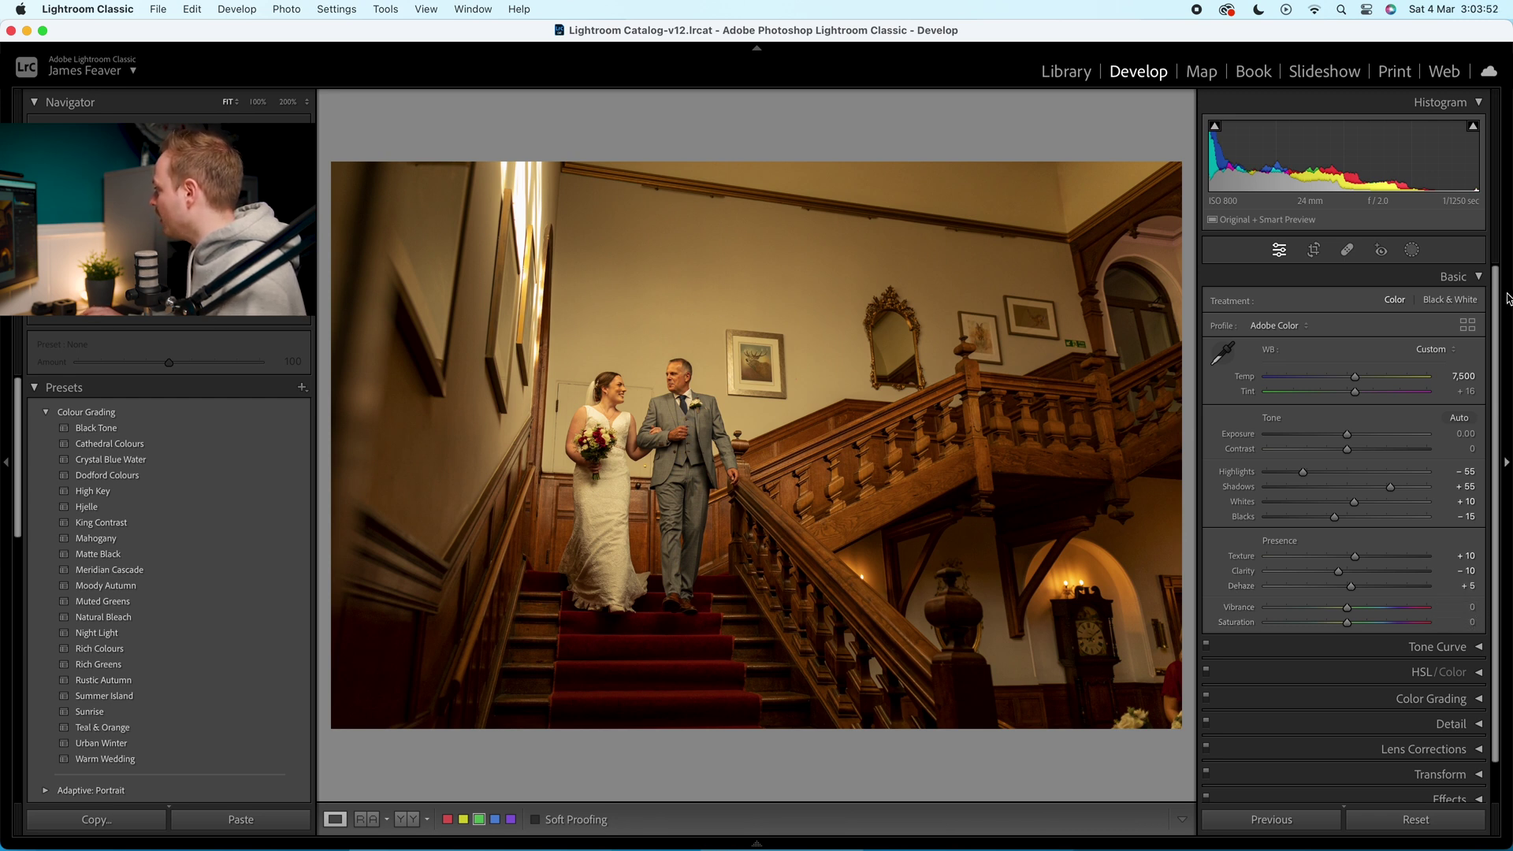
Shape the overall point tone curve with an upper point at about input 179, output 200 and a lower point at about input 71, output 84.
{"action": "left_click", "coordinate": [1479, 278]}
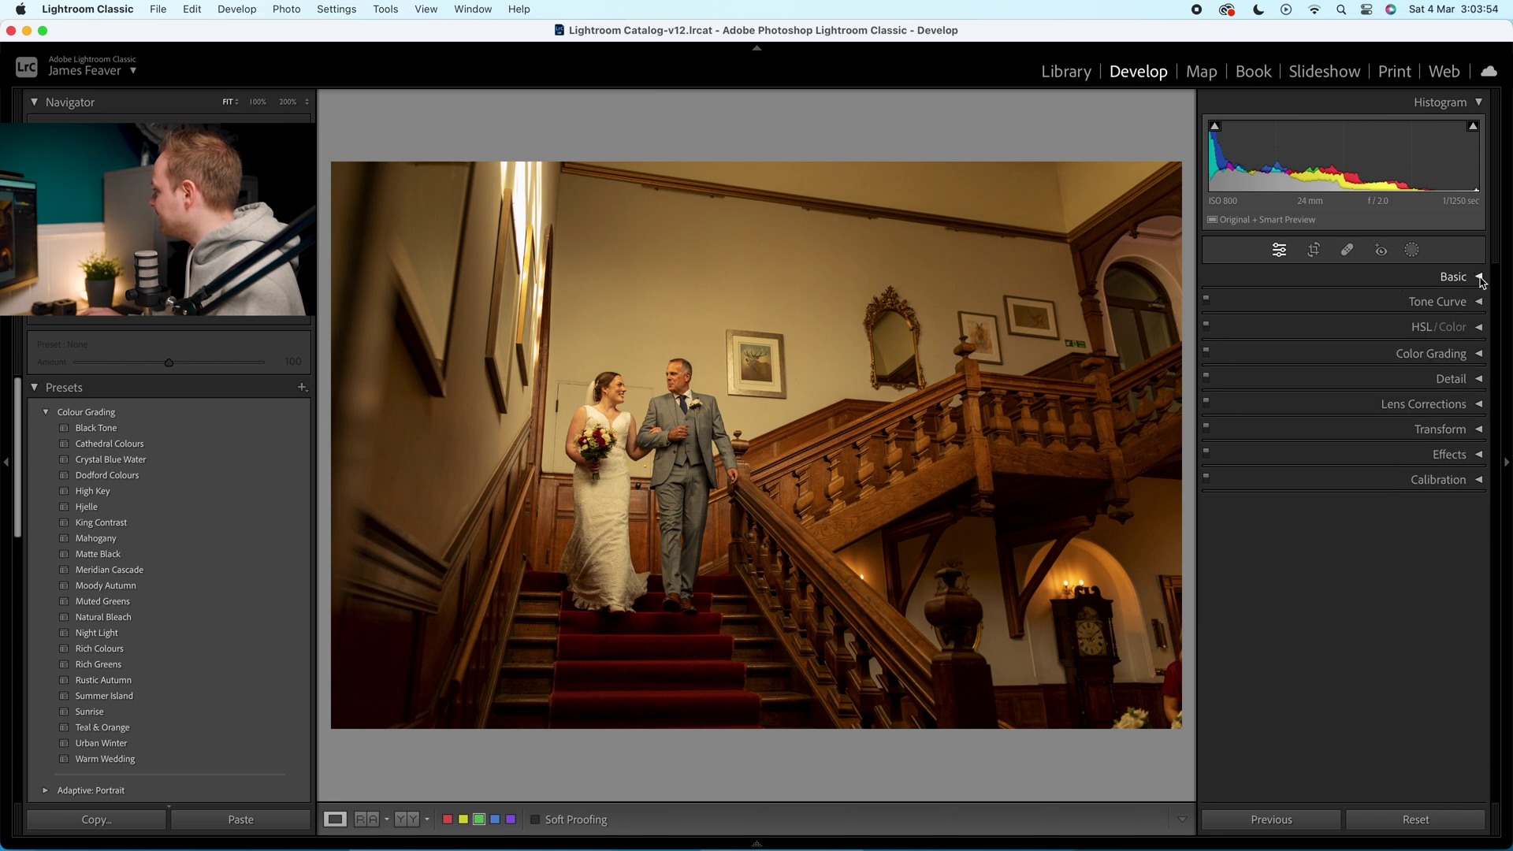
{"action": "left_click", "coordinate": [1479, 303]}
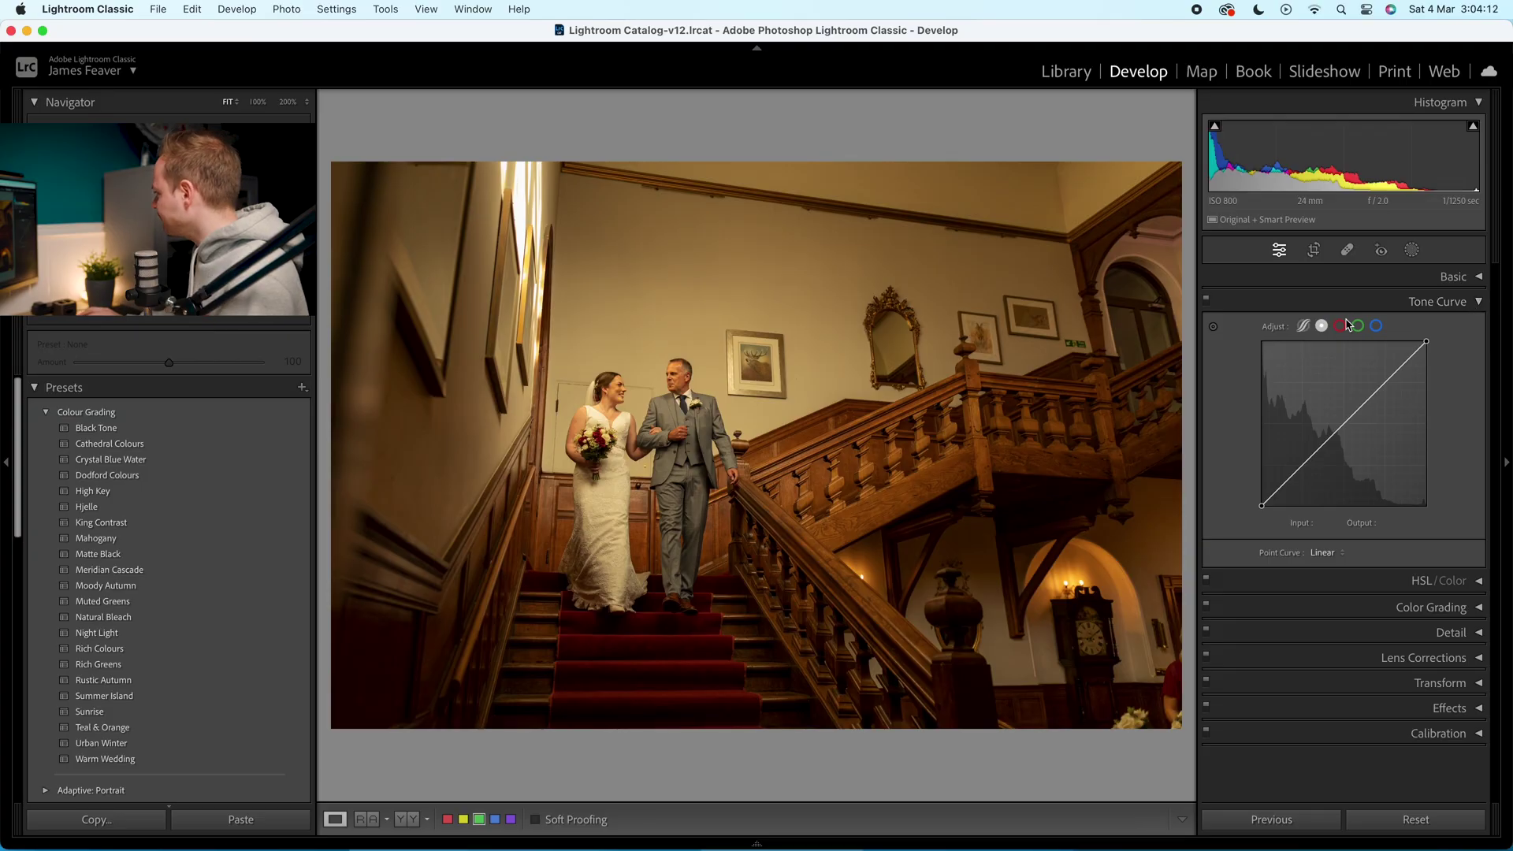
{"action": "left_click", "coordinate": [1304, 326]}
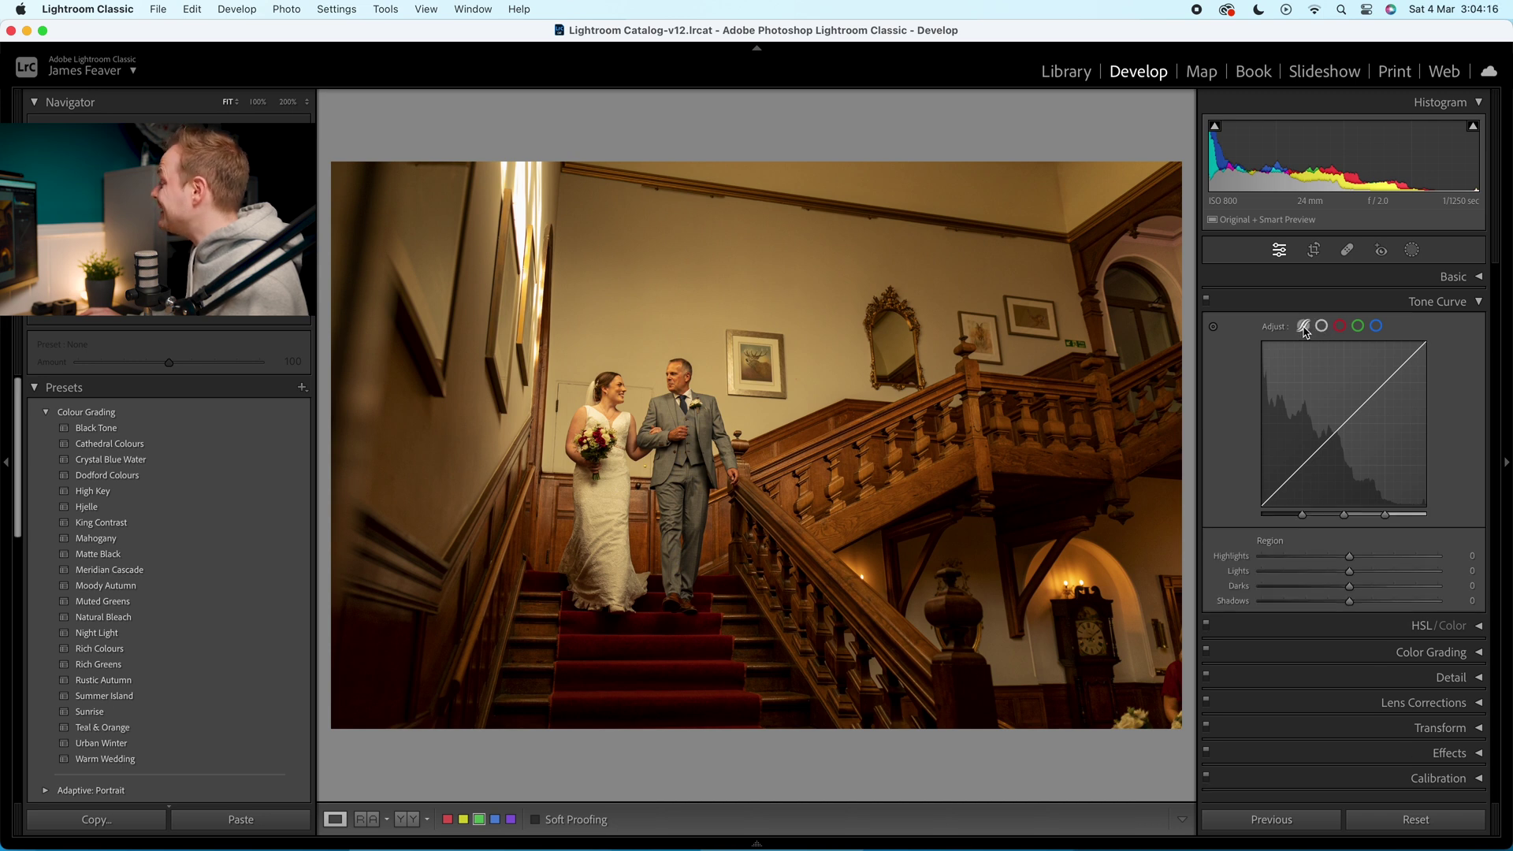
{"action": "left_click", "coordinate": [1321, 326]}
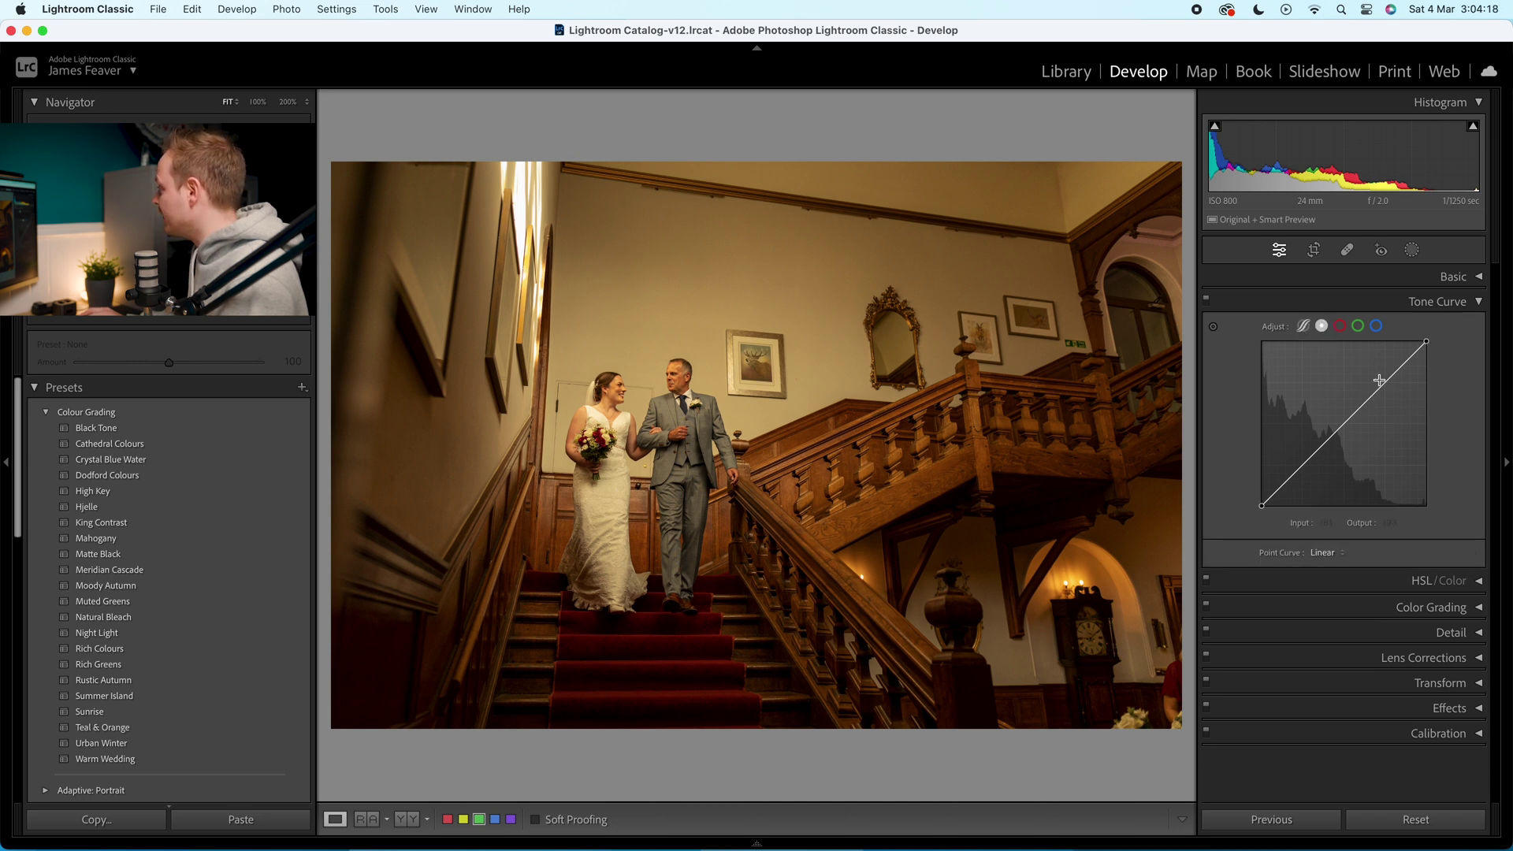
{"action": "left_click_drag", "start_coordinate": [1378, 389], "coordinate": [1377, 375]}
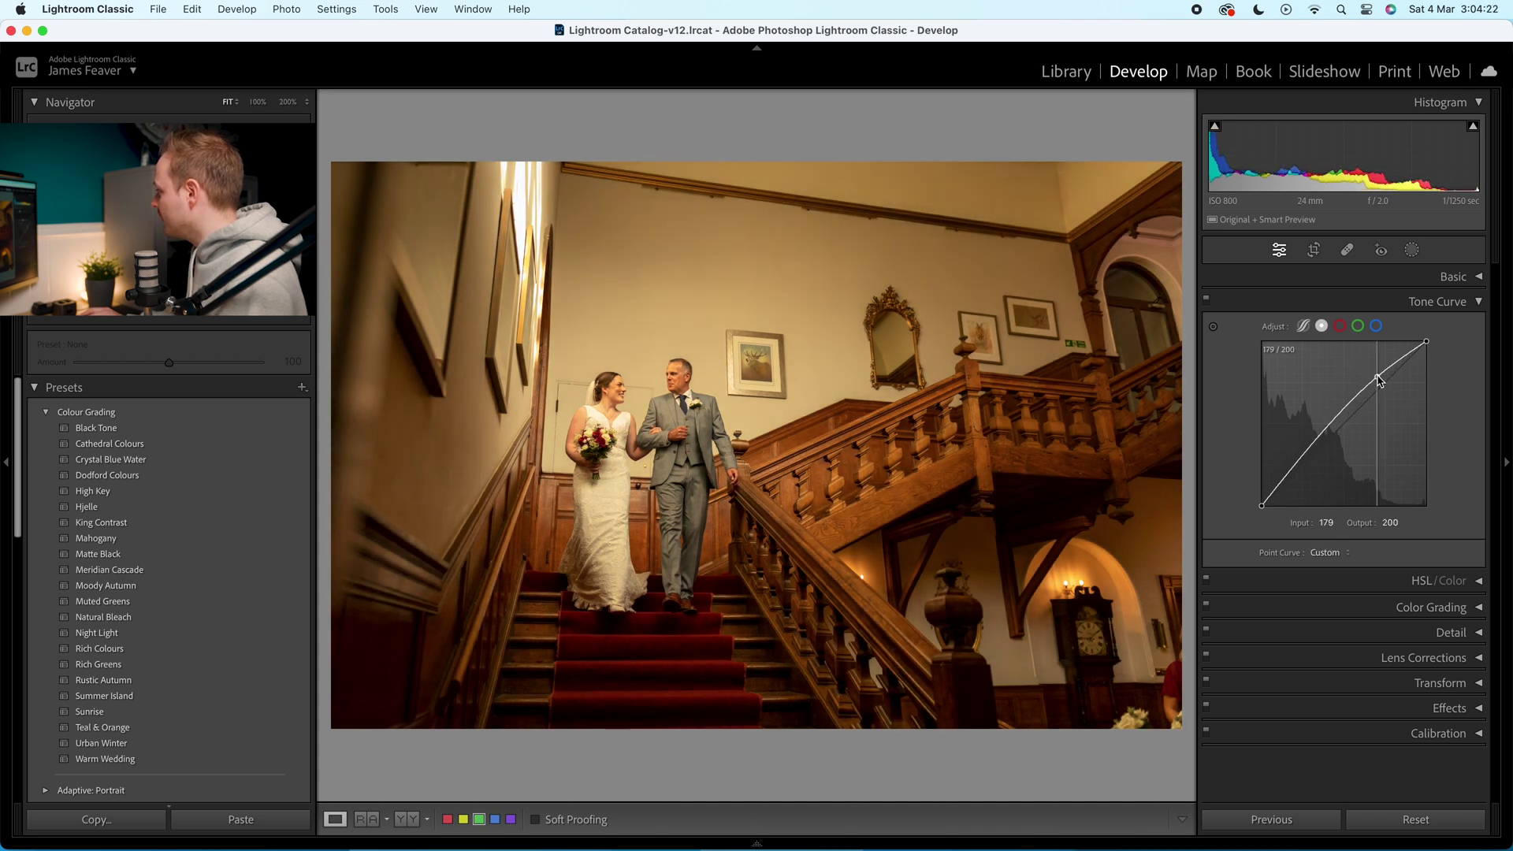
{"action": "left_click_drag", "start_coordinate": [1306, 450], "coordinate": [1307, 453]}
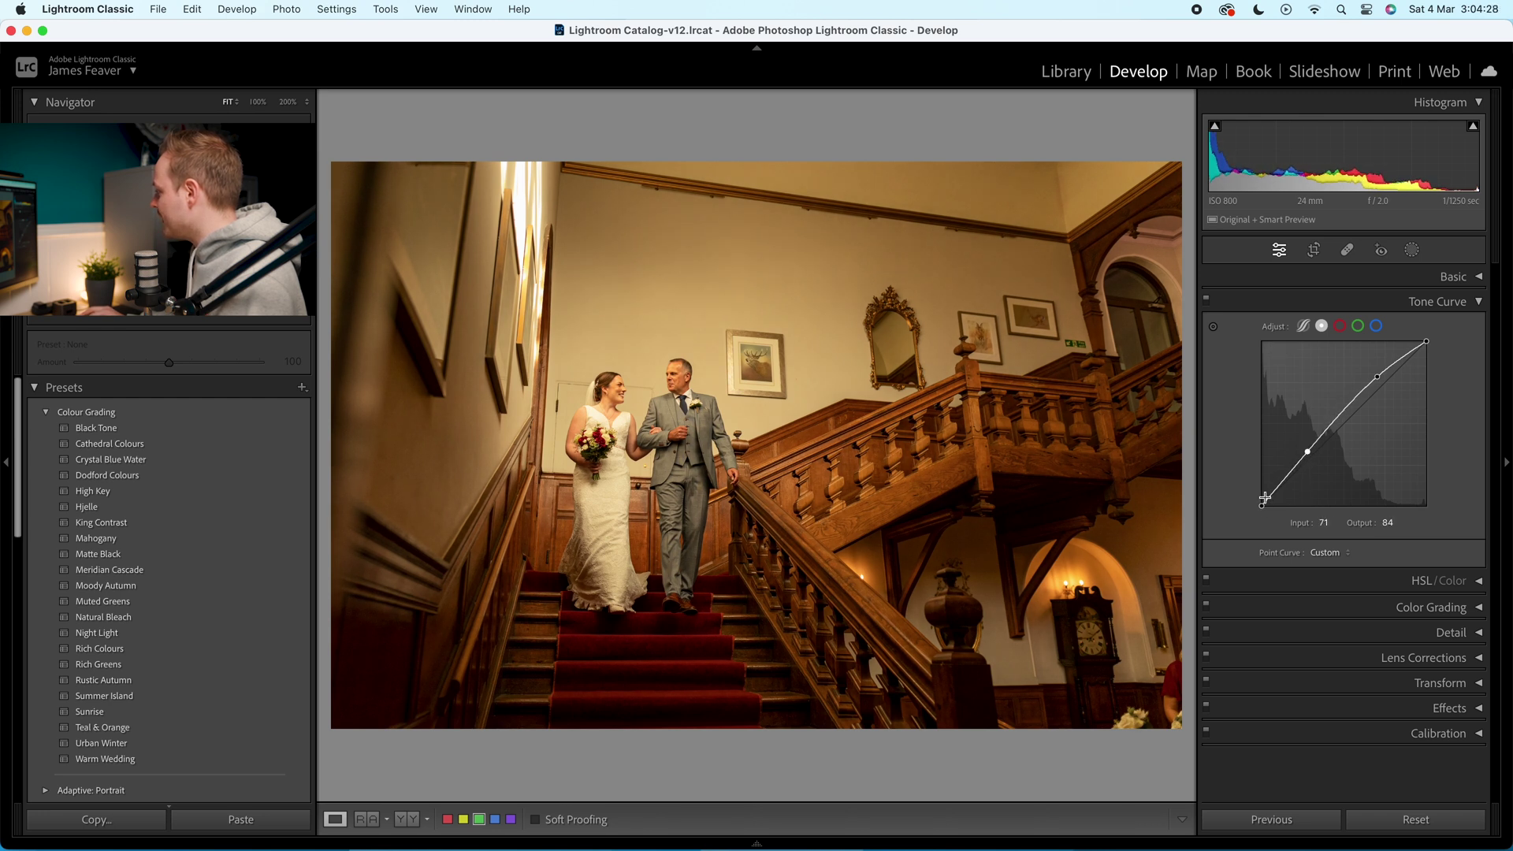
Lift the tone curve's black point to output 15 and refine its lower and upper points to about 72/86 and 176/199.
{"action": "left_click_drag", "start_coordinate": [1261, 507], "coordinate": [1248, 502]}
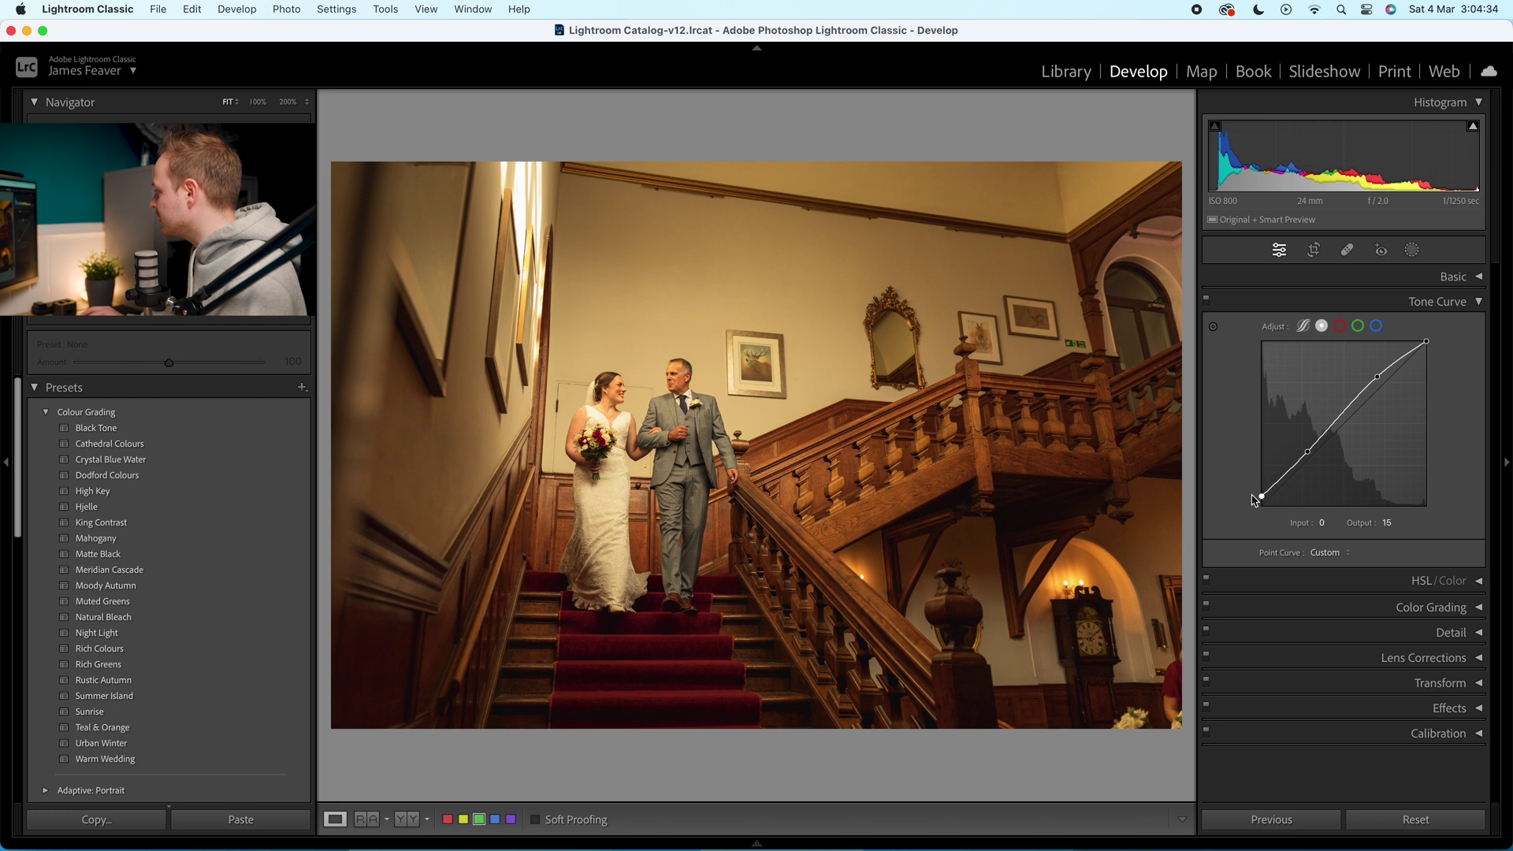
{"action": "left_click", "coordinate": [1310, 450]}
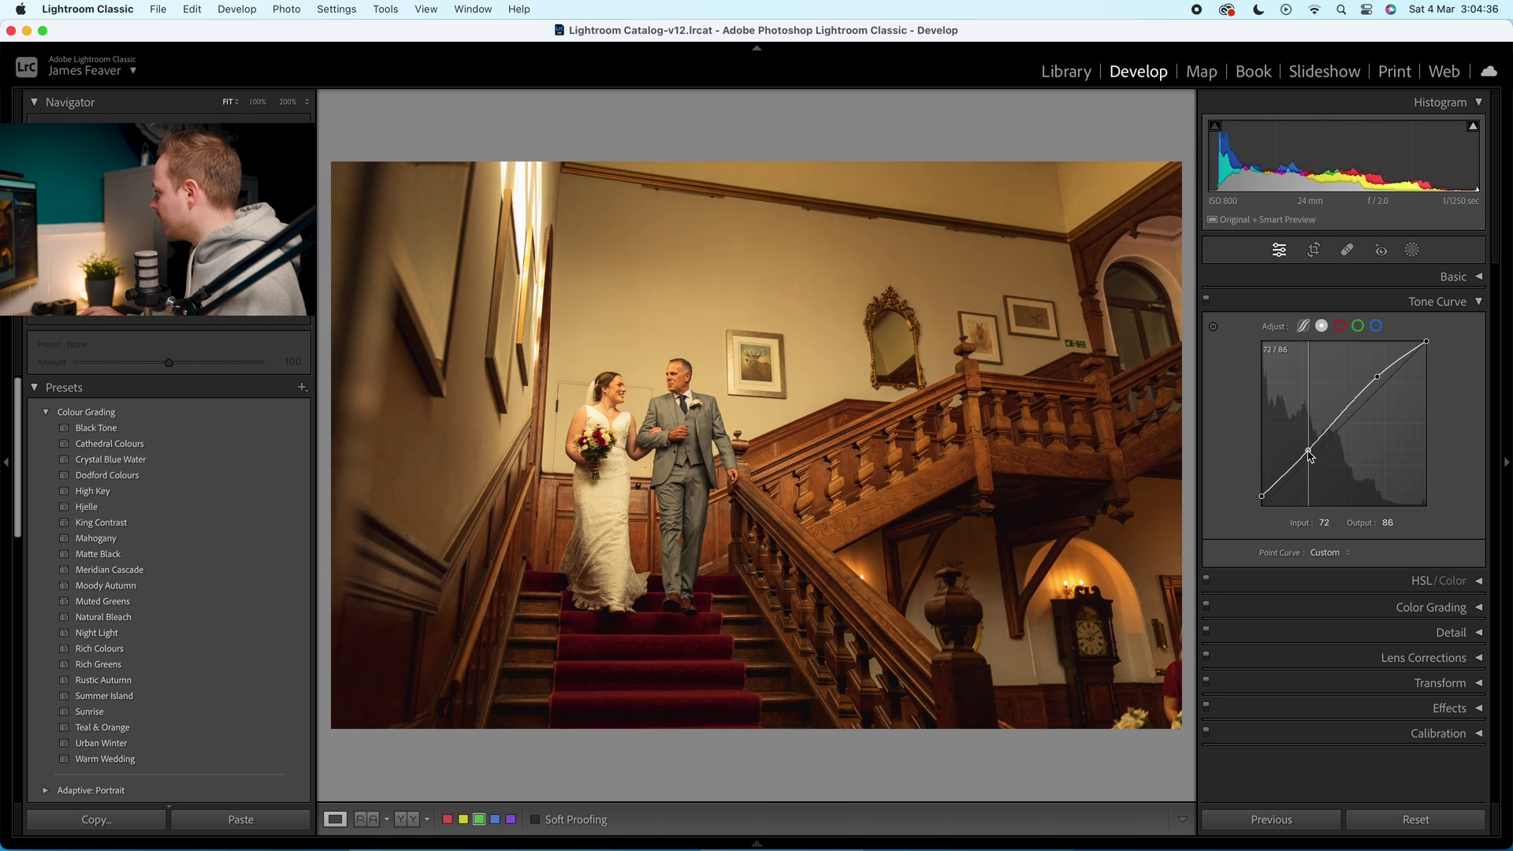
{"action": "left_click", "coordinate": [1376, 377]}
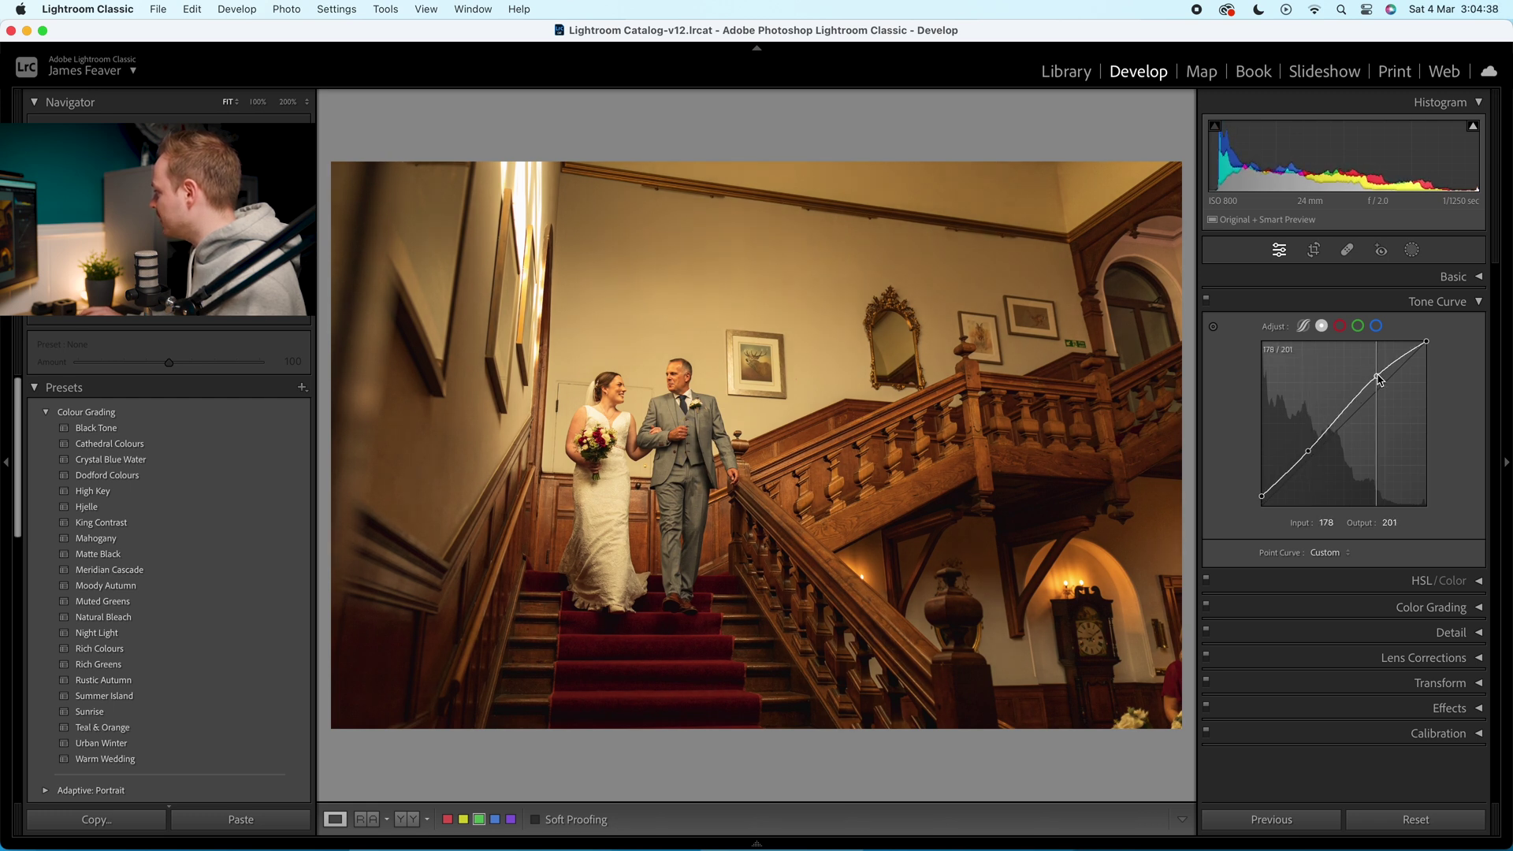
{"action": "left_click_drag", "start_coordinate": [1375, 375], "coordinate": [1376, 377]}
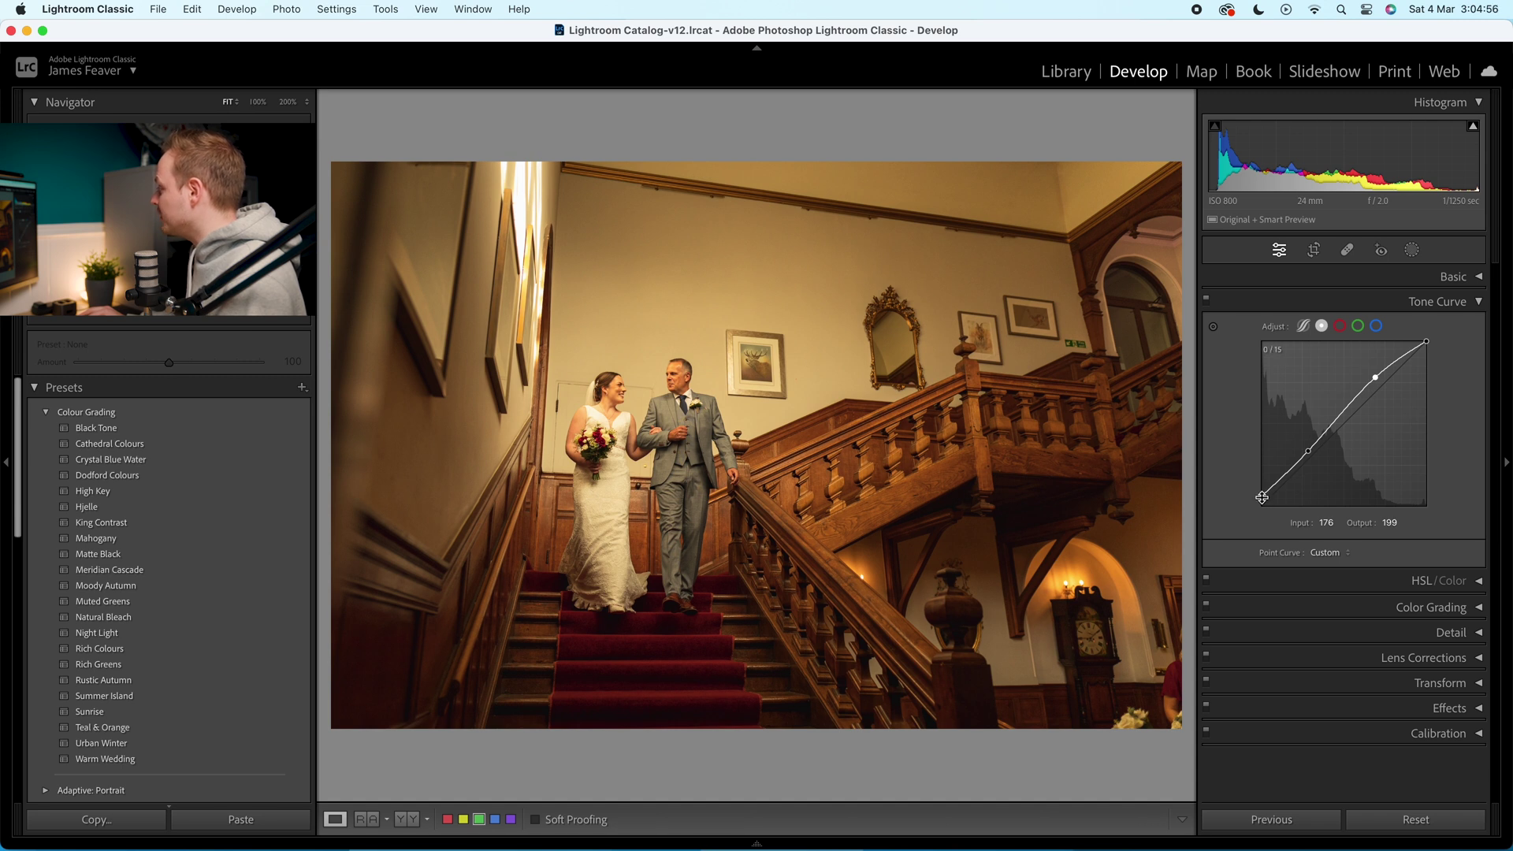
{"action": "left_click", "coordinate": [1208, 304]}
{"action": "left_click", "coordinate": [1208, 305]}
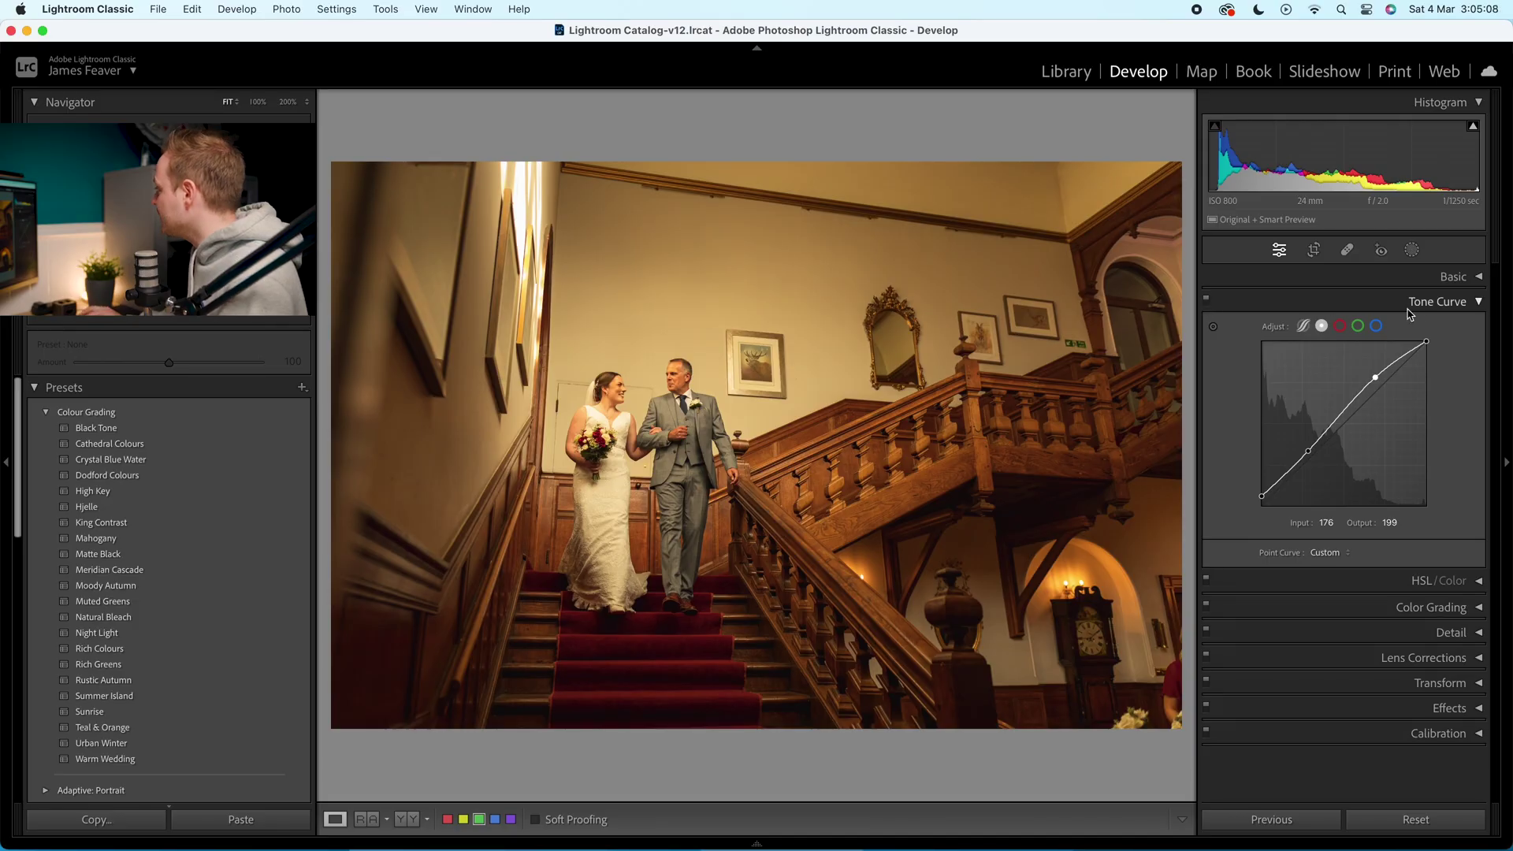
Switch from the tone curve to the HSL adjustments and set the orange hue to -5.
{"action": "left_click", "coordinate": [1479, 304]}
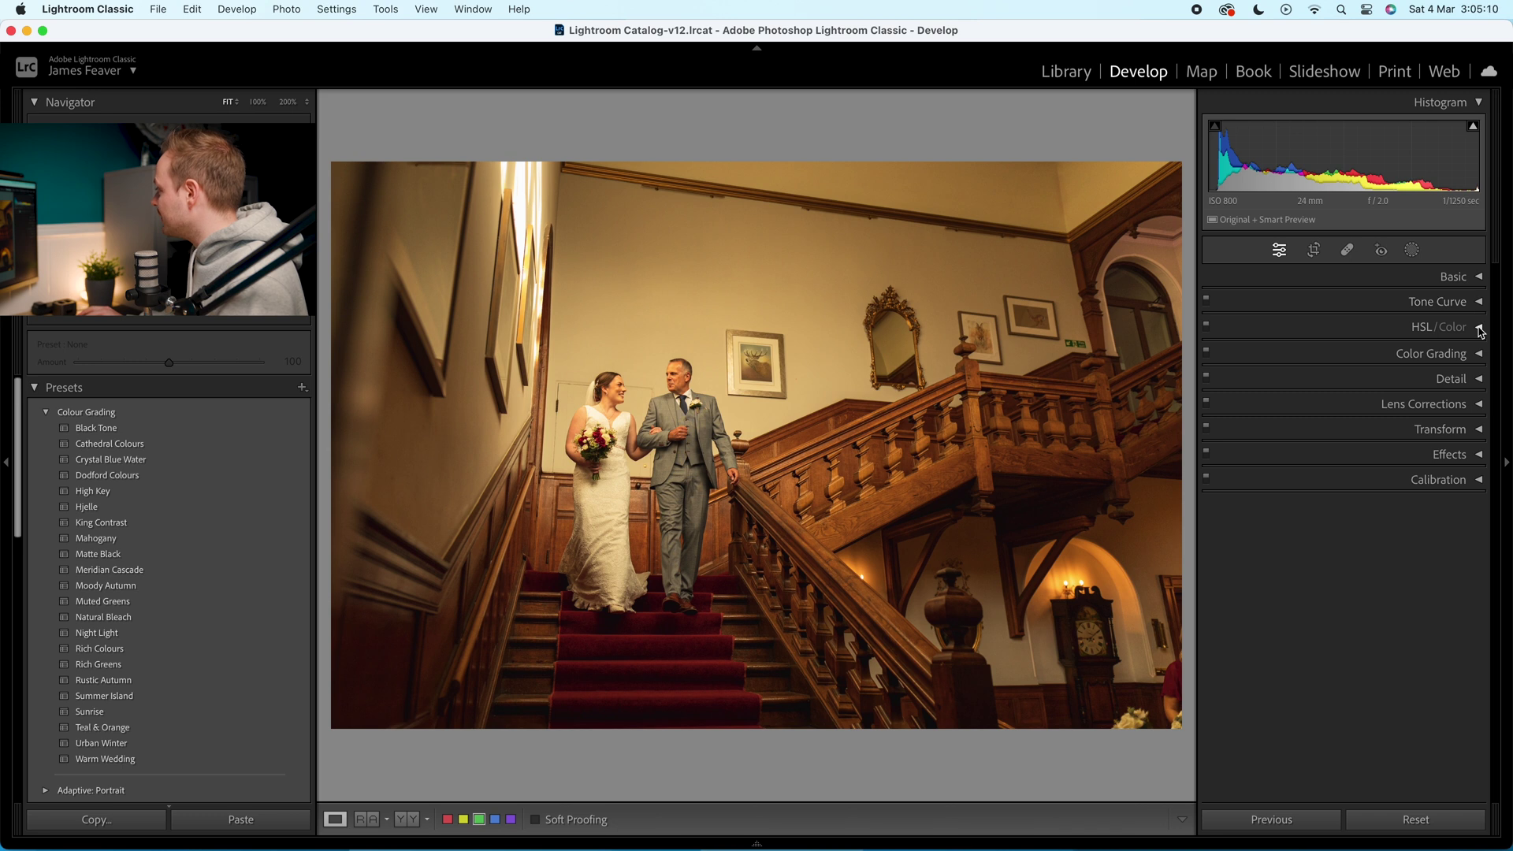
{"action": "left_click", "coordinate": [1479, 328]}
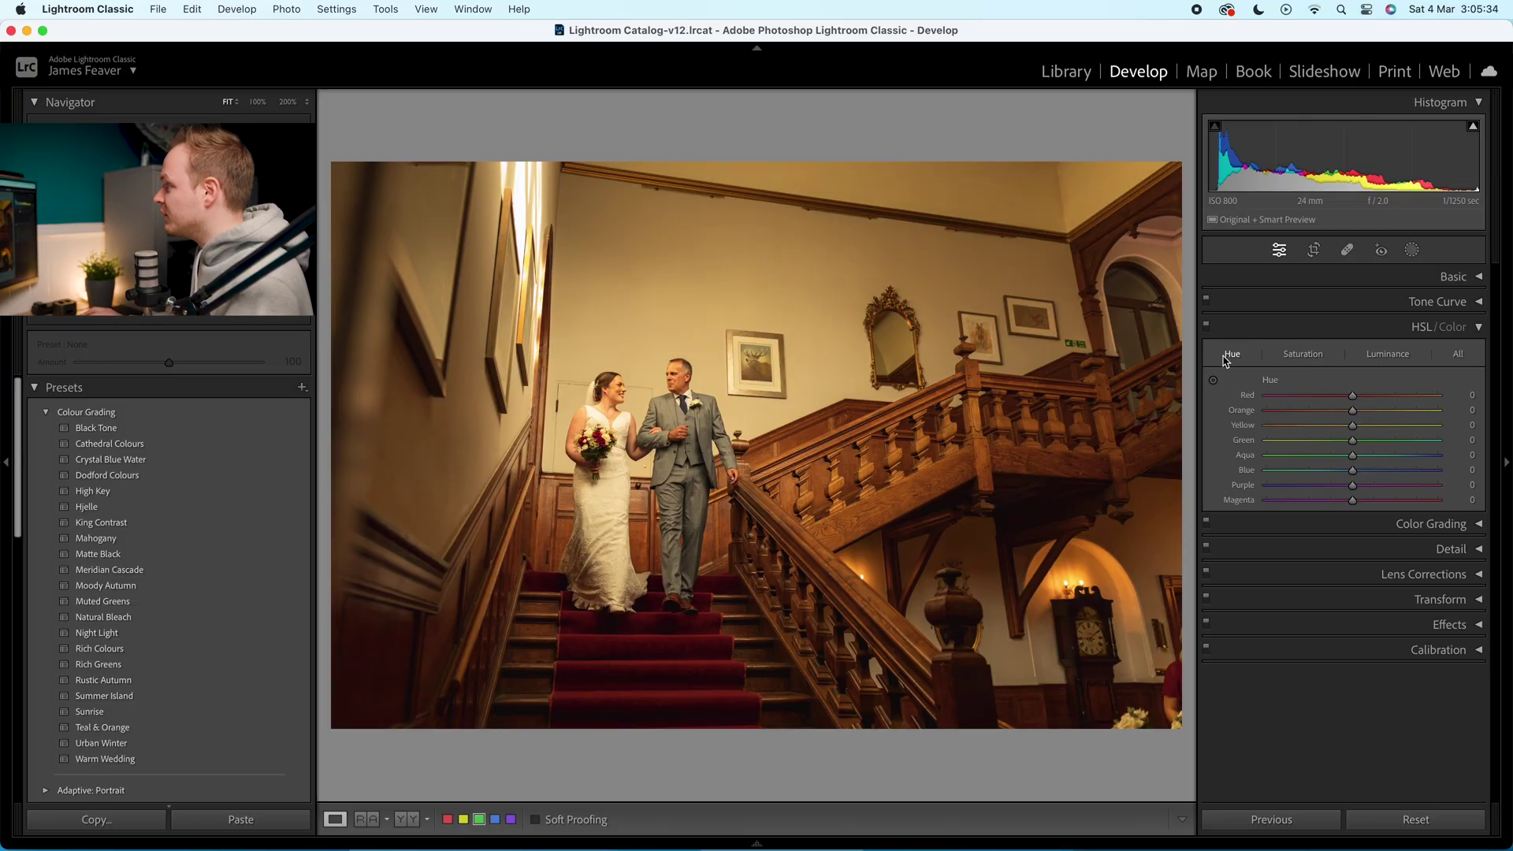
{"action": "left_click", "coordinate": [1463, 410]}
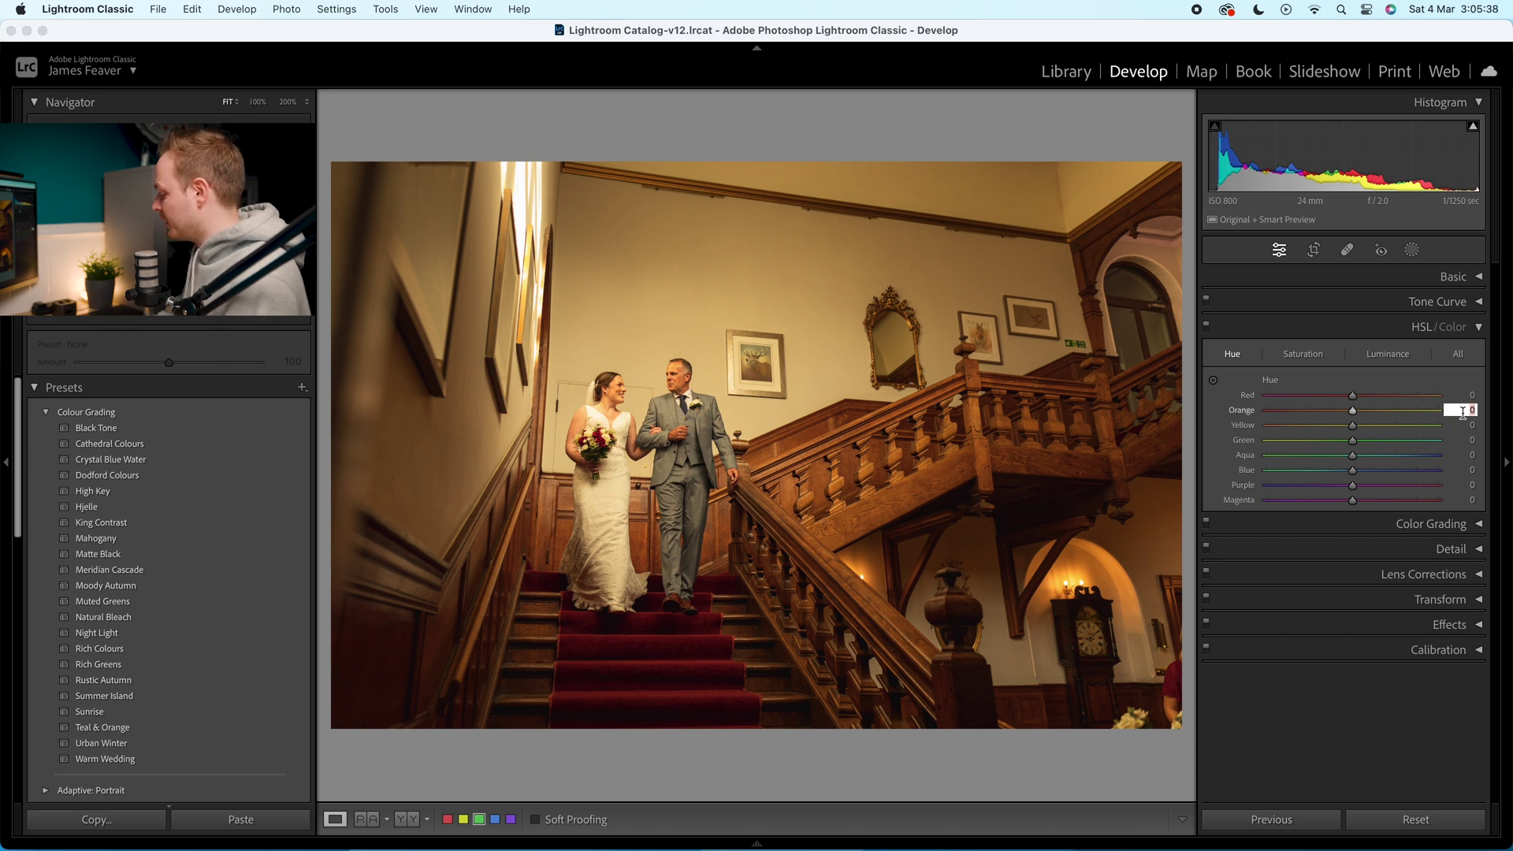
{"action": "key", "text": "Return"}
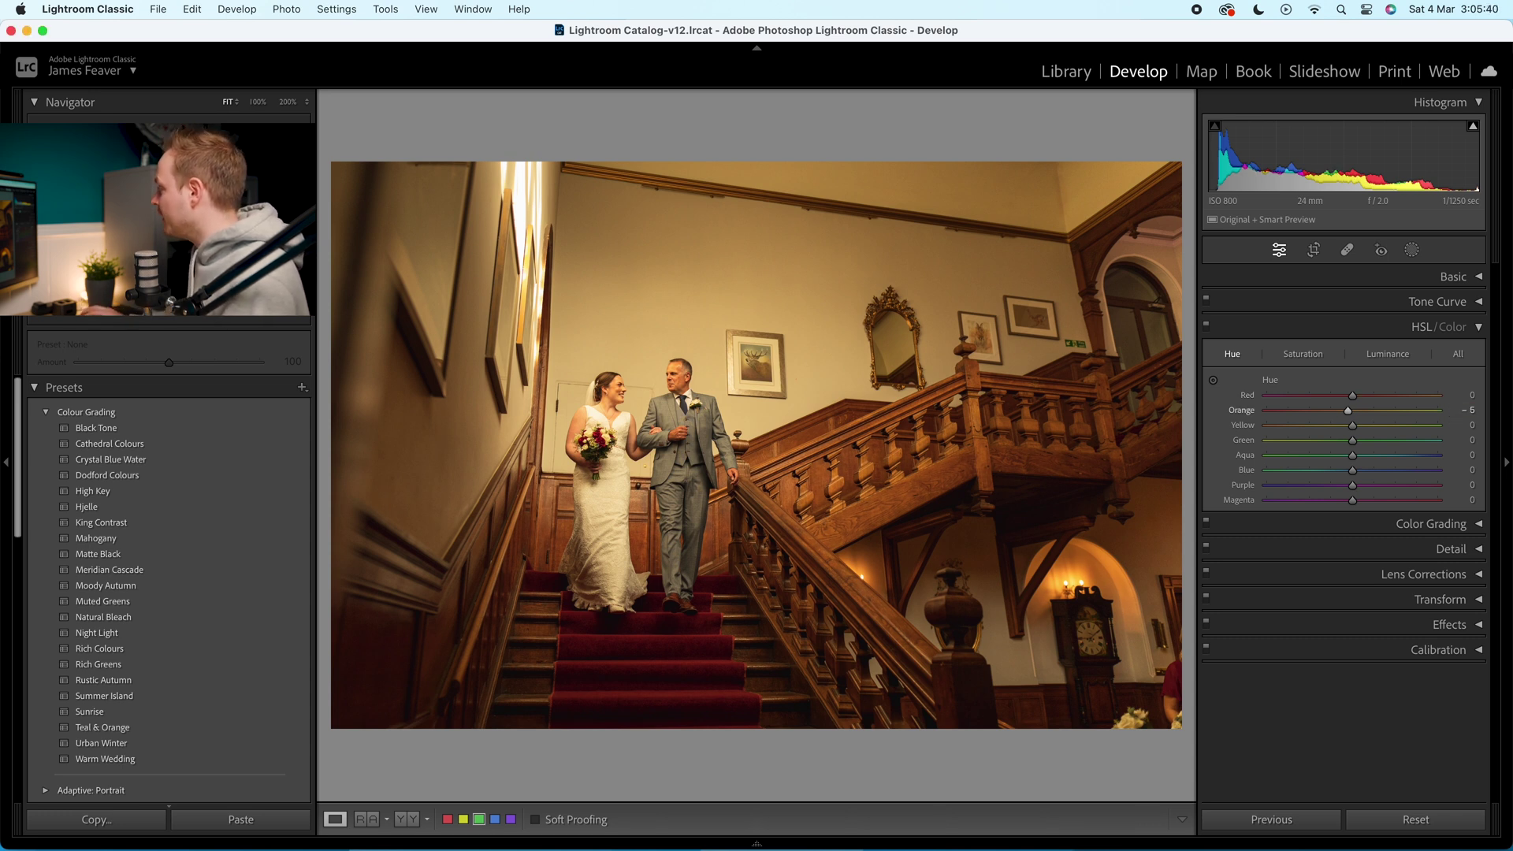
Shift the yellow hue to -20 and the green hue to -10.
{"action": "left_click", "coordinate": [1473, 424]}
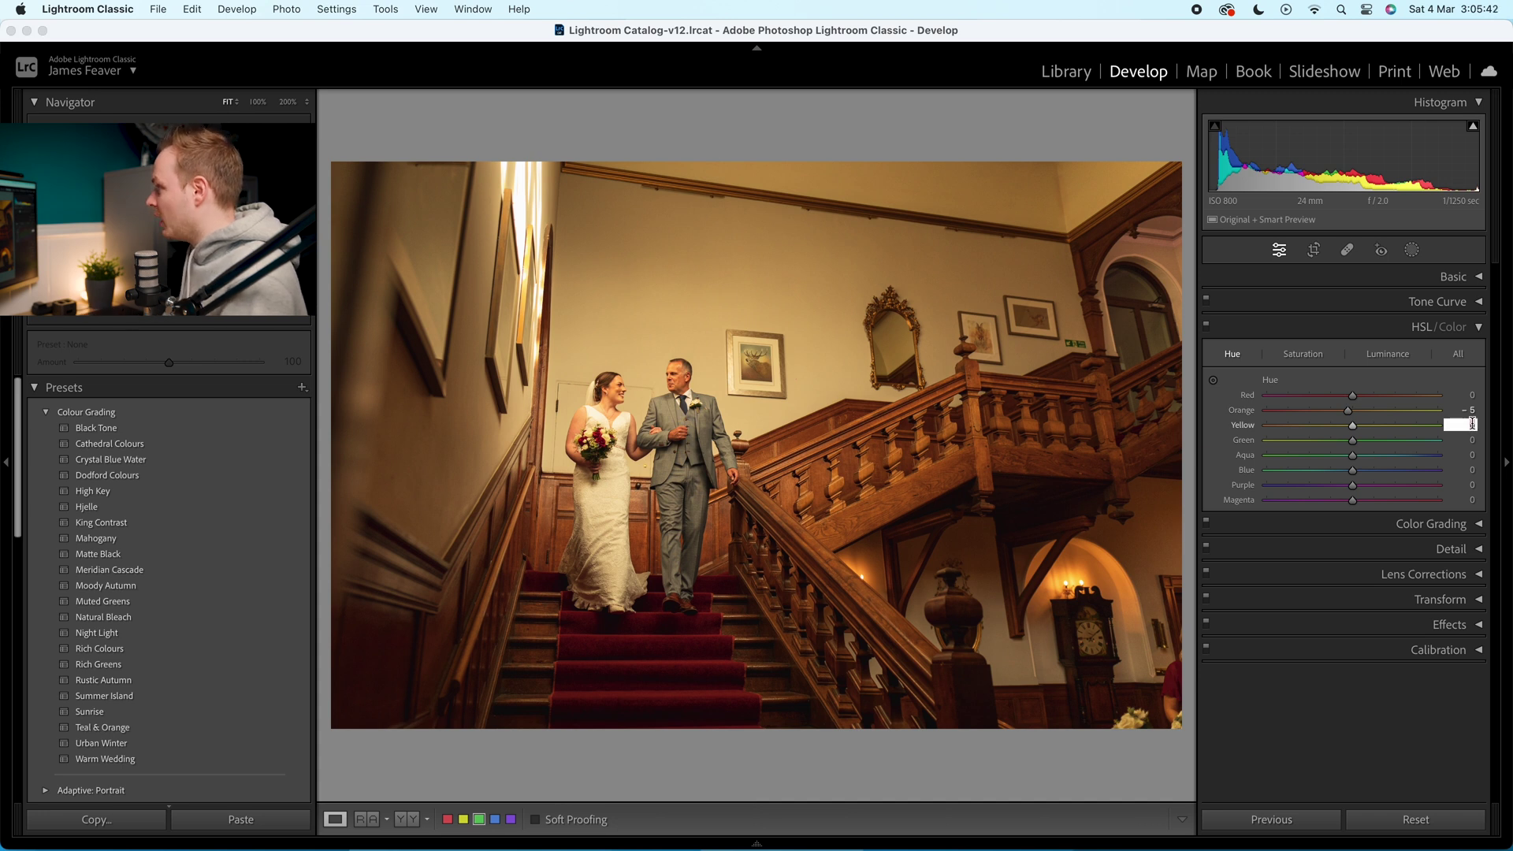
{"action": "type", "text": "-20"}
{"action": "key", "text": "Return"}
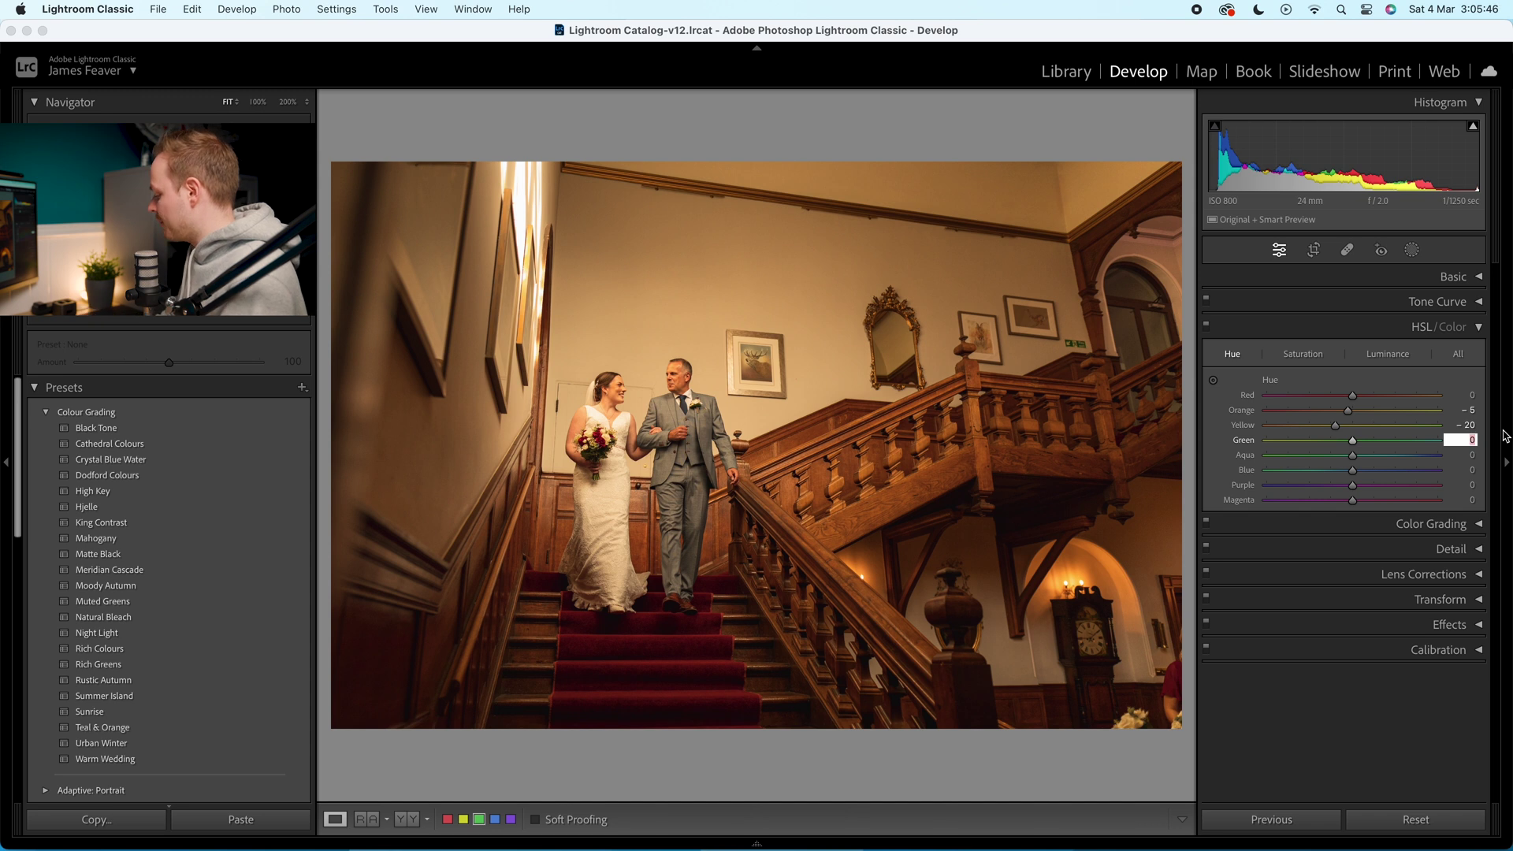
{"action": "key", "text": "Return"}
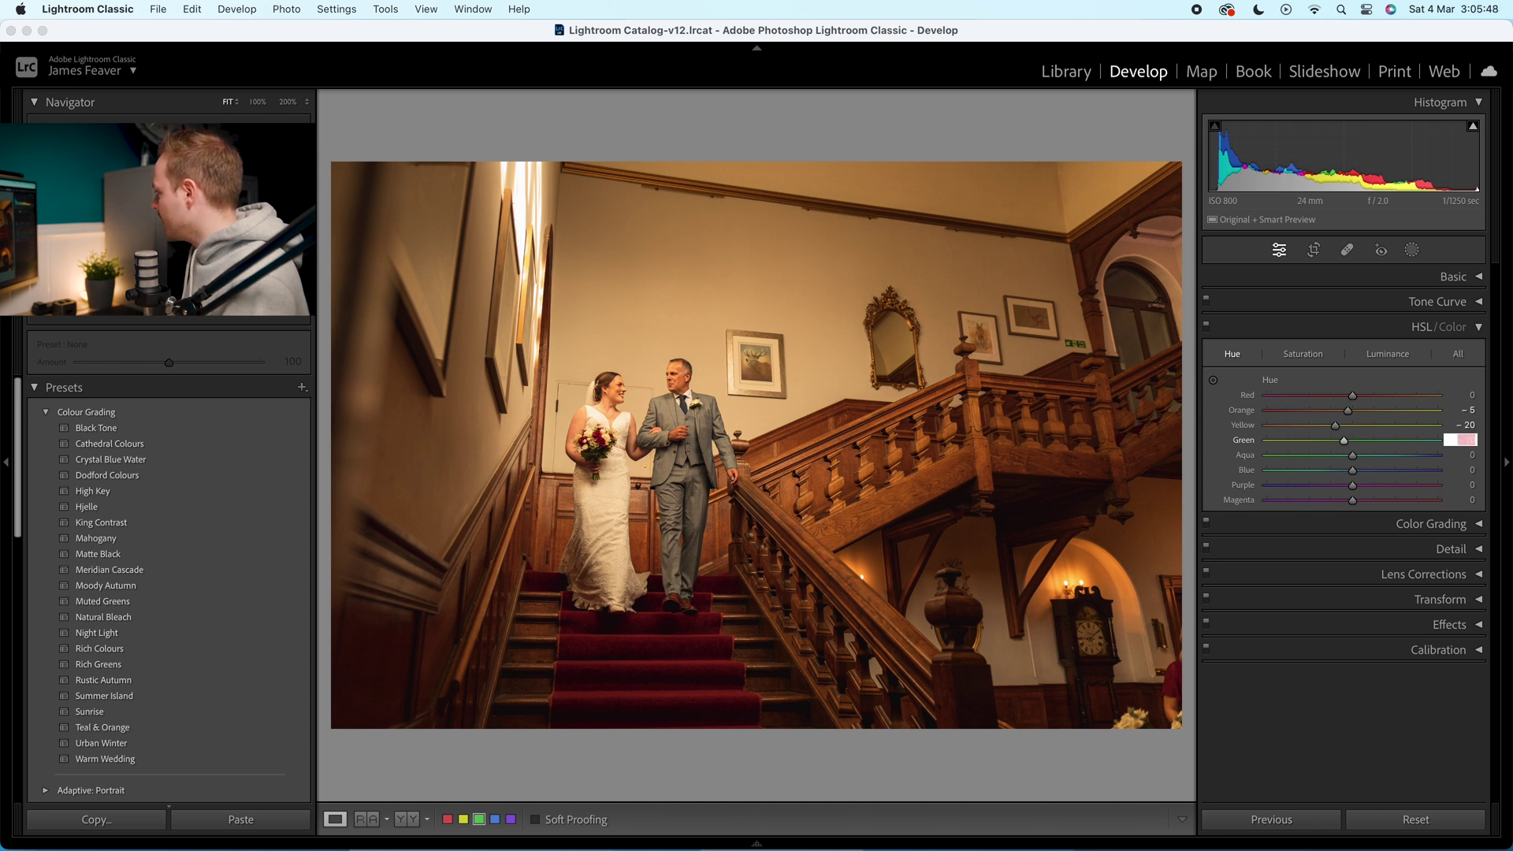
{"action": "left_click", "coordinate": [1472, 456]}
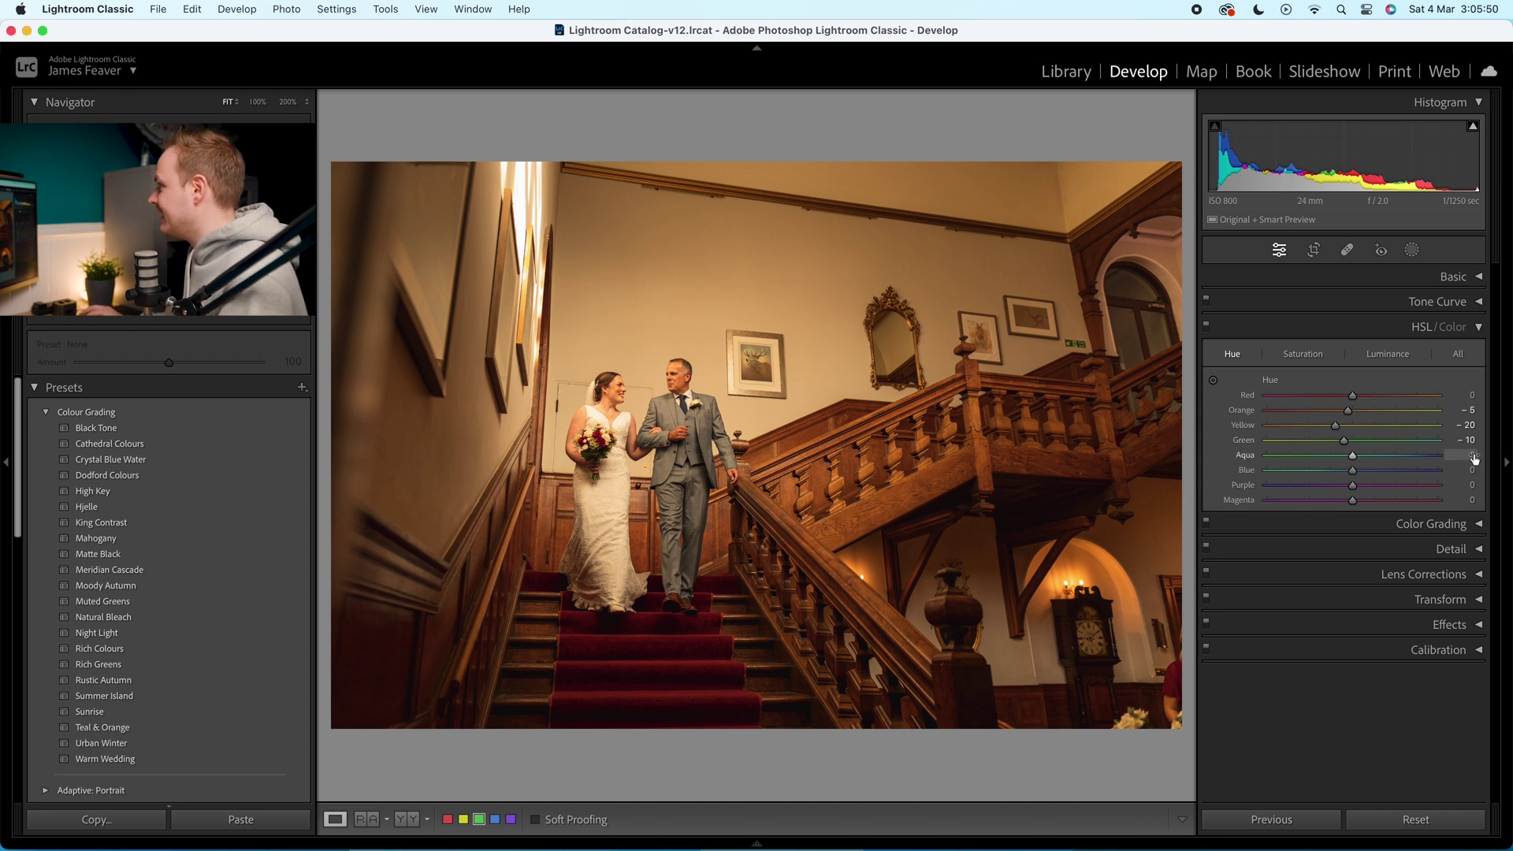
Shift both the aqua hue and the blue hue to -10.
{"action": "left_click", "coordinate": [1473, 457]}
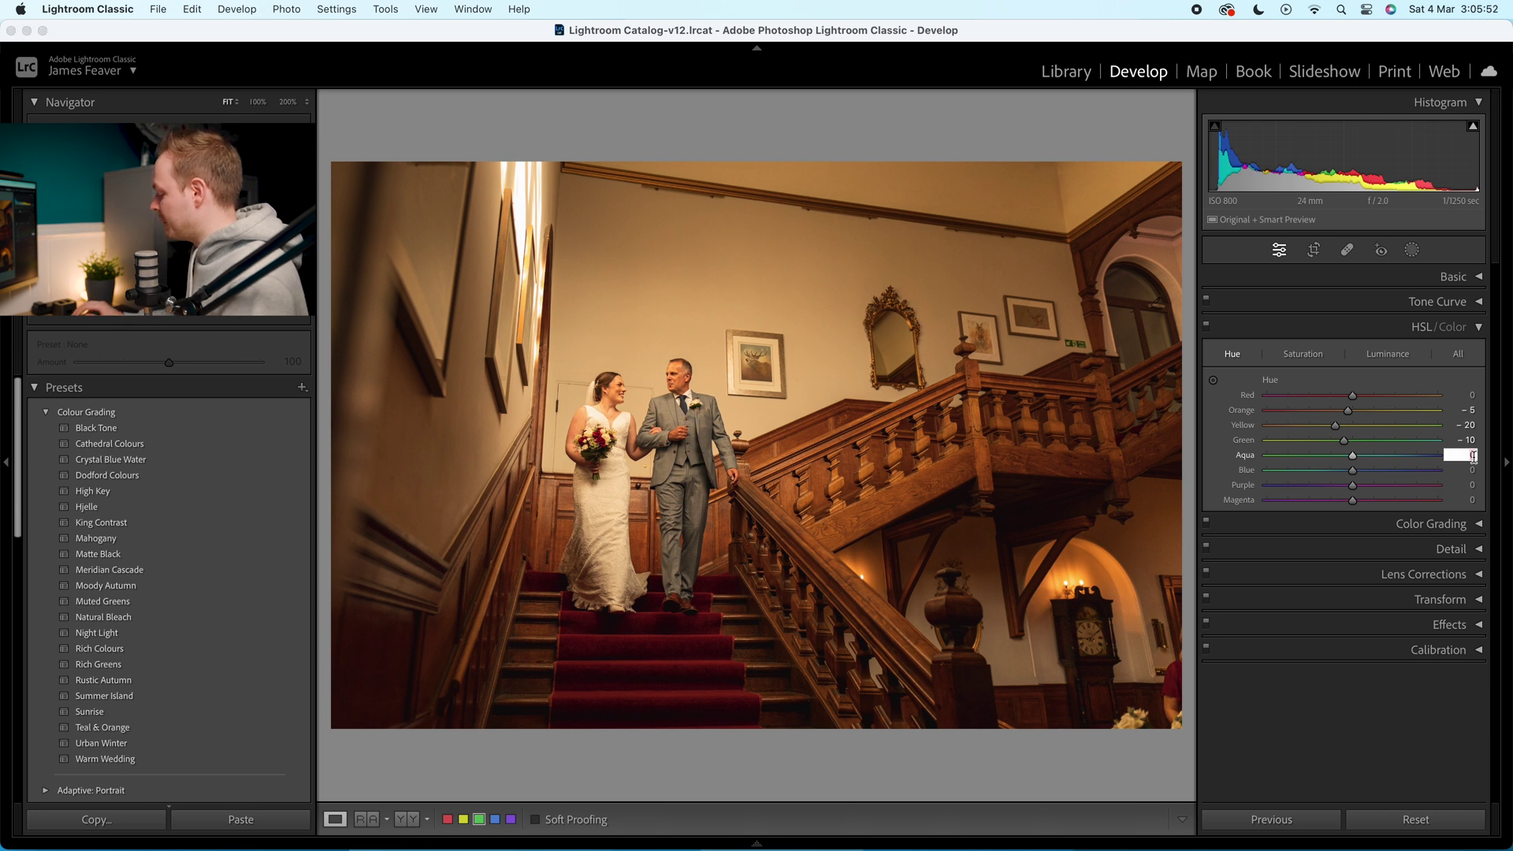
{"action": "type", "text": "-10"}
{"action": "key", "text": "Return"}
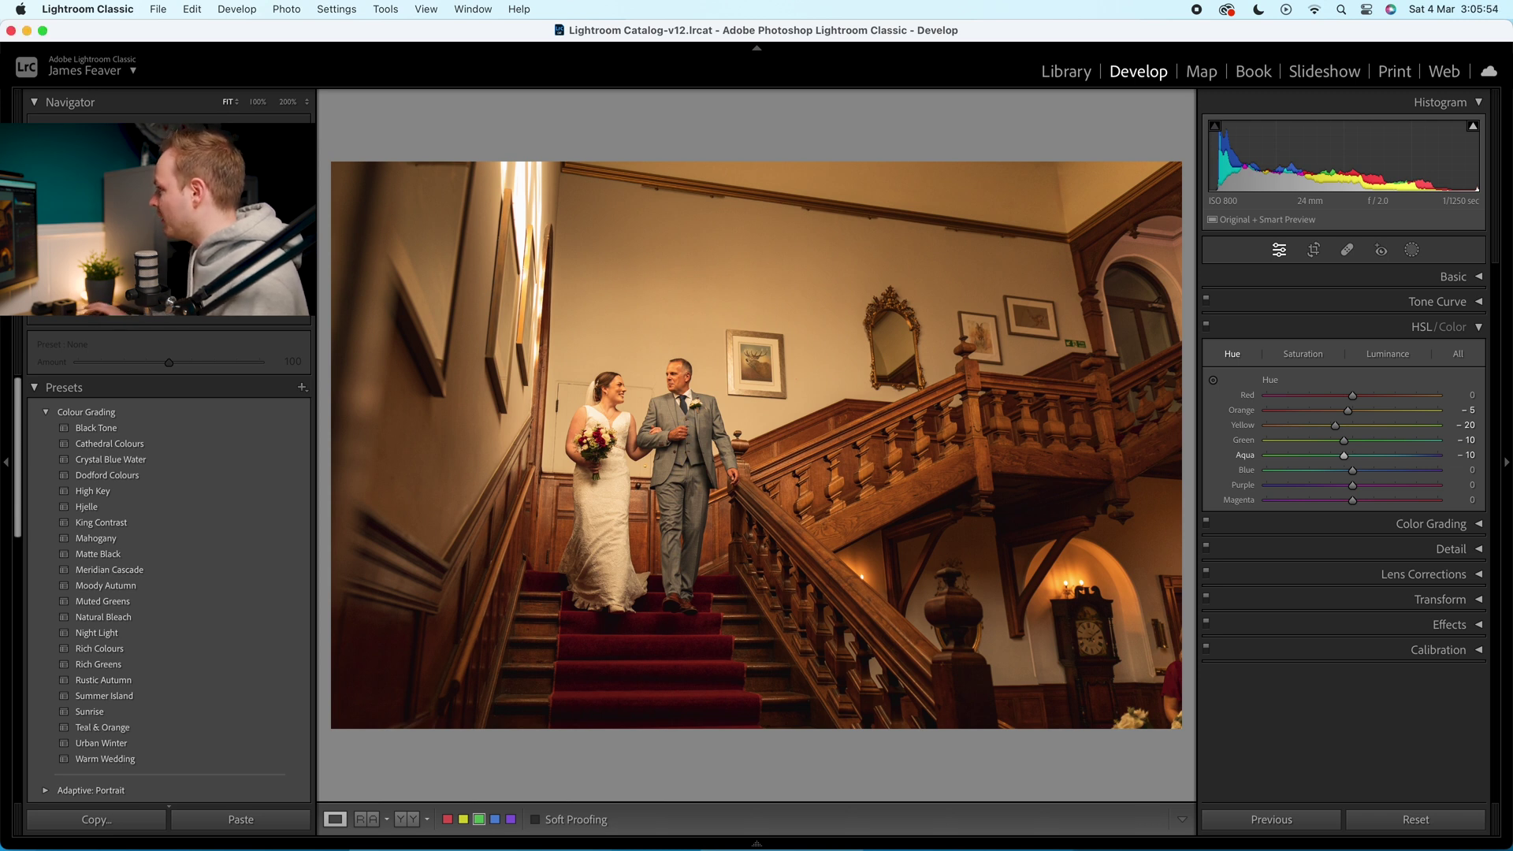
{"action": "left_click", "coordinate": [1470, 469]}
{"action": "type", "text": "-10"}
{"action": "key", "text": "Return"}
Shift the purple hue to +10 and the magenta hue to +25.
{"action": "left_click", "coordinate": [1469, 485]}
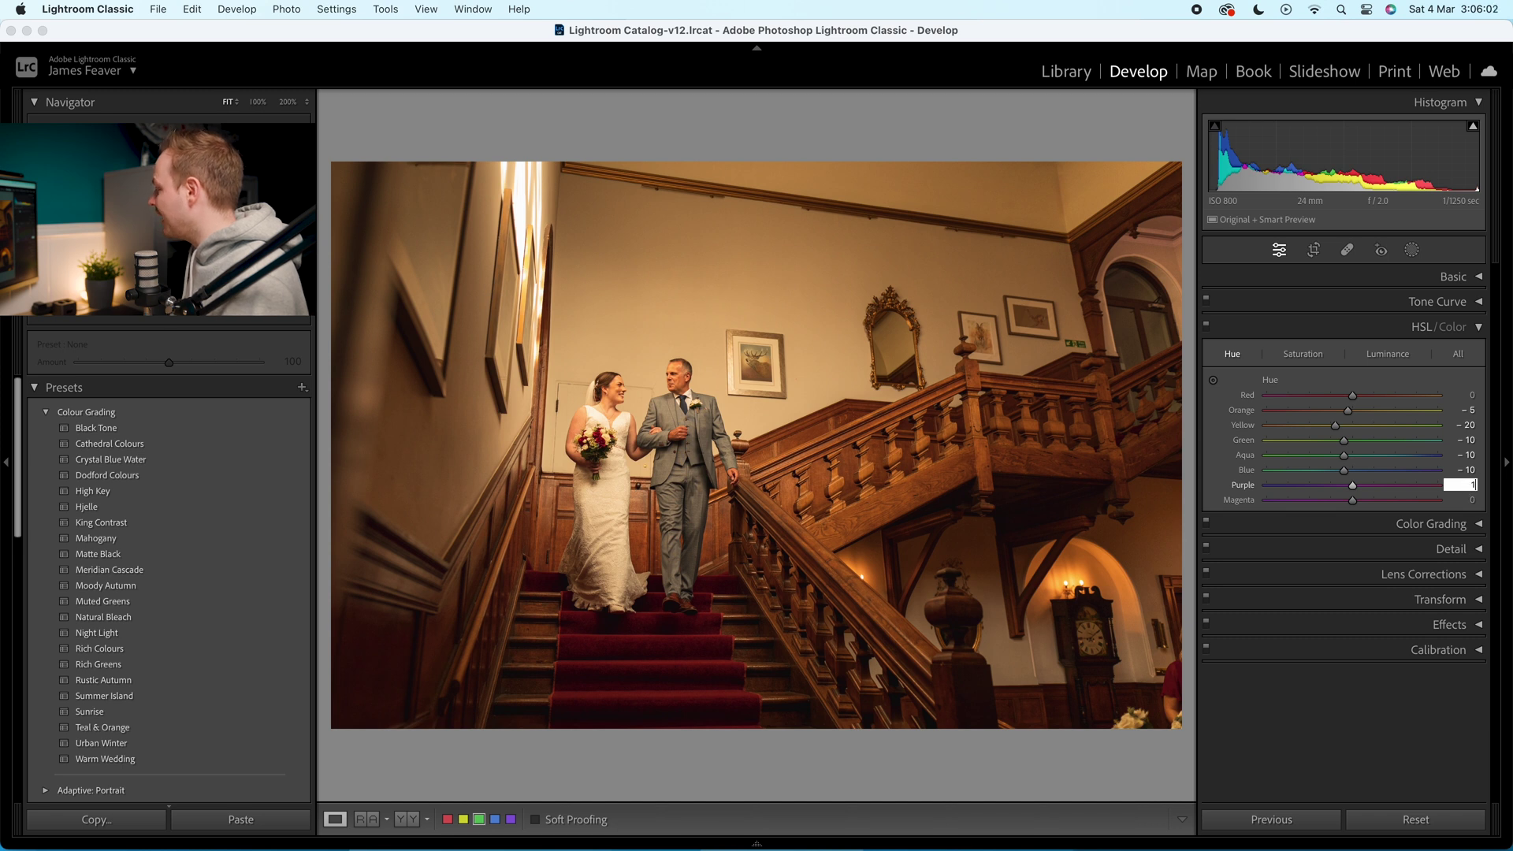
{"action": "key", "text": "Return"}
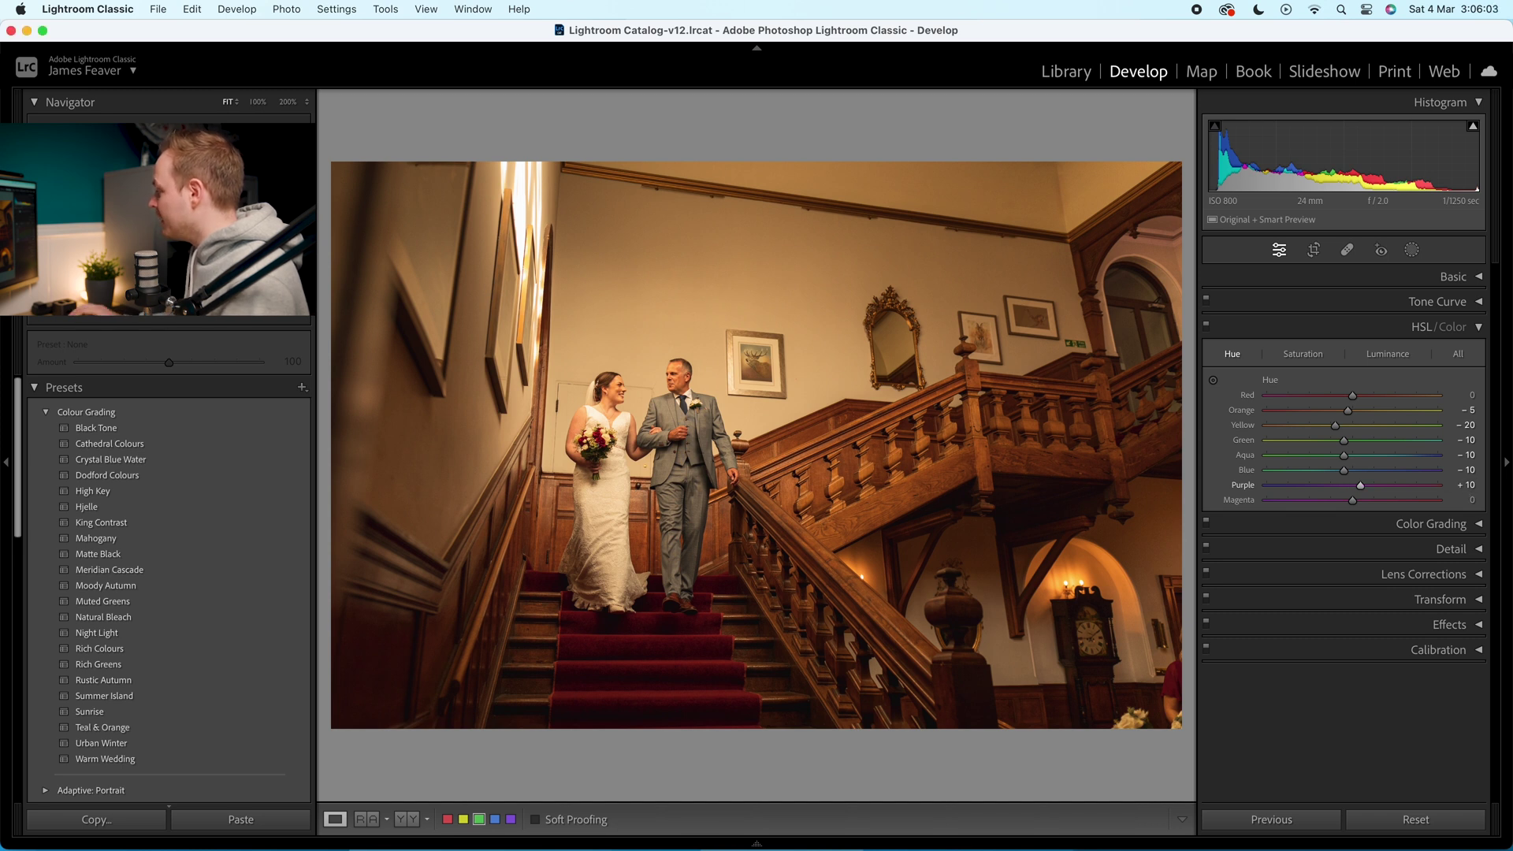
{"action": "left_click", "coordinate": [1471, 499]}
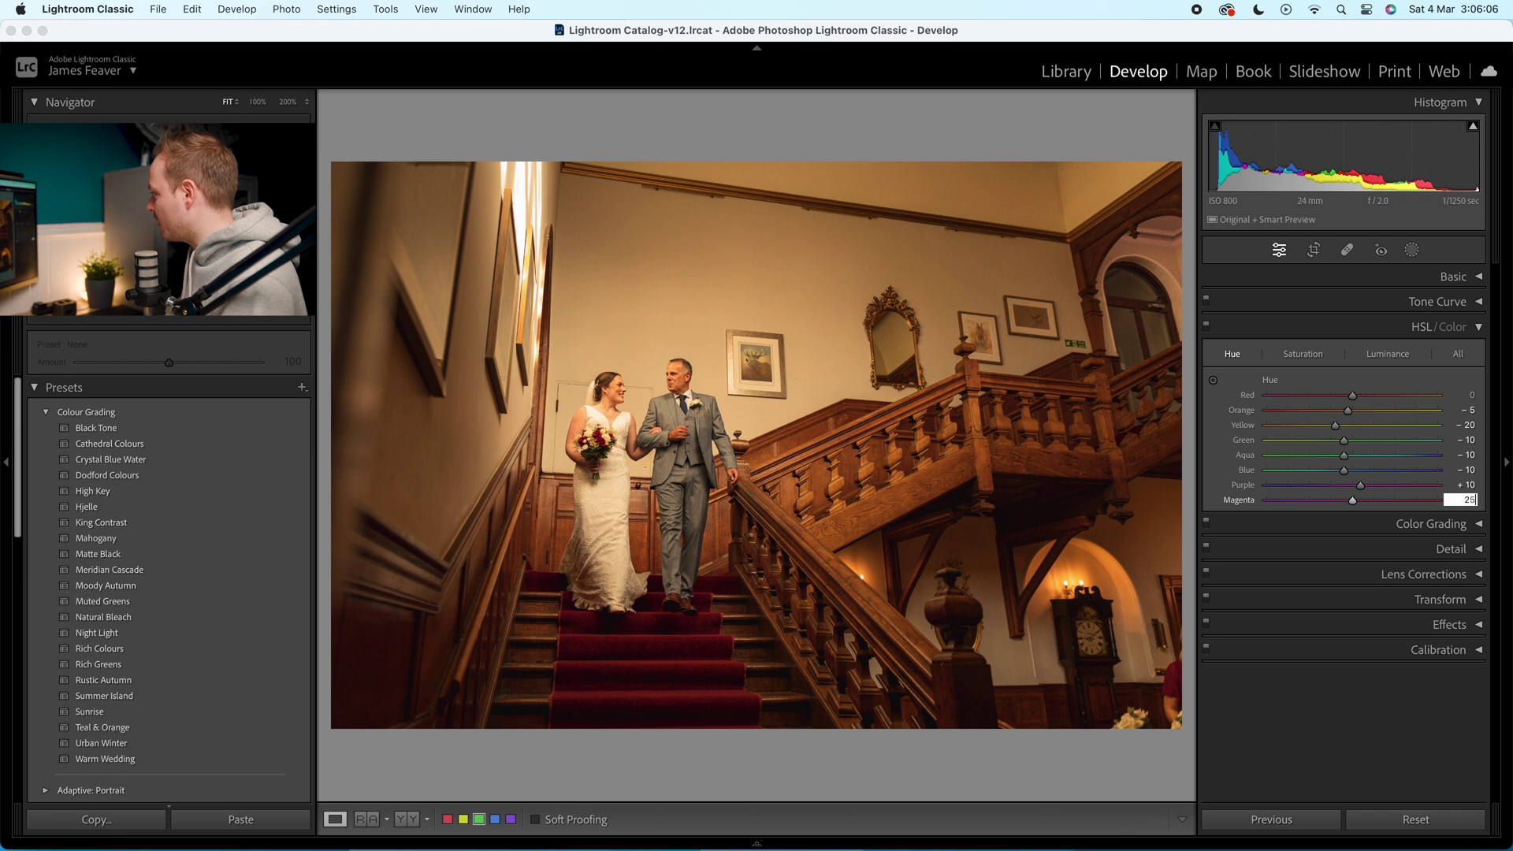
{"action": "key", "text": "Return"}
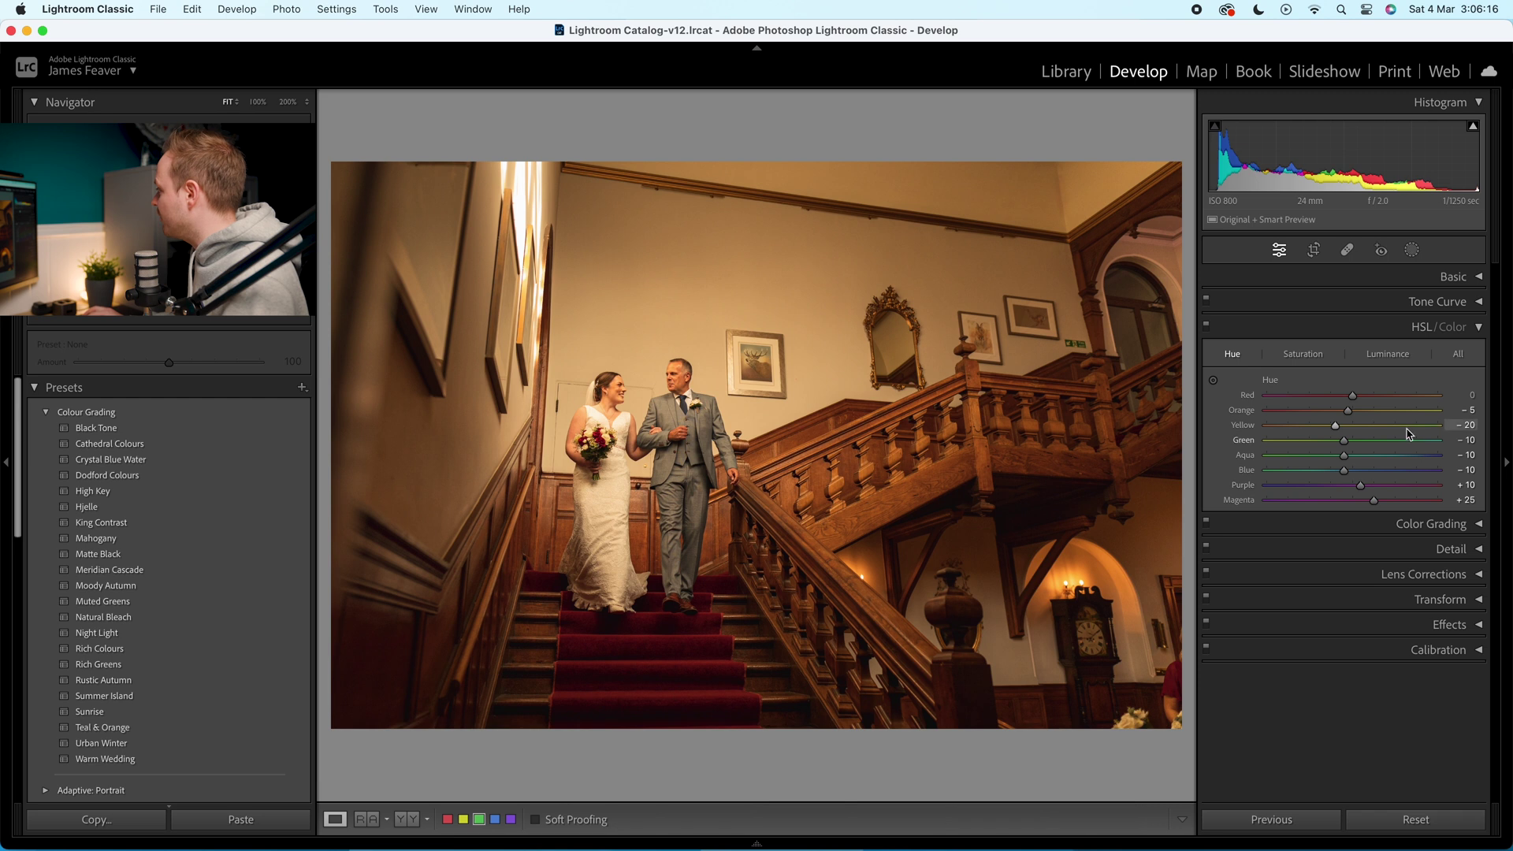
Switch to the HSL saturation adjustments and reduce both the red and orange saturation to -10.
{"action": "left_click", "coordinate": [1296, 357]}
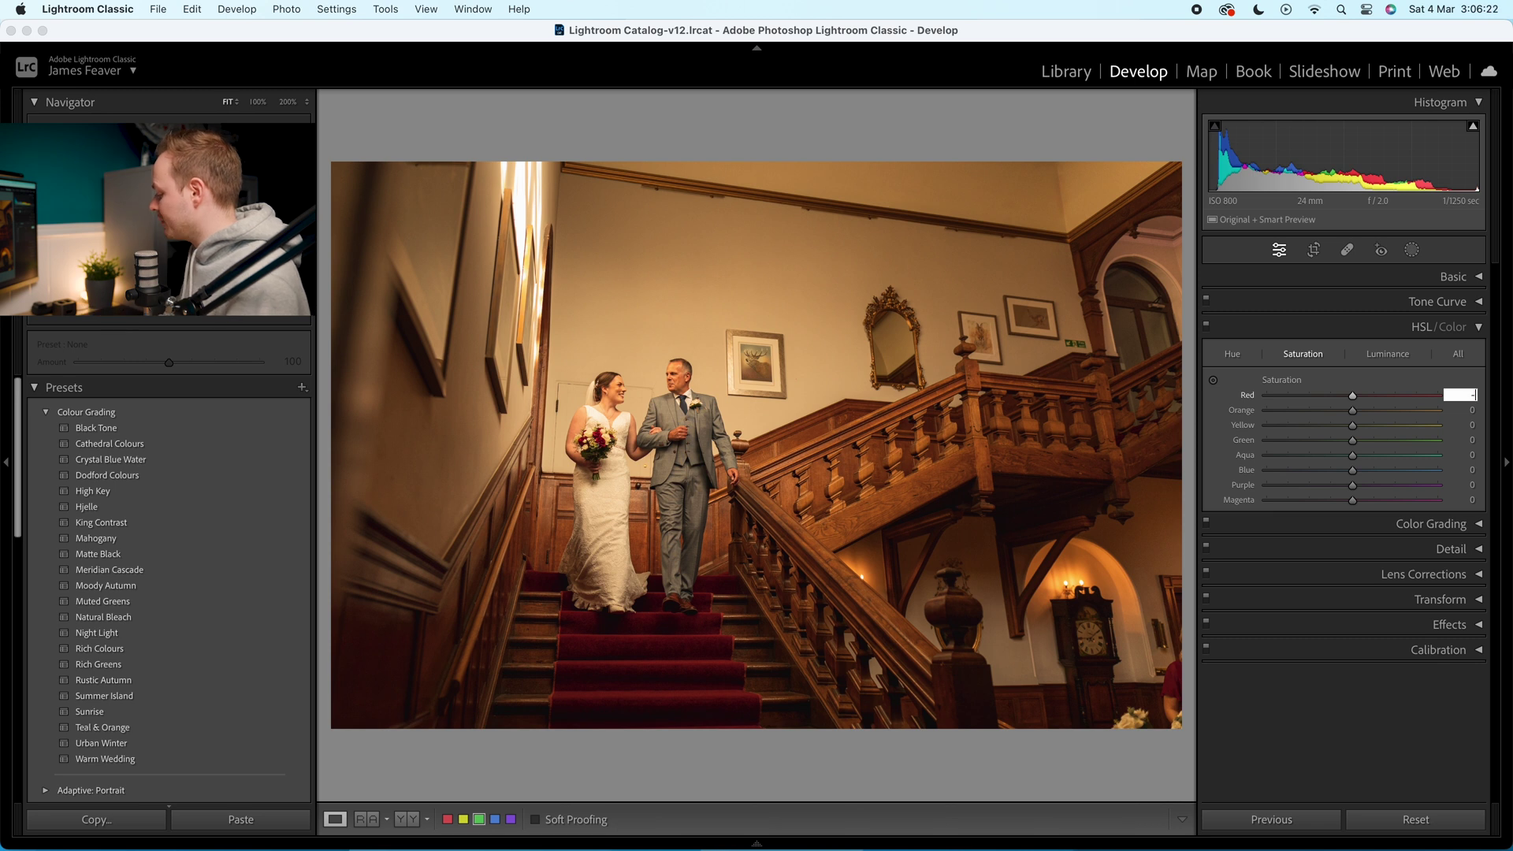
{"action": "key", "text": "Return"}
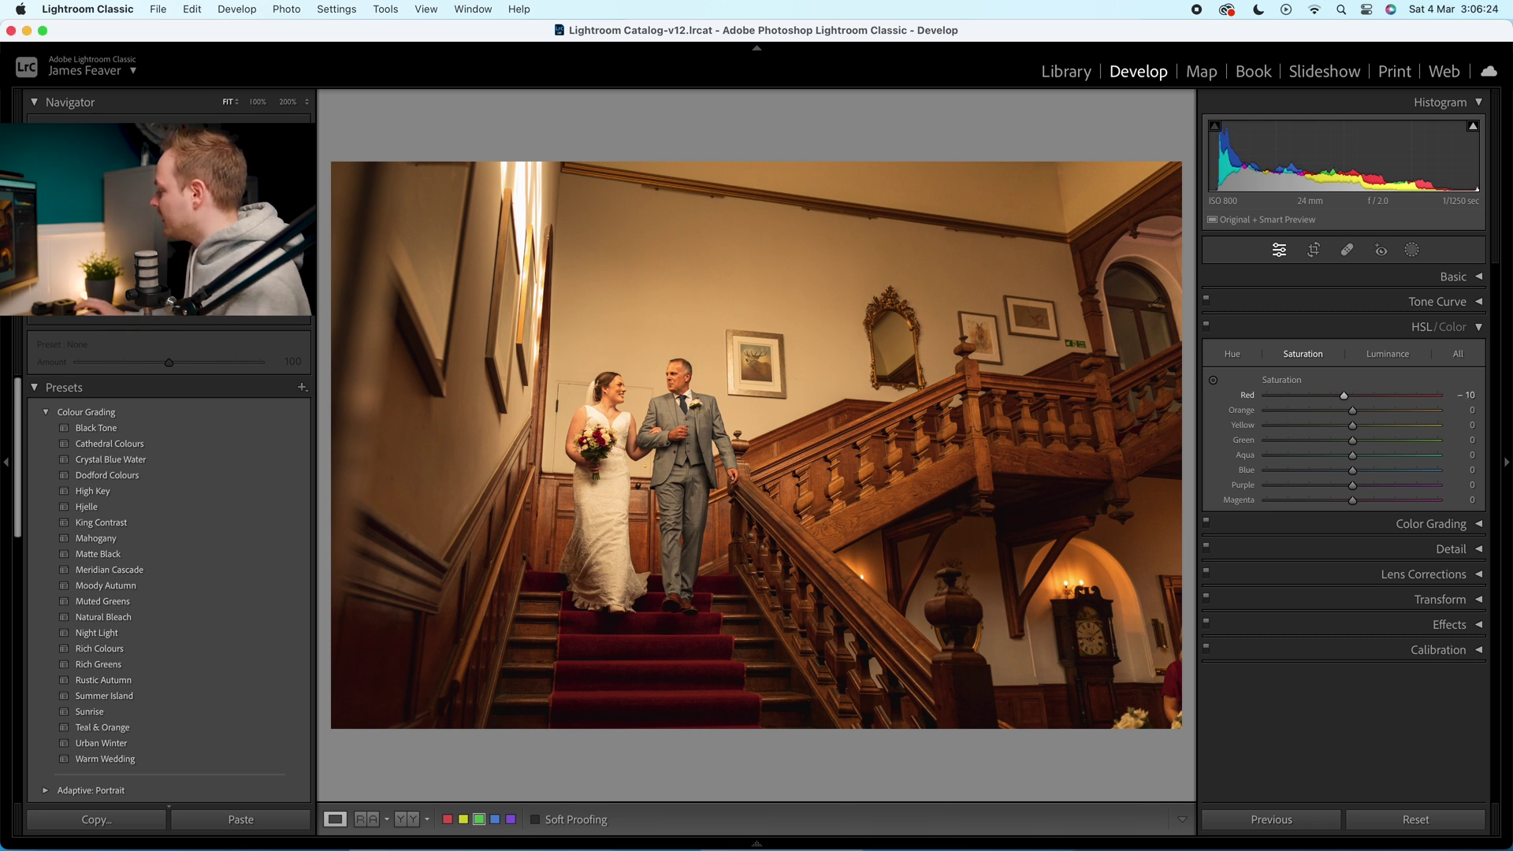
{"action": "left_click", "coordinate": [1466, 409]}
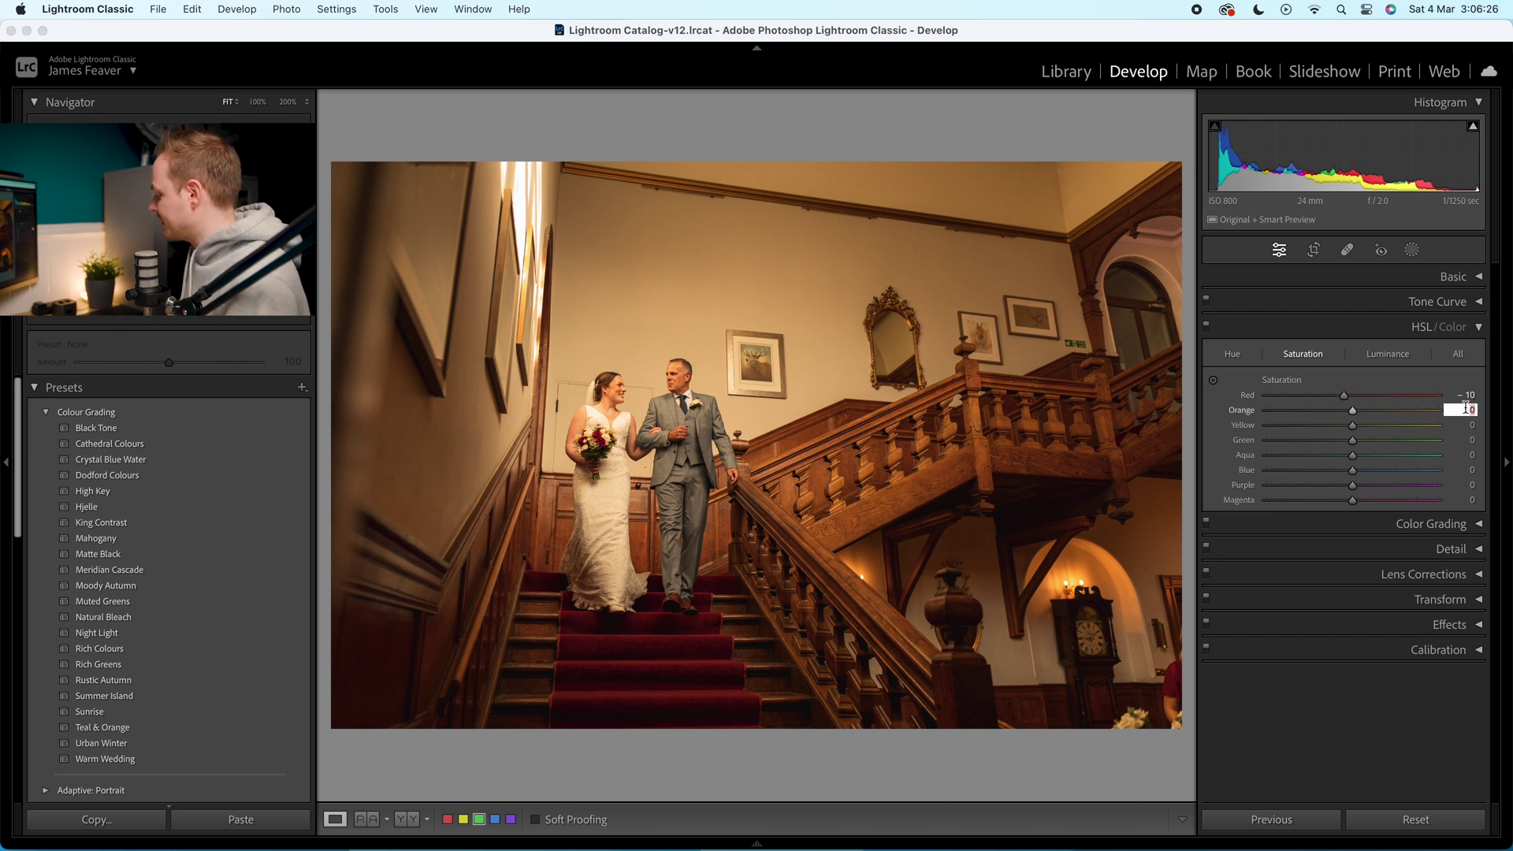
{"action": "key", "text": "Return"}
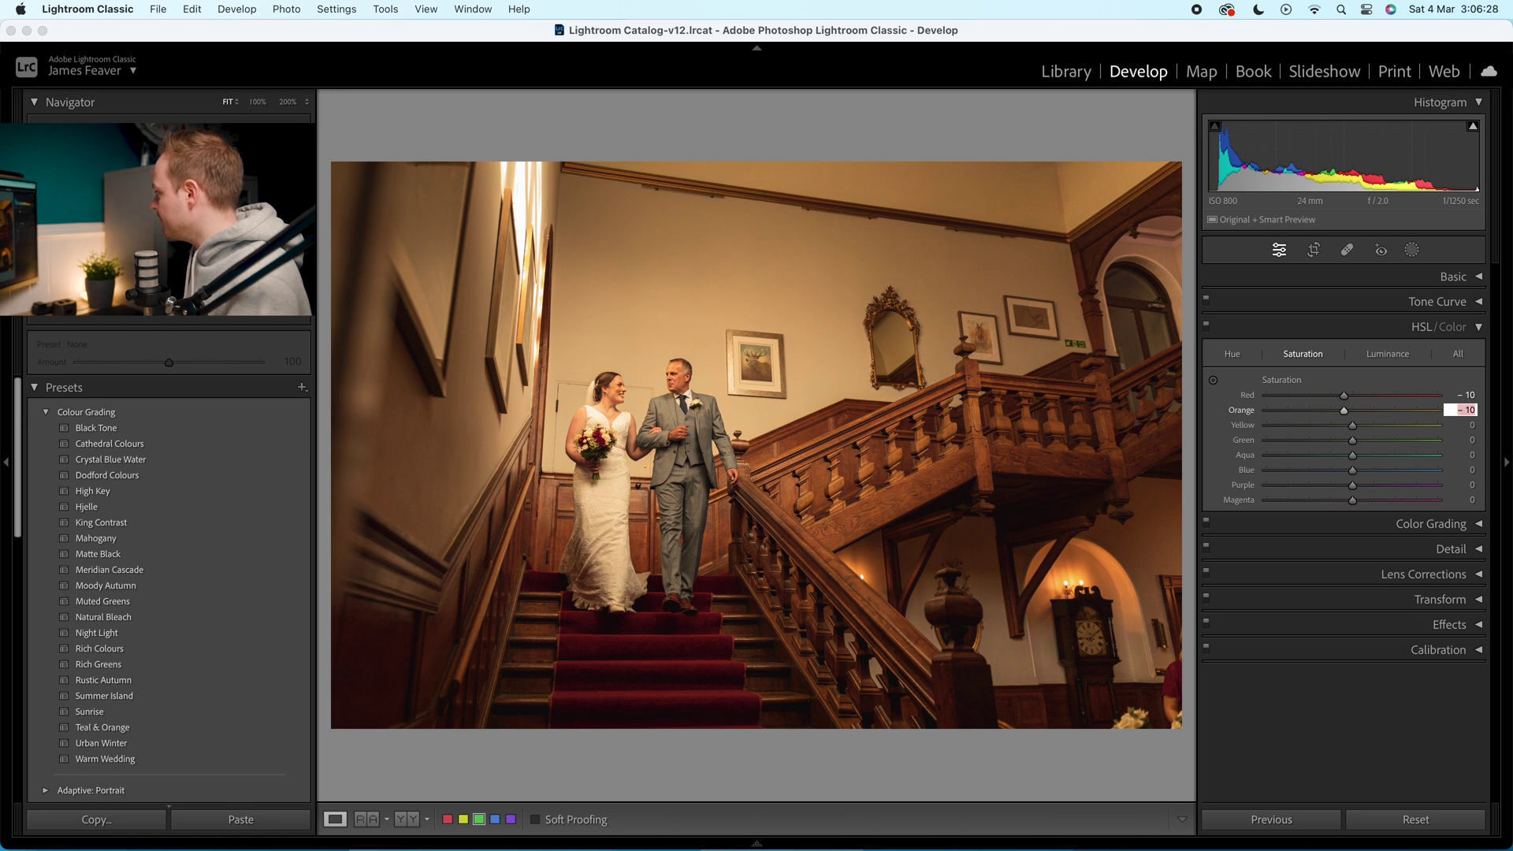
Reduce both the yellow and green saturation to -35.
{"action": "left_click", "coordinate": [1466, 424]}
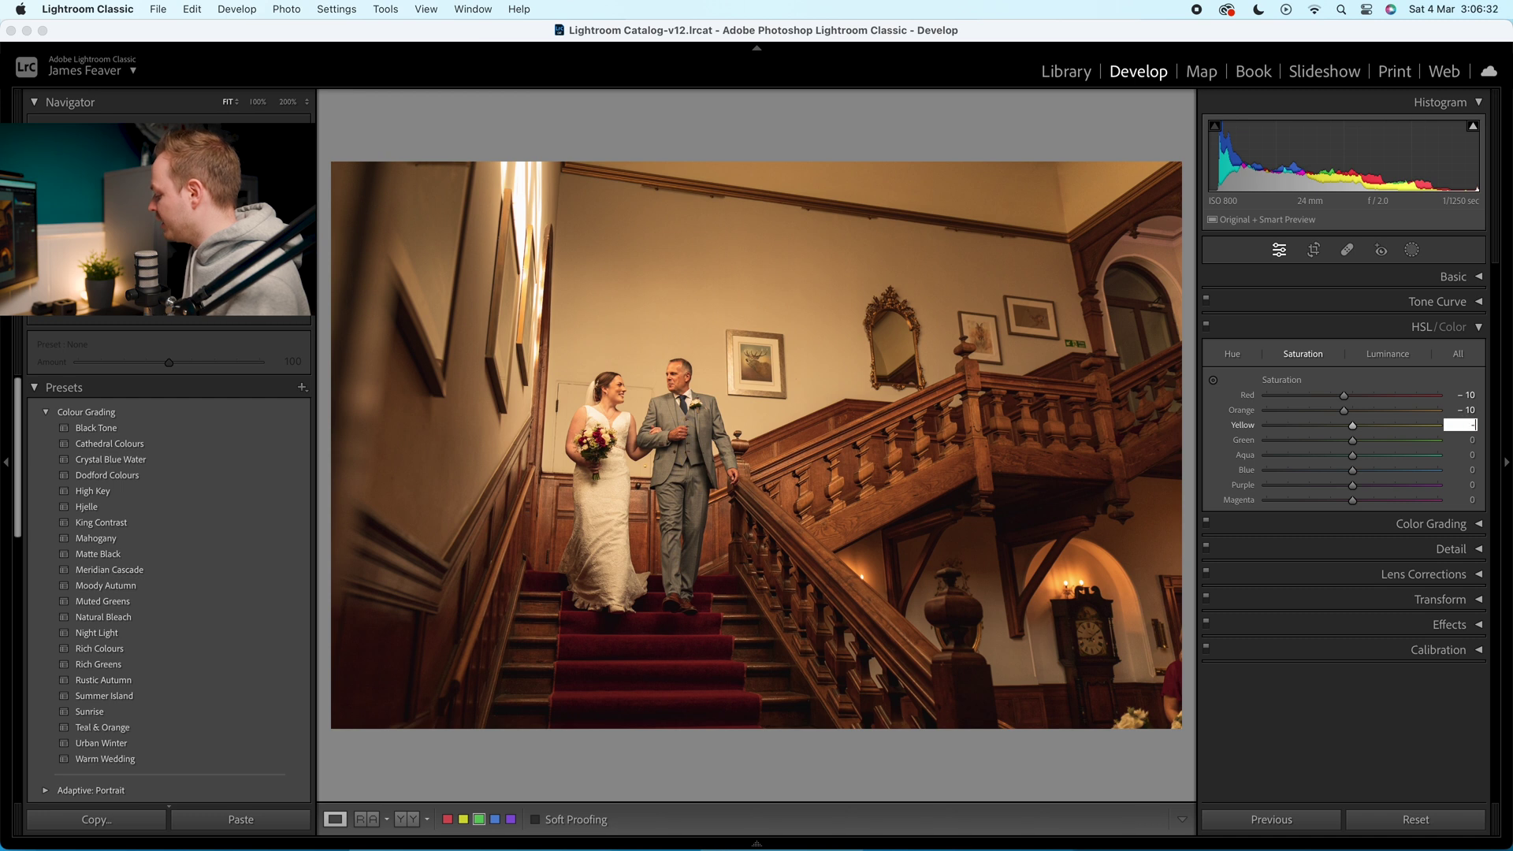
{"action": "type", "text": "-35"}
{"action": "key", "text": "Return"}
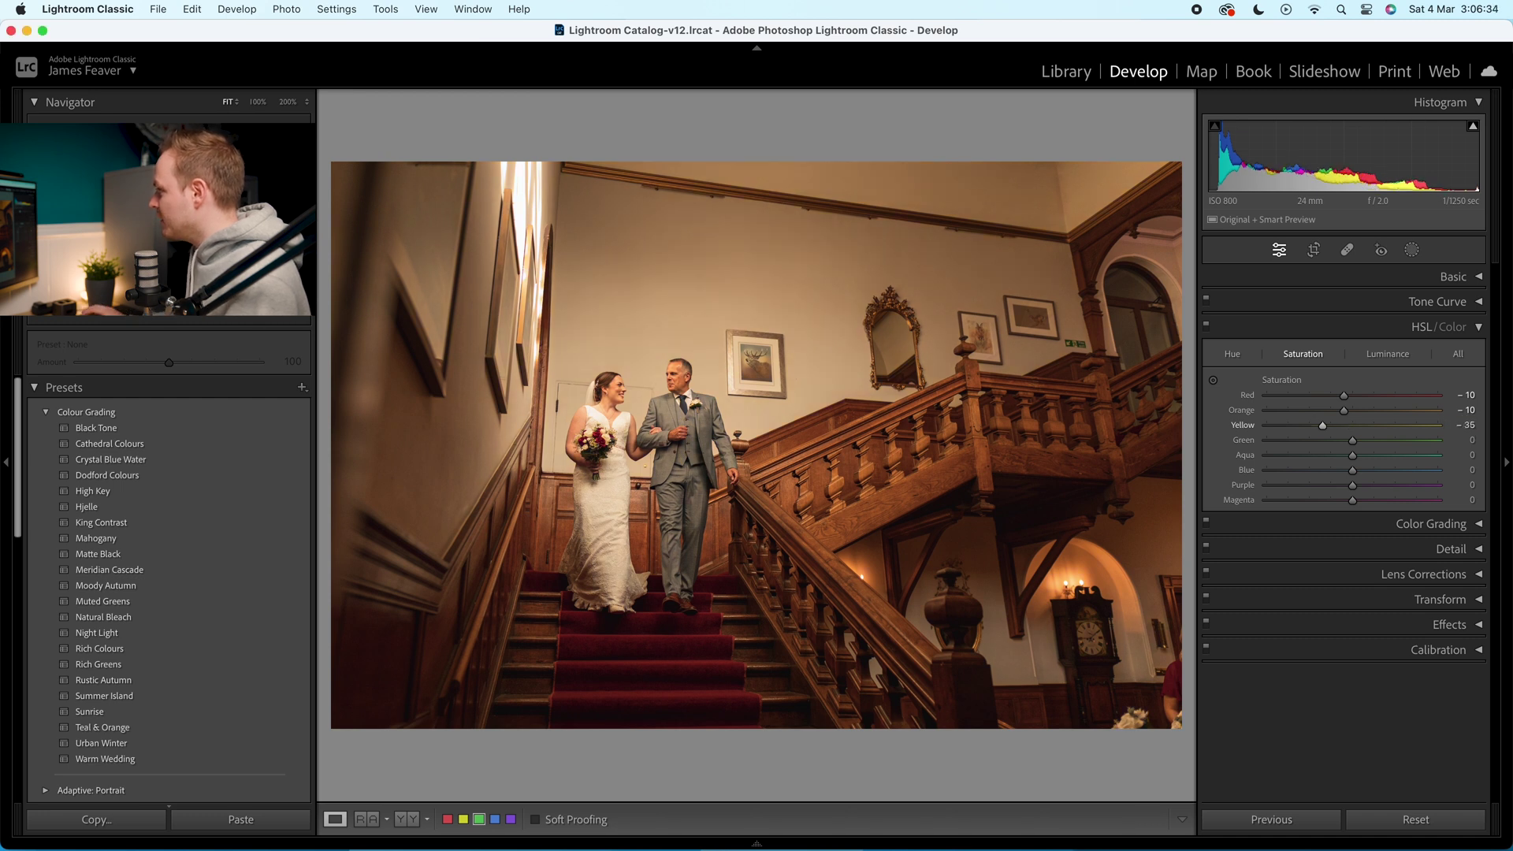
{"action": "left_click", "coordinate": [1464, 439]}
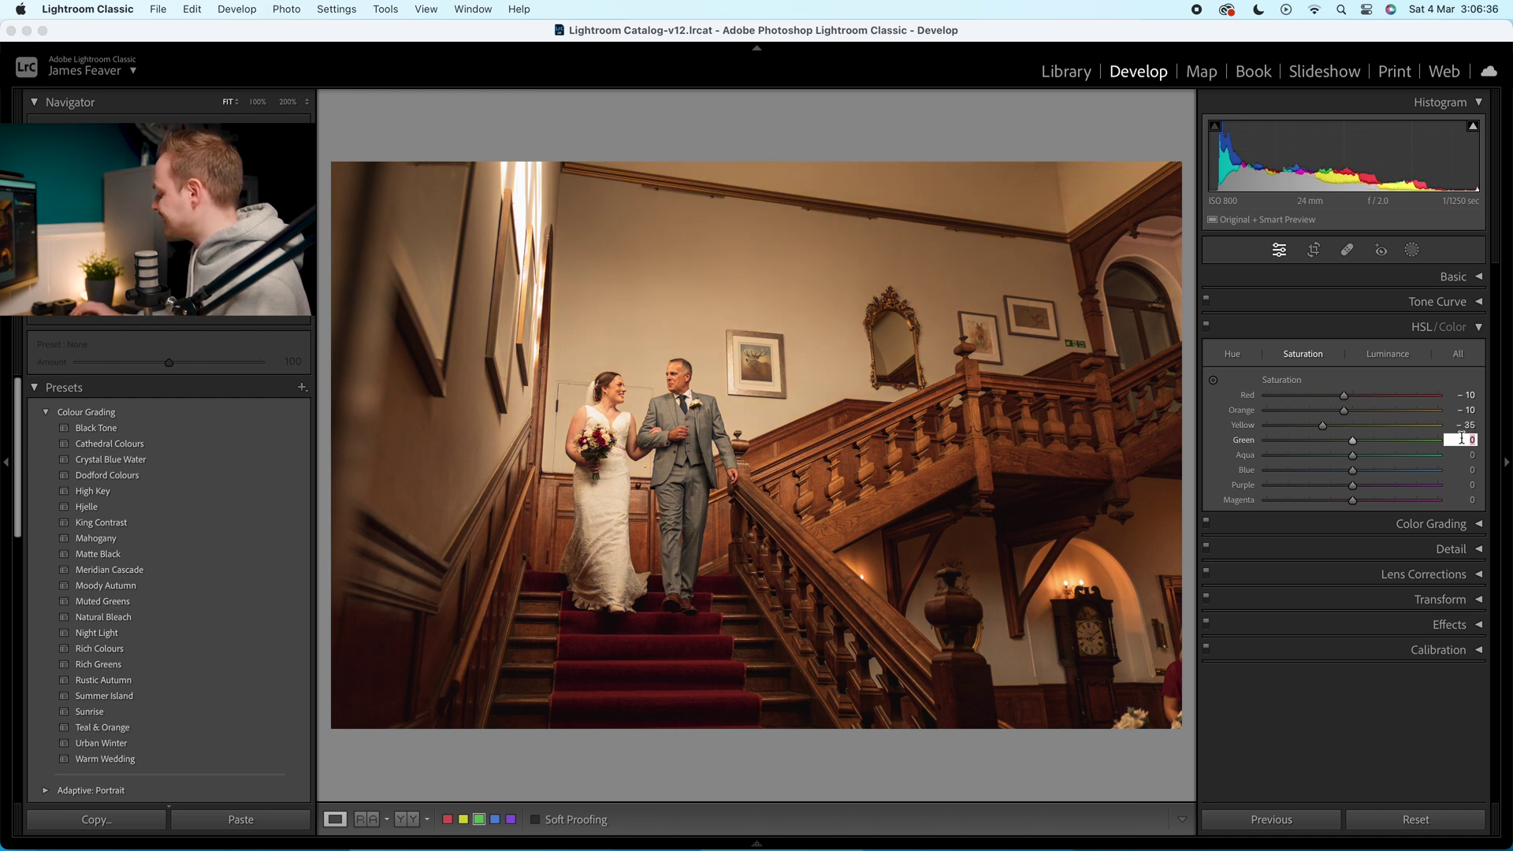
{"action": "key", "text": "Return"}
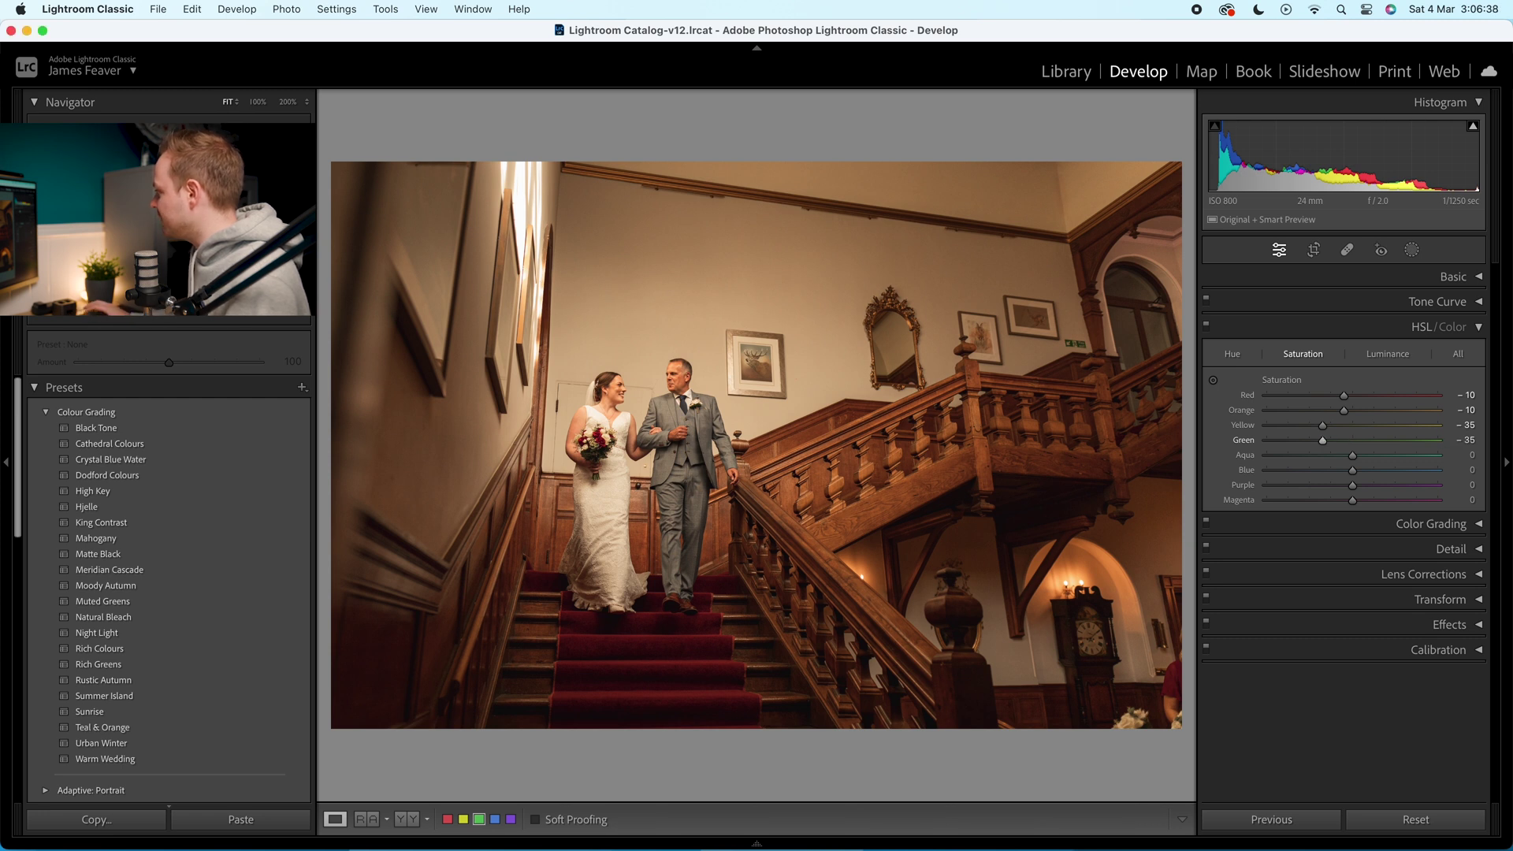
Set the blue saturation to -10, the purple saturation to -35 and the magenta saturation to -20.
{"action": "left_click", "coordinate": [1462, 471]}
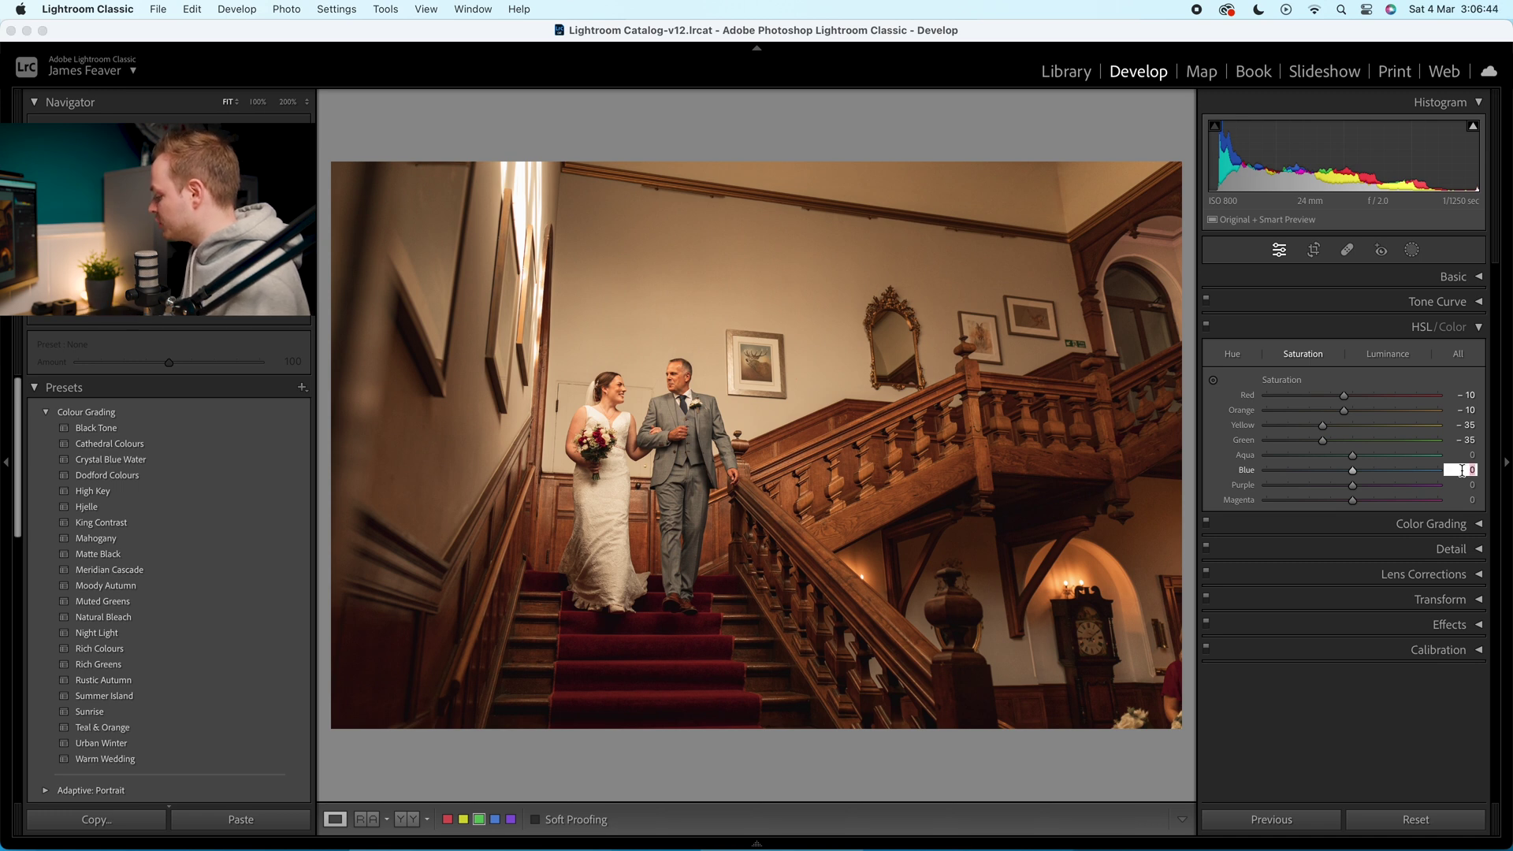
{"action": "key", "text": "Return"}
{"action": "left_click", "coordinate": [1467, 485]}
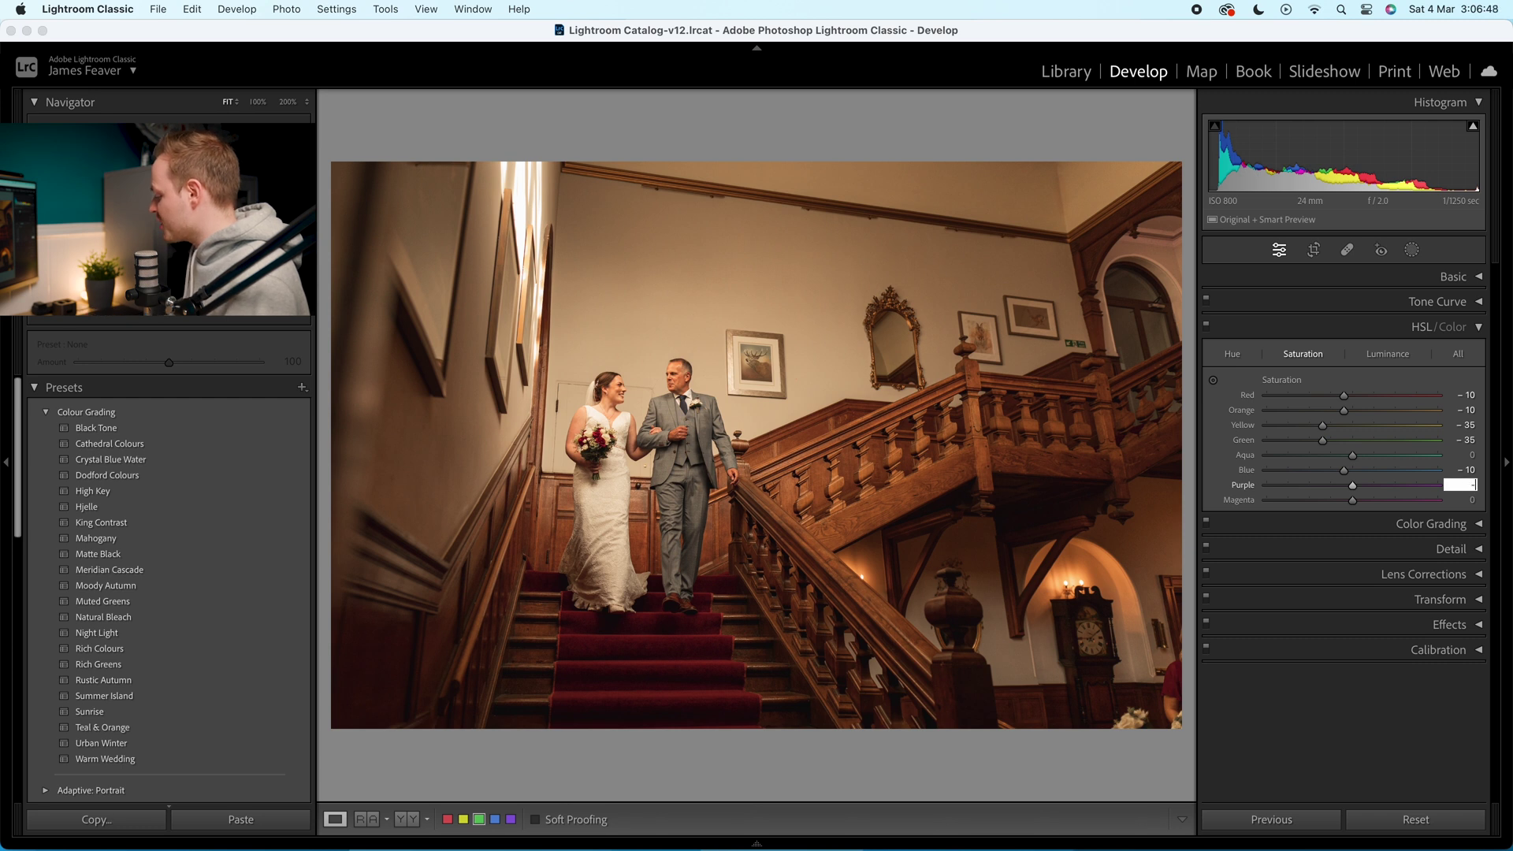
{"action": "key", "text": "Return"}
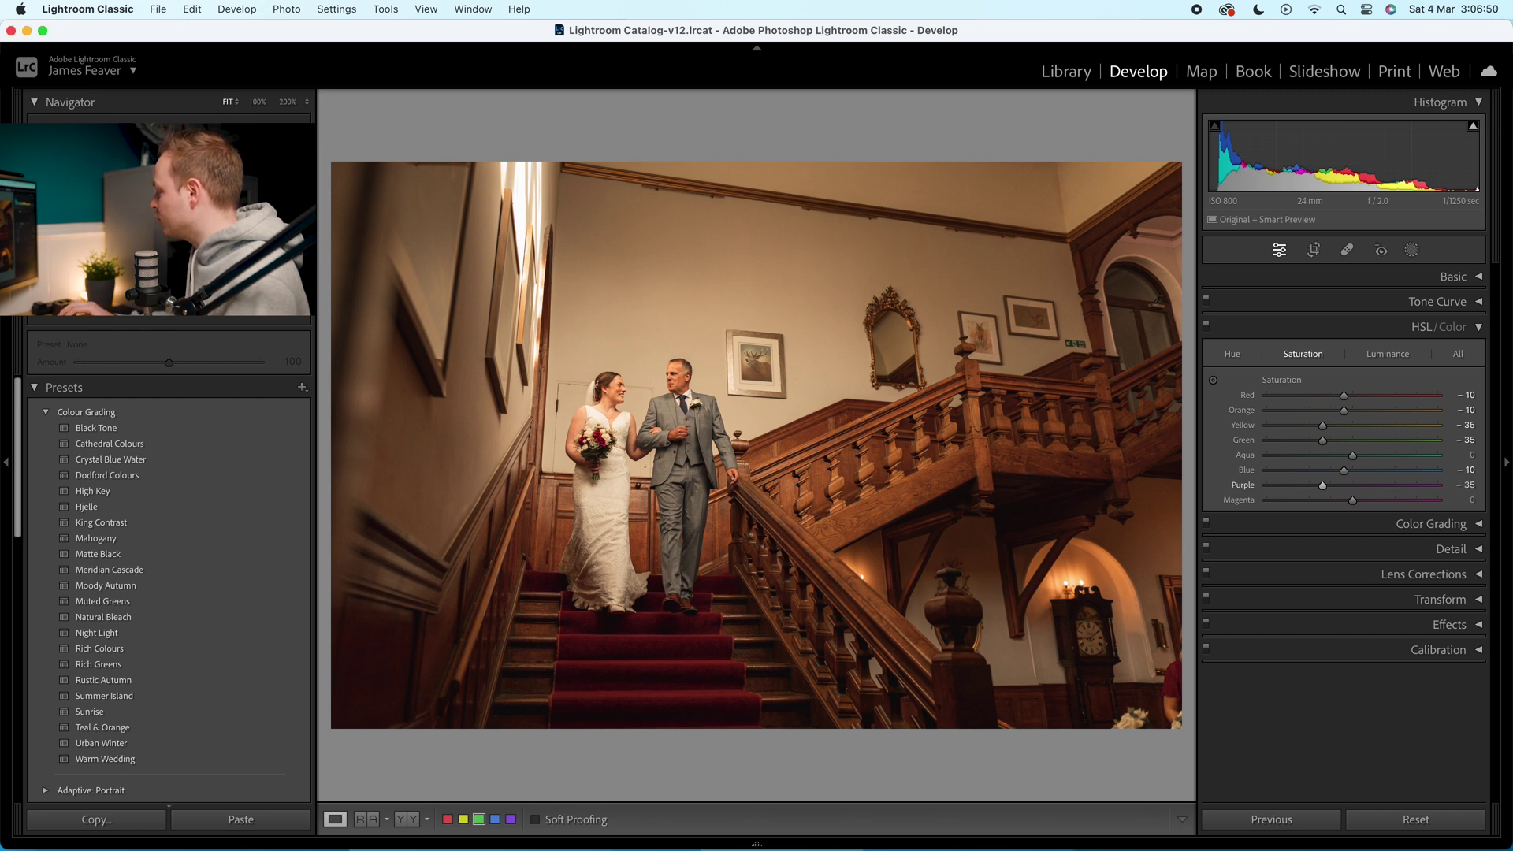
{"action": "left_click", "coordinate": [1467, 499]}
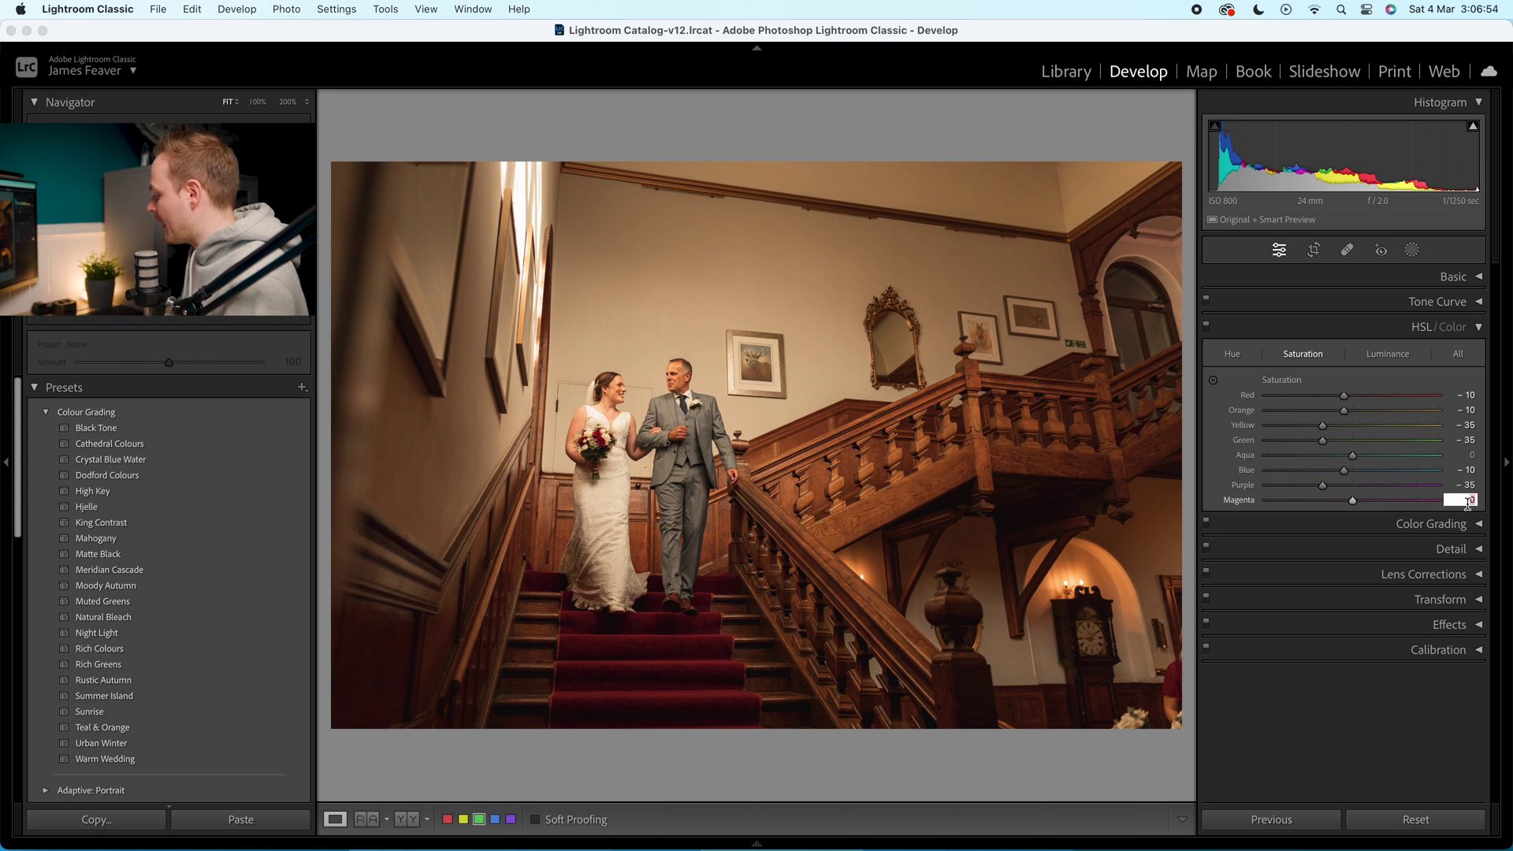
{"action": "key", "text": "Return"}
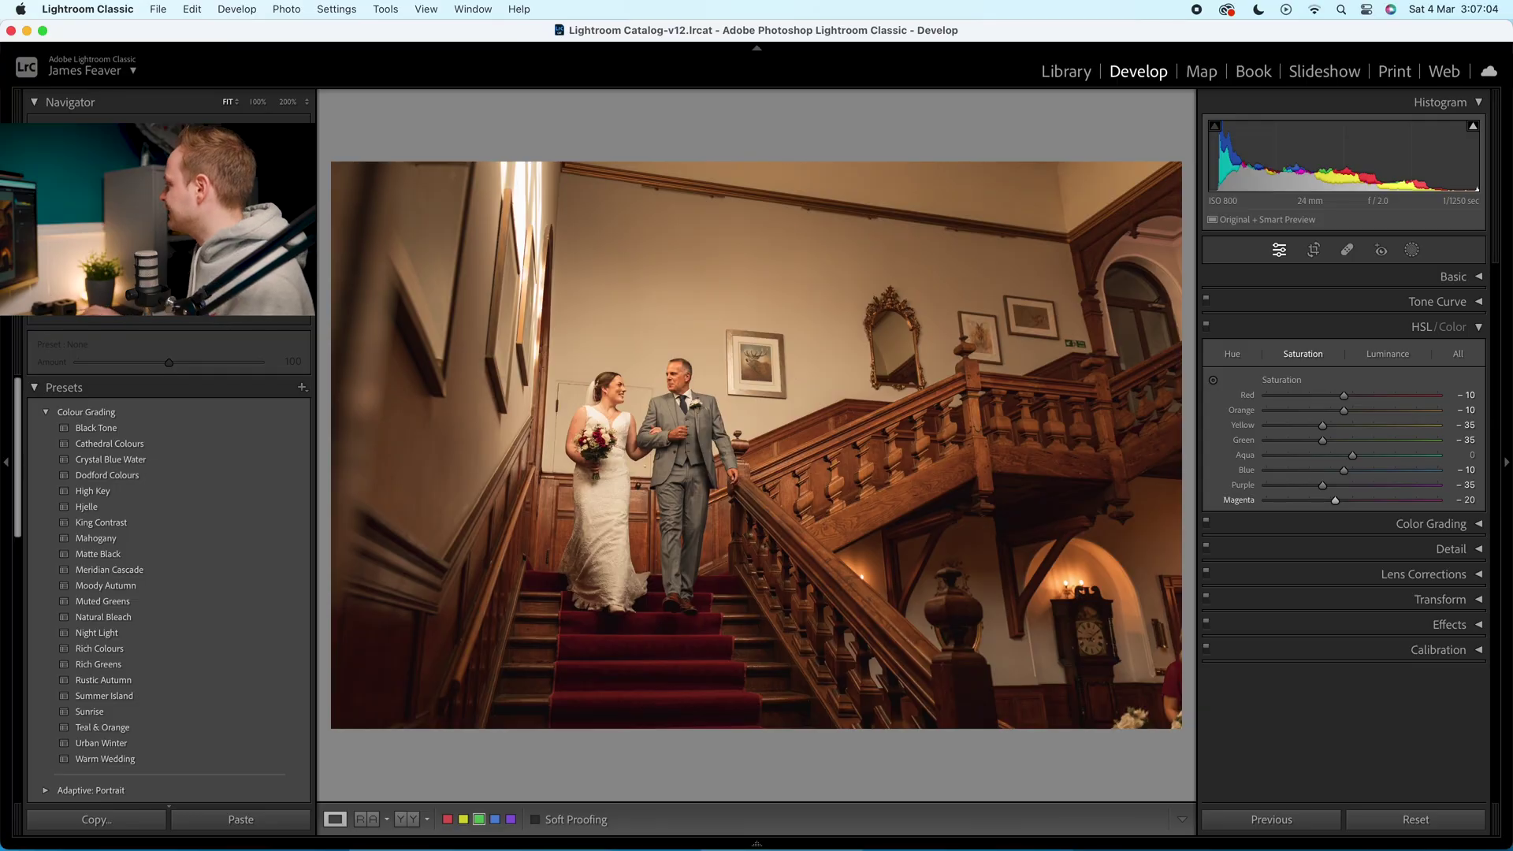
Switch to the HSL luminance adjustments and set the orange luminance to -20 and the green luminance to -10.
{"action": "left_click", "coordinate": [1399, 357]}
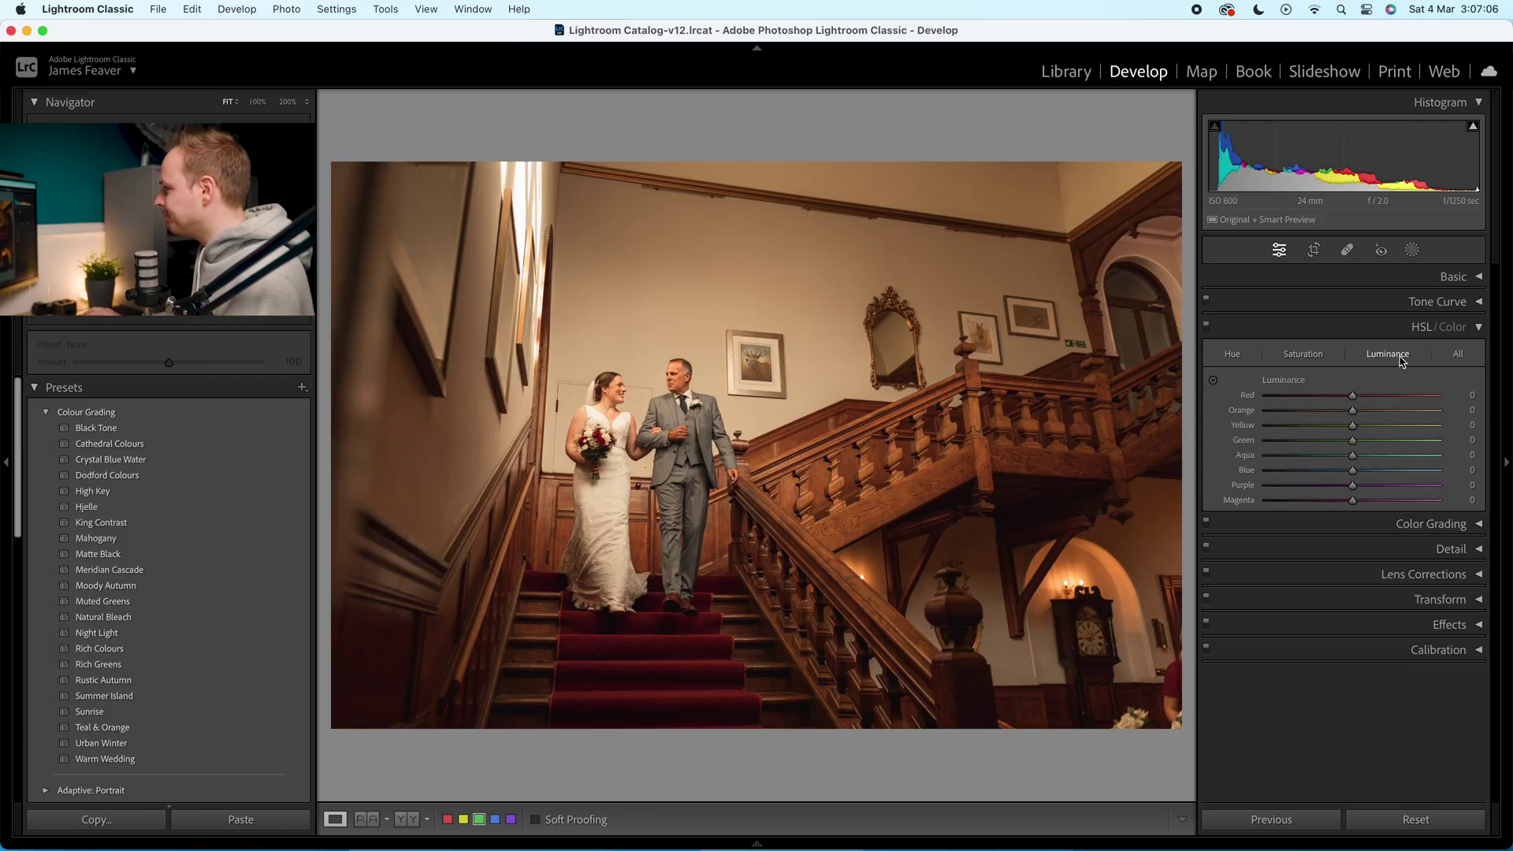
{"action": "left_click", "coordinate": [1472, 410]}
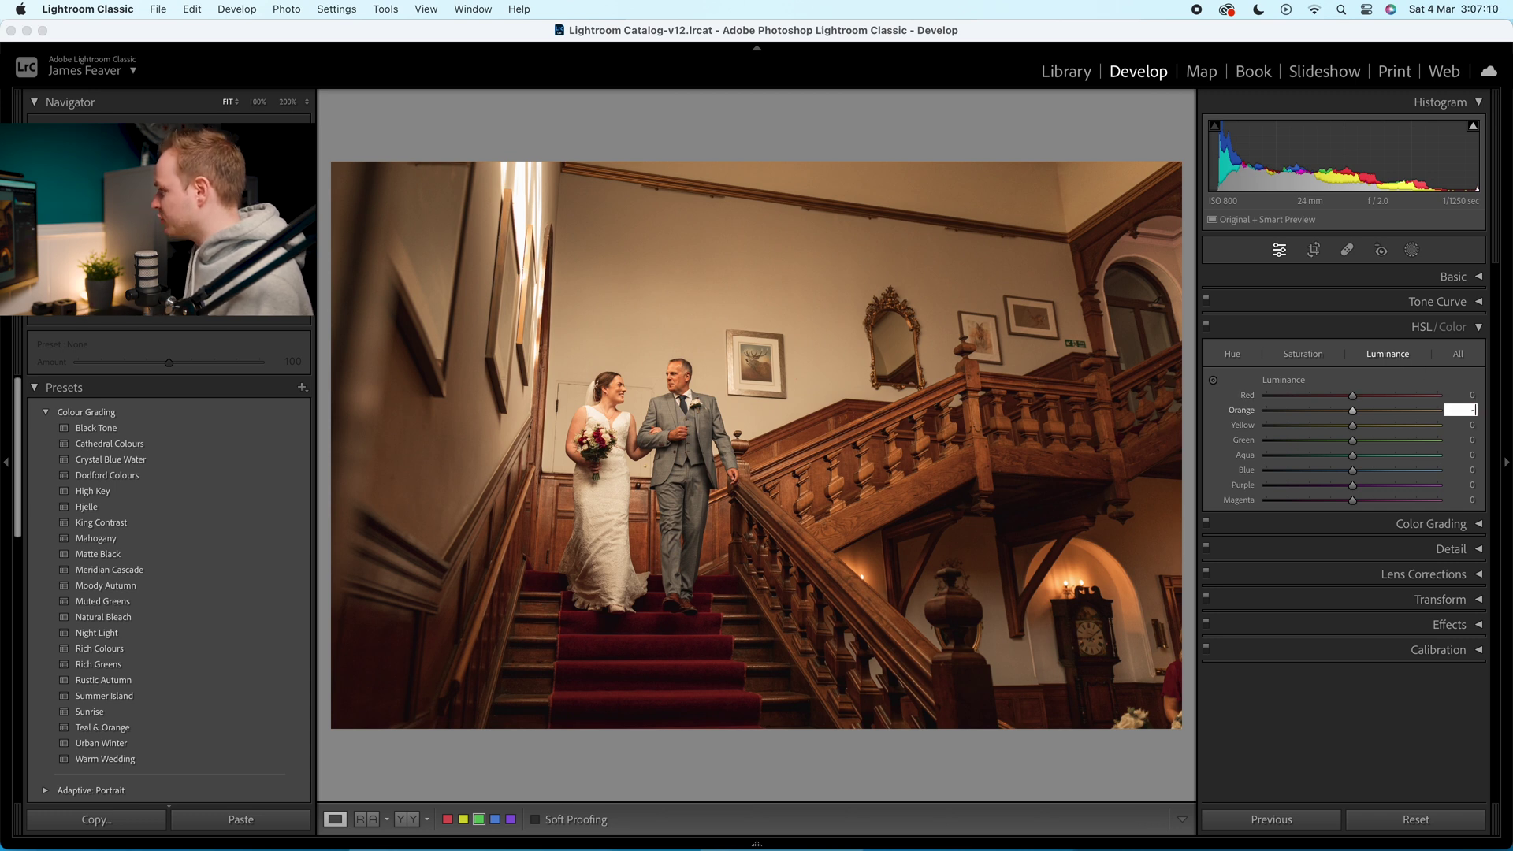
{"action": "key", "text": "Return"}
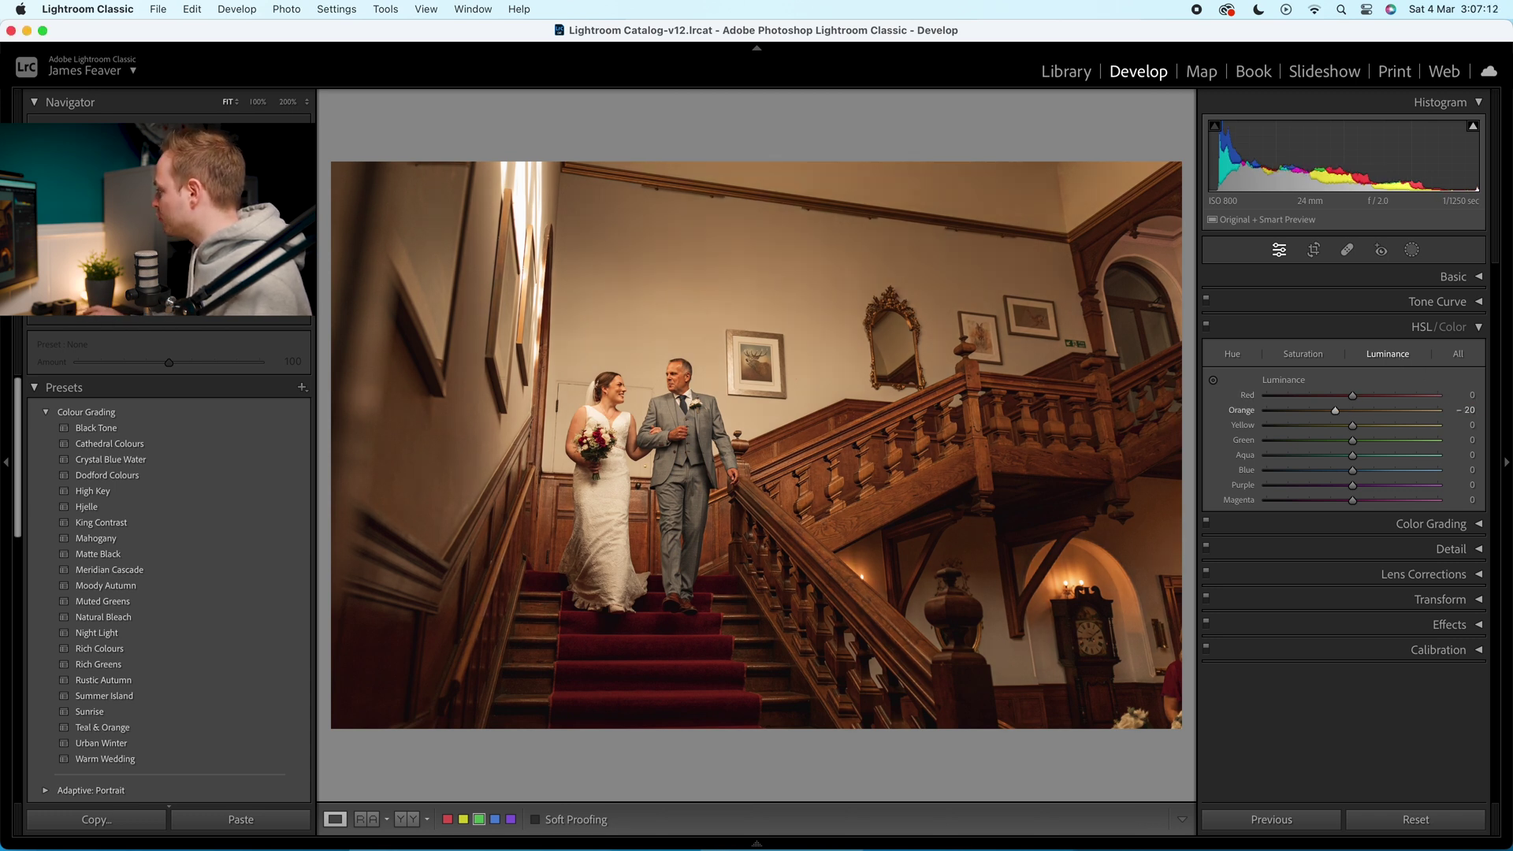
{"action": "left_click", "coordinate": [1471, 439]}
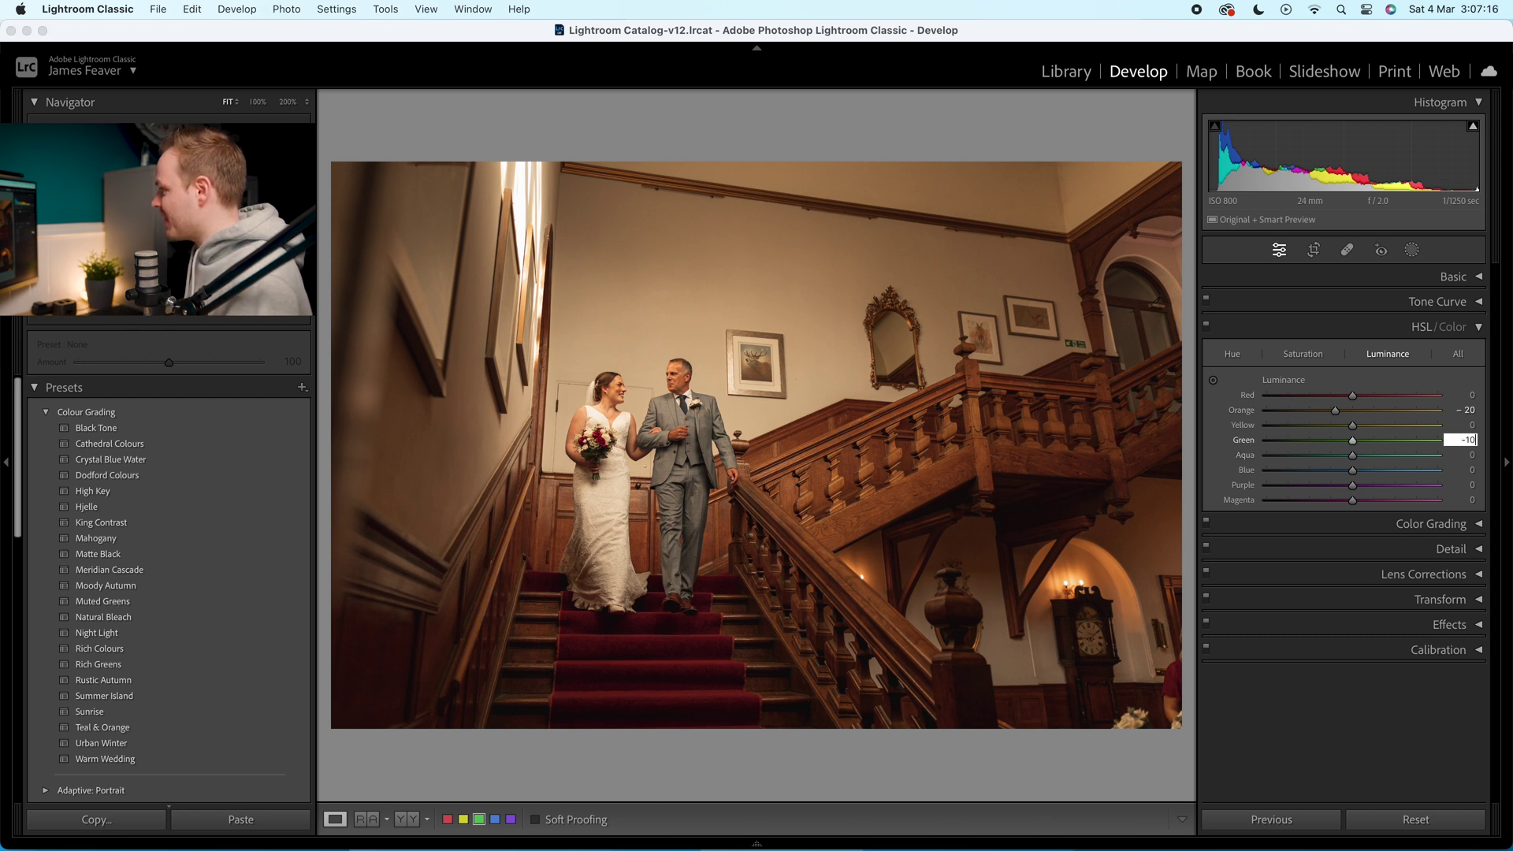
{"action": "key", "text": "Return"}
Raise both the purple and magenta luminance to +15.
{"action": "left_click", "coordinate": [1472, 485]}
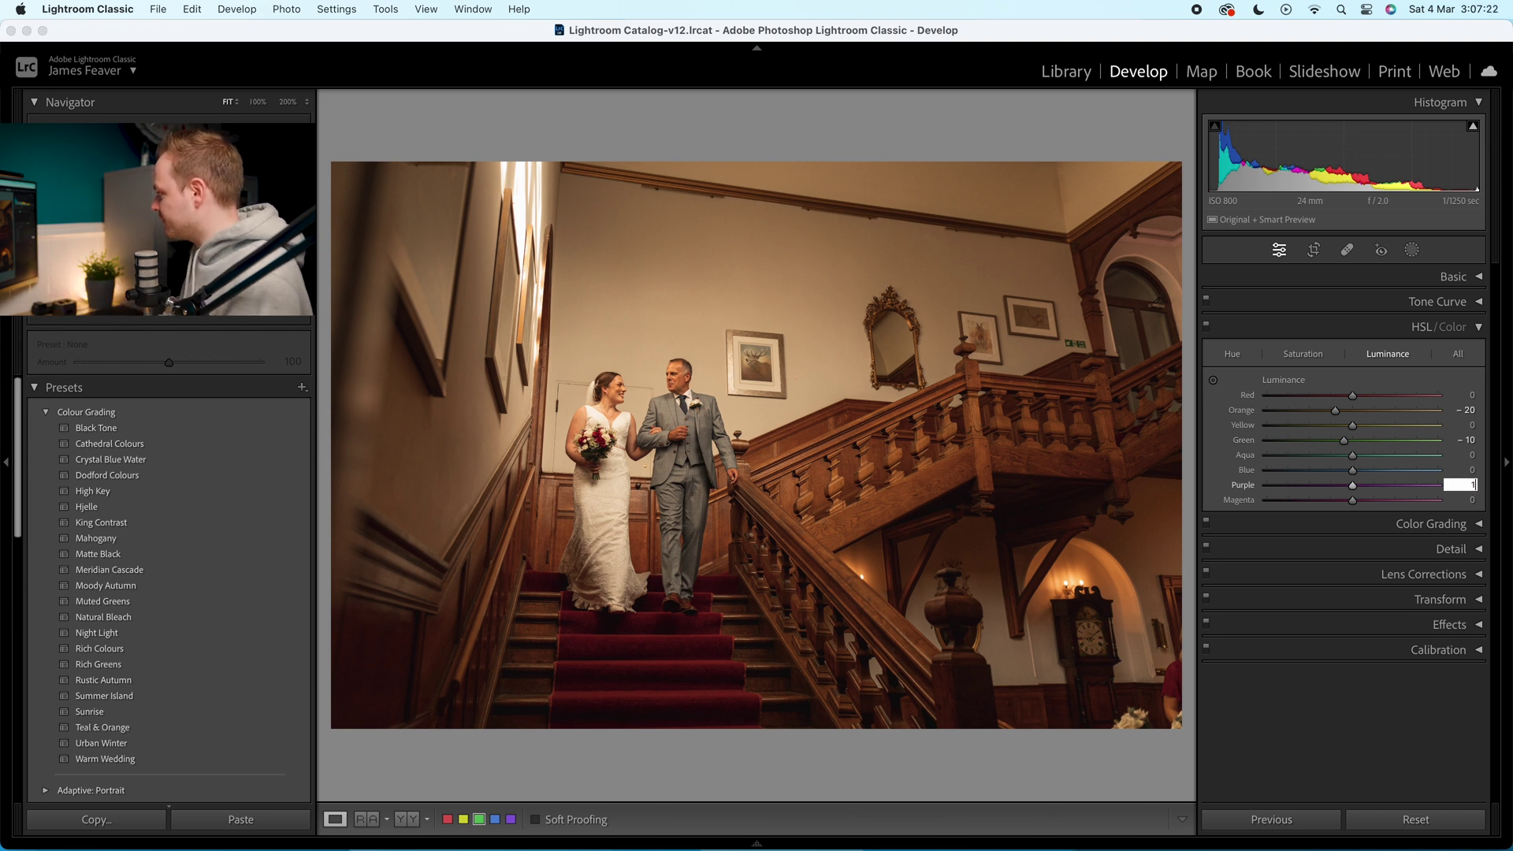
{"action": "key", "text": "Return"}
{"action": "left_click", "coordinate": [1467, 500]}
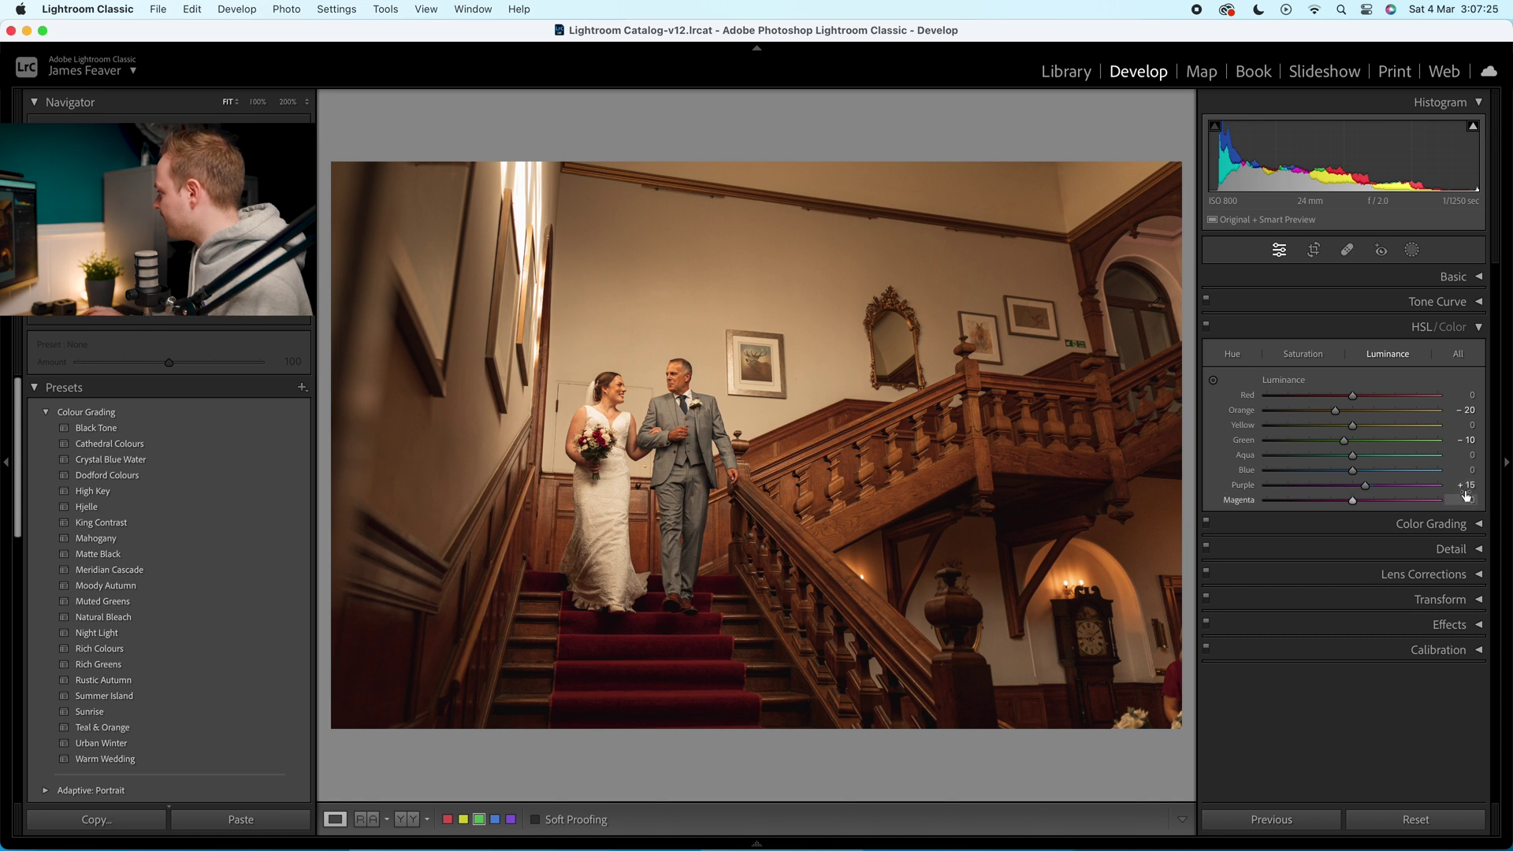
{"action": "key", "text": "Return"}
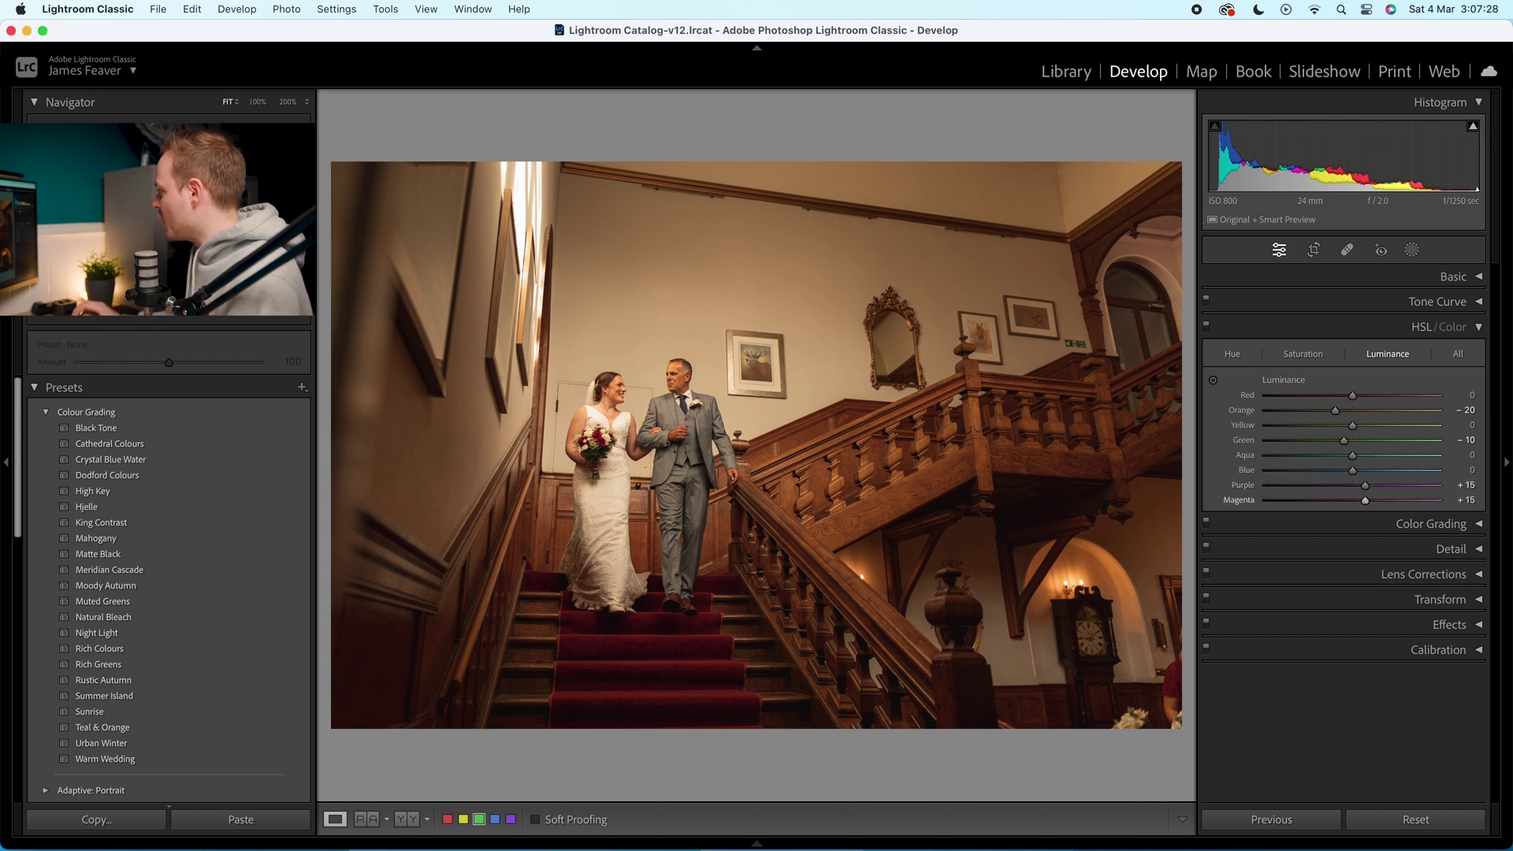
Compare the photo with and without the HSL adjustments, and review the saturation and luminance settings.
{"action": "left_click", "coordinate": [1207, 326]}
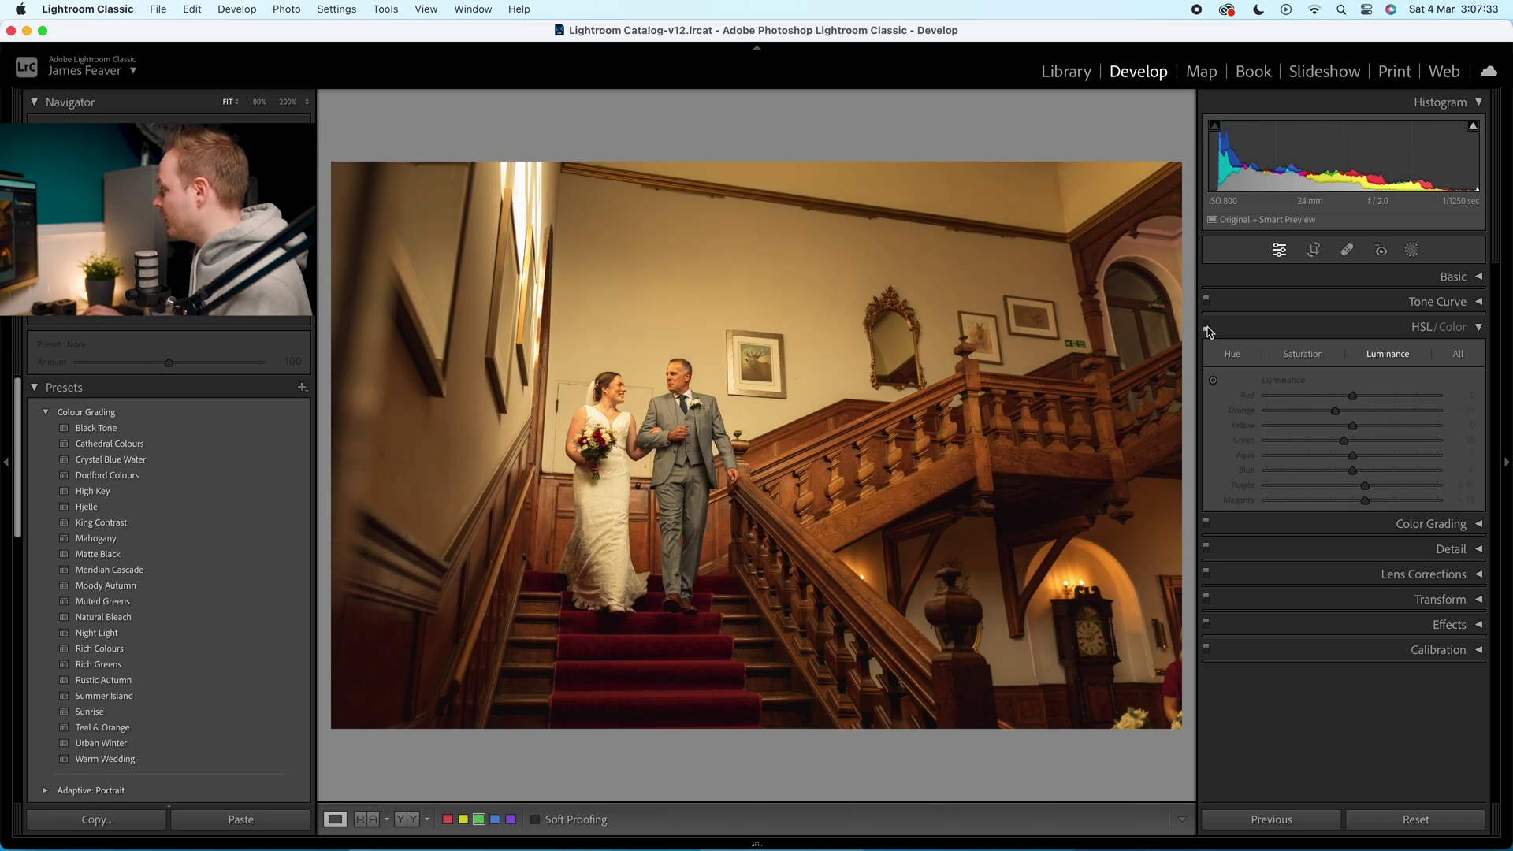
{"action": "left_click", "coordinate": [1207, 327]}
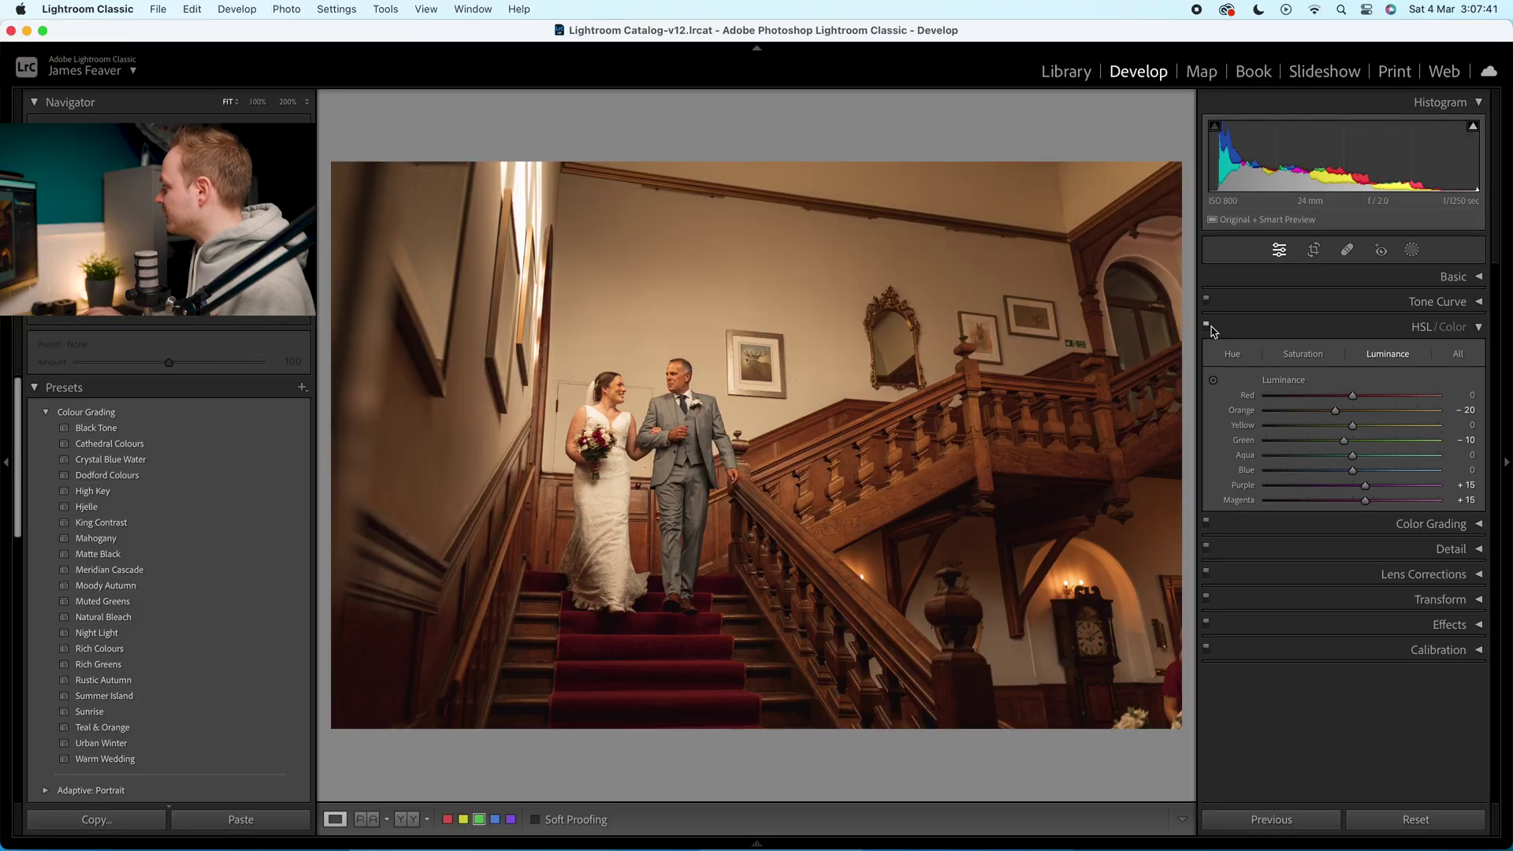
{"action": "left_click", "coordinate": [1207, 325]}
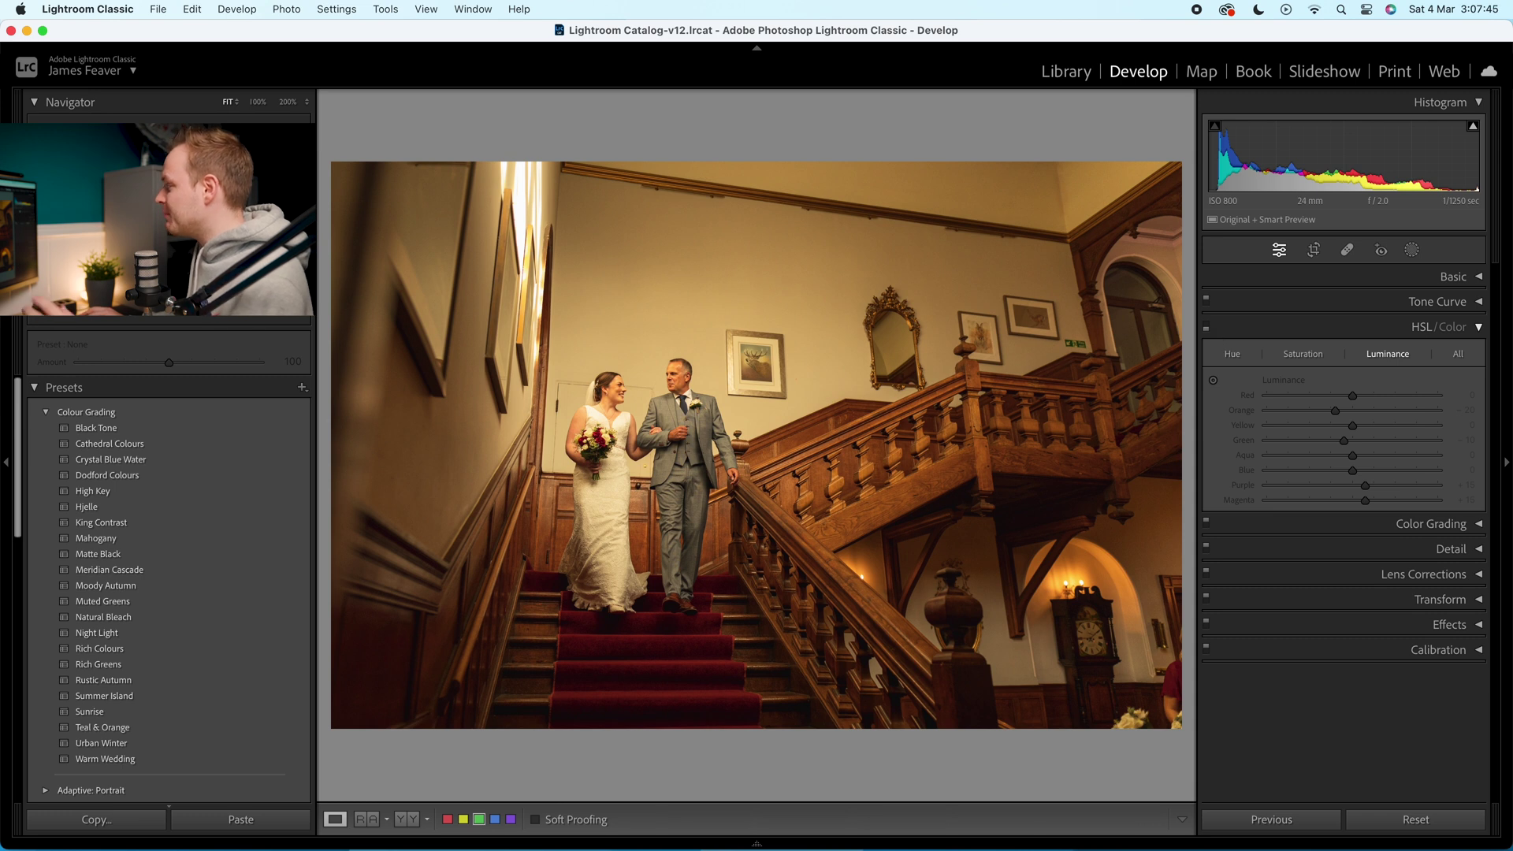
{"action": "left_click", "coordinate": [1206, 330]}
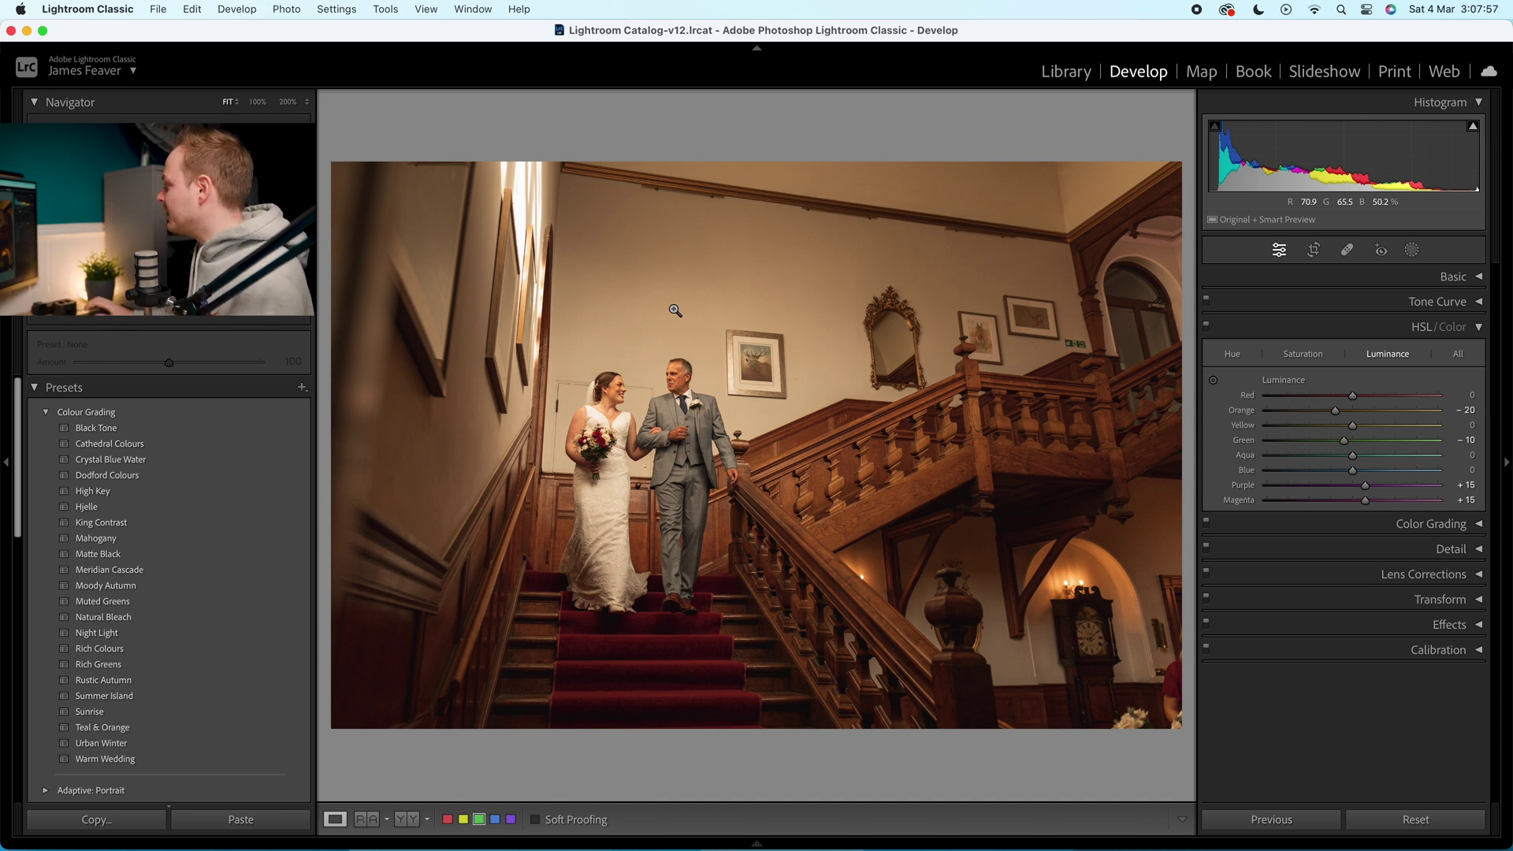
{"action": "left_click", "coordinate": [1304, 355]}
{"action": "left_click", "coordinate": [1380, 357]}
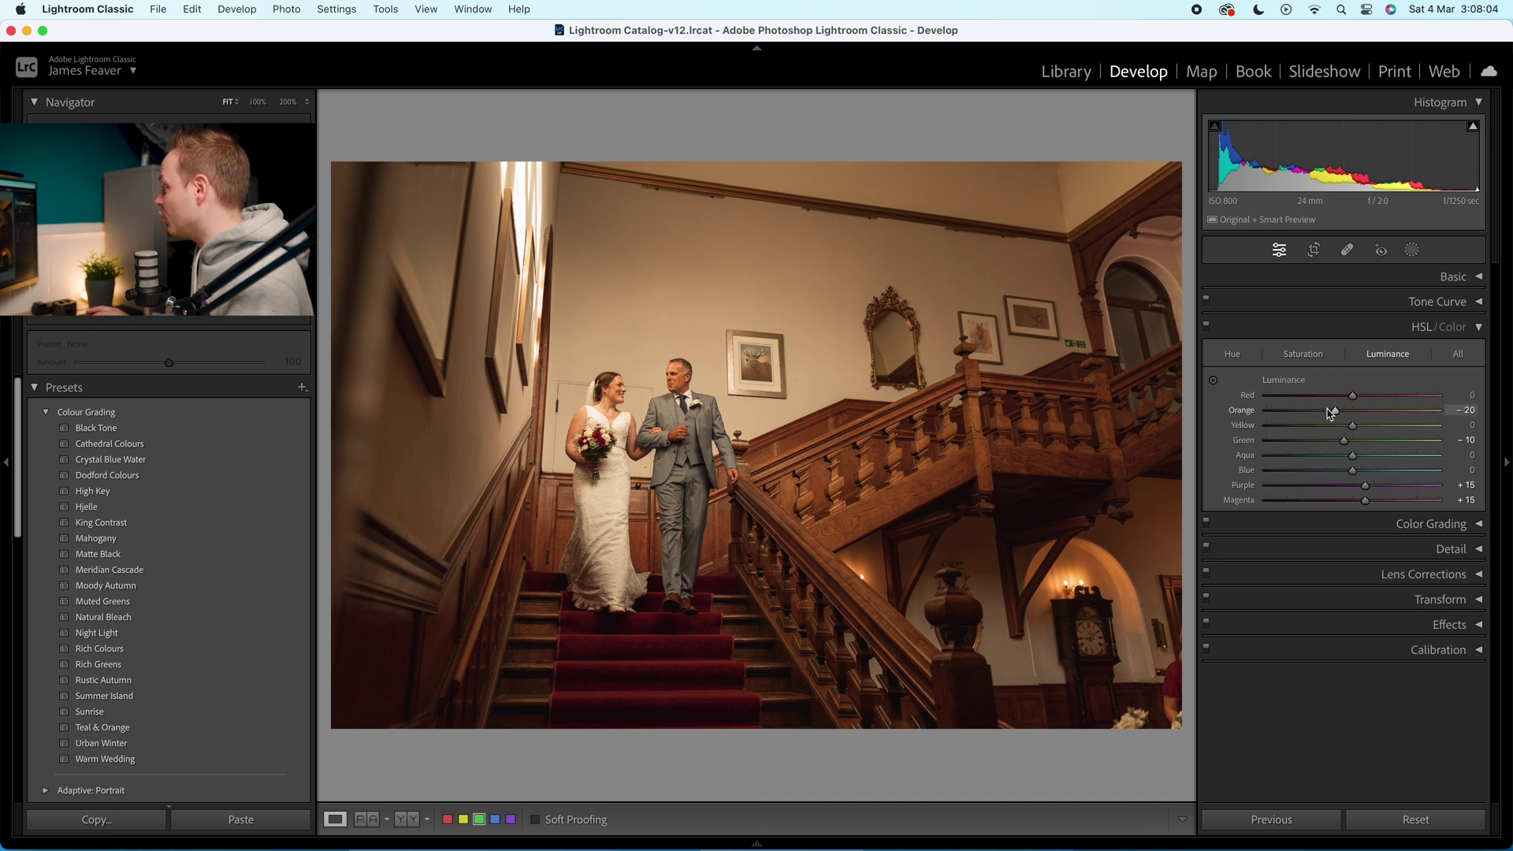
Switch from HSL to Color Grading and set the shadows hue to 35.
{"action": "left_click", "coordinate": [1479, 328]}
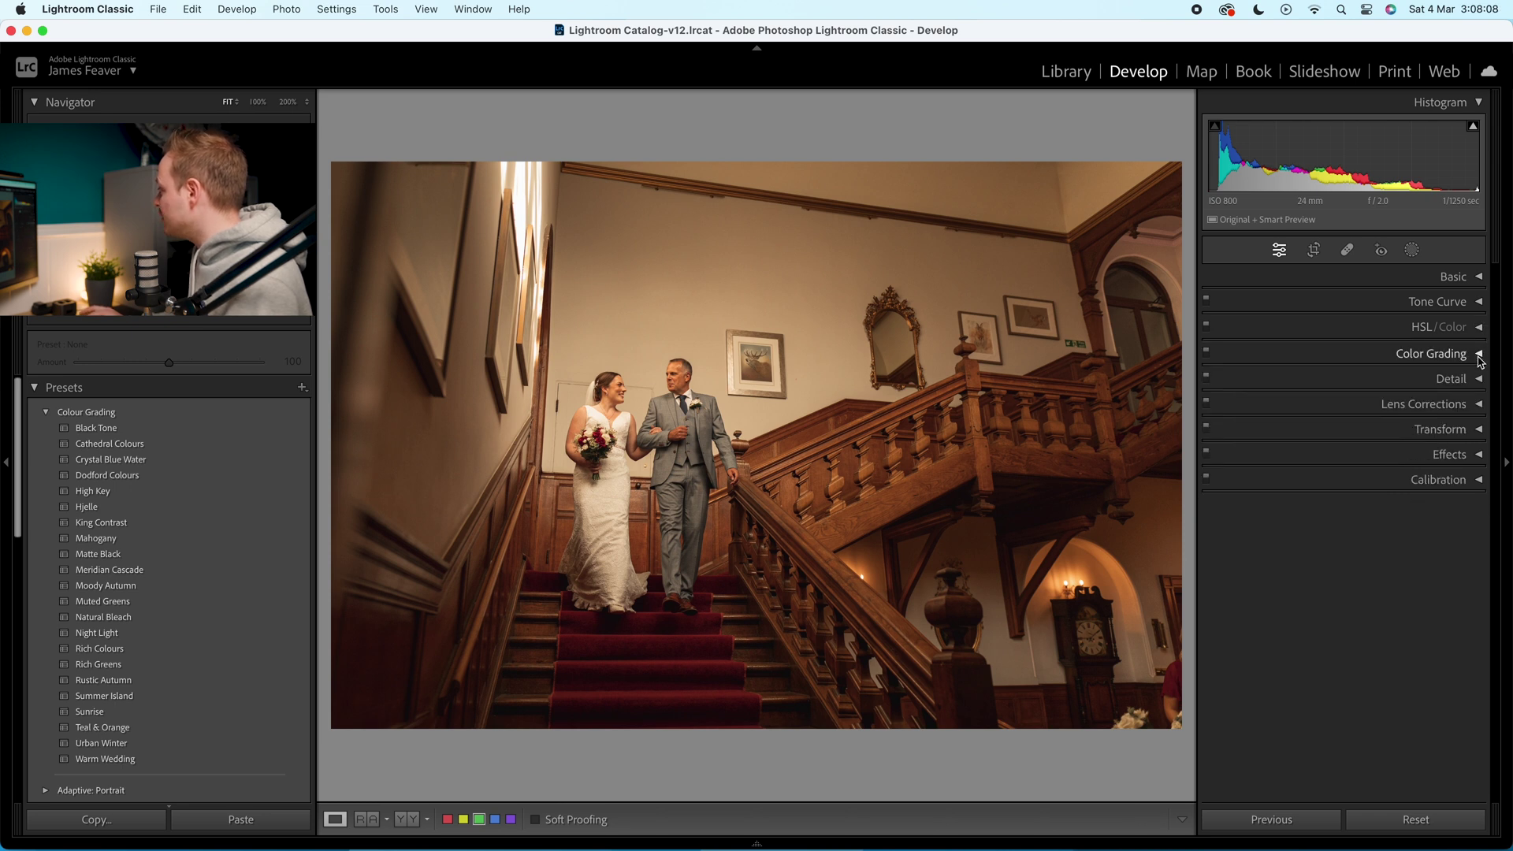
{"action": "left_click", "coordinate": [1479, 354]}
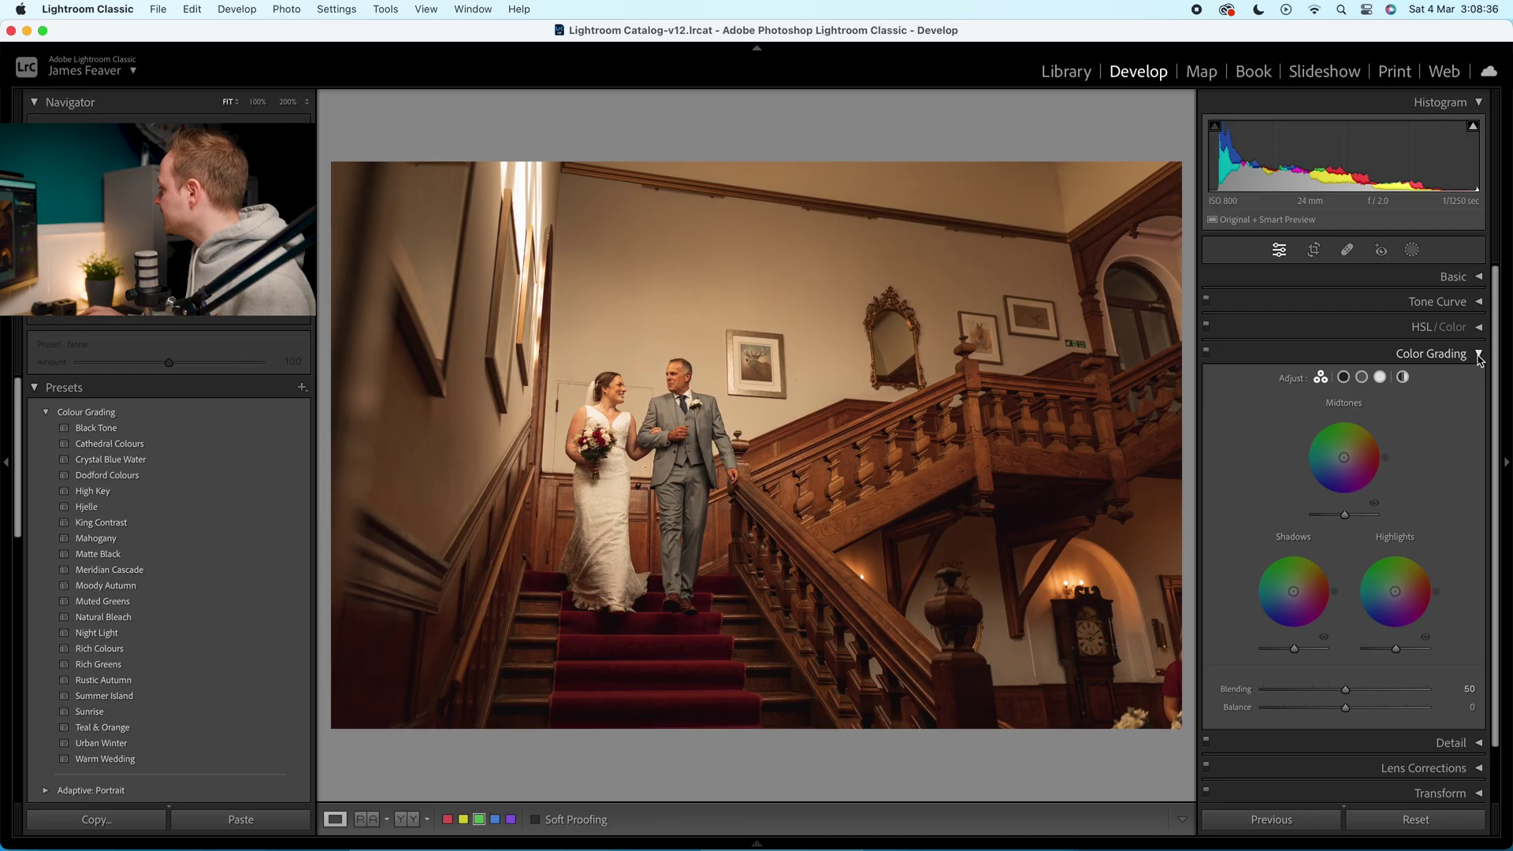
{"action": "left_click", "coordinate": [1344, 381]}
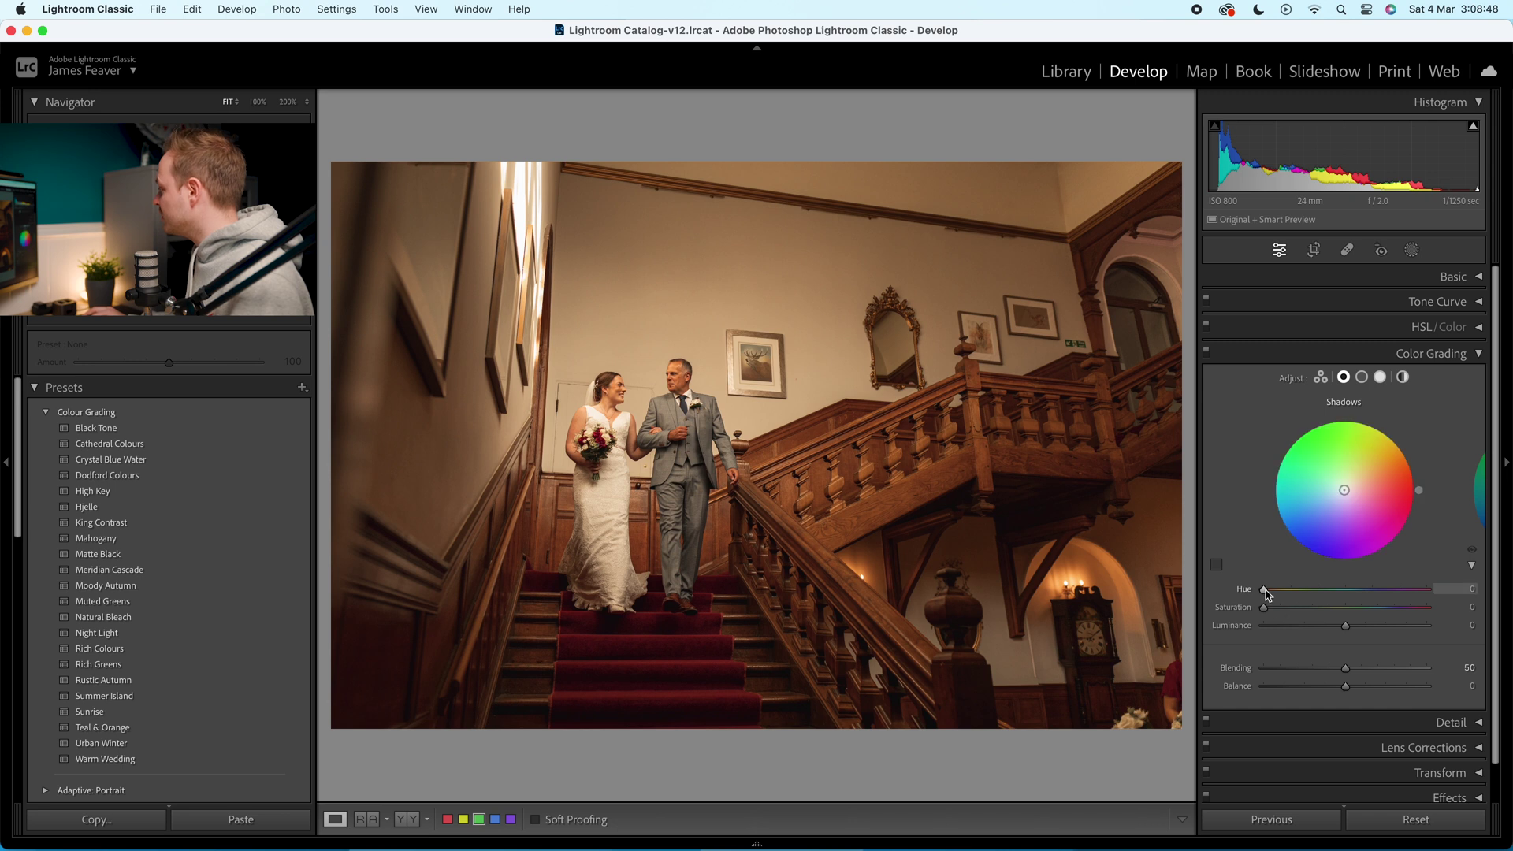
{"action": "left_click_drag", "start_coordinate": [1263, 589], "coordinate": [1271, 590]}
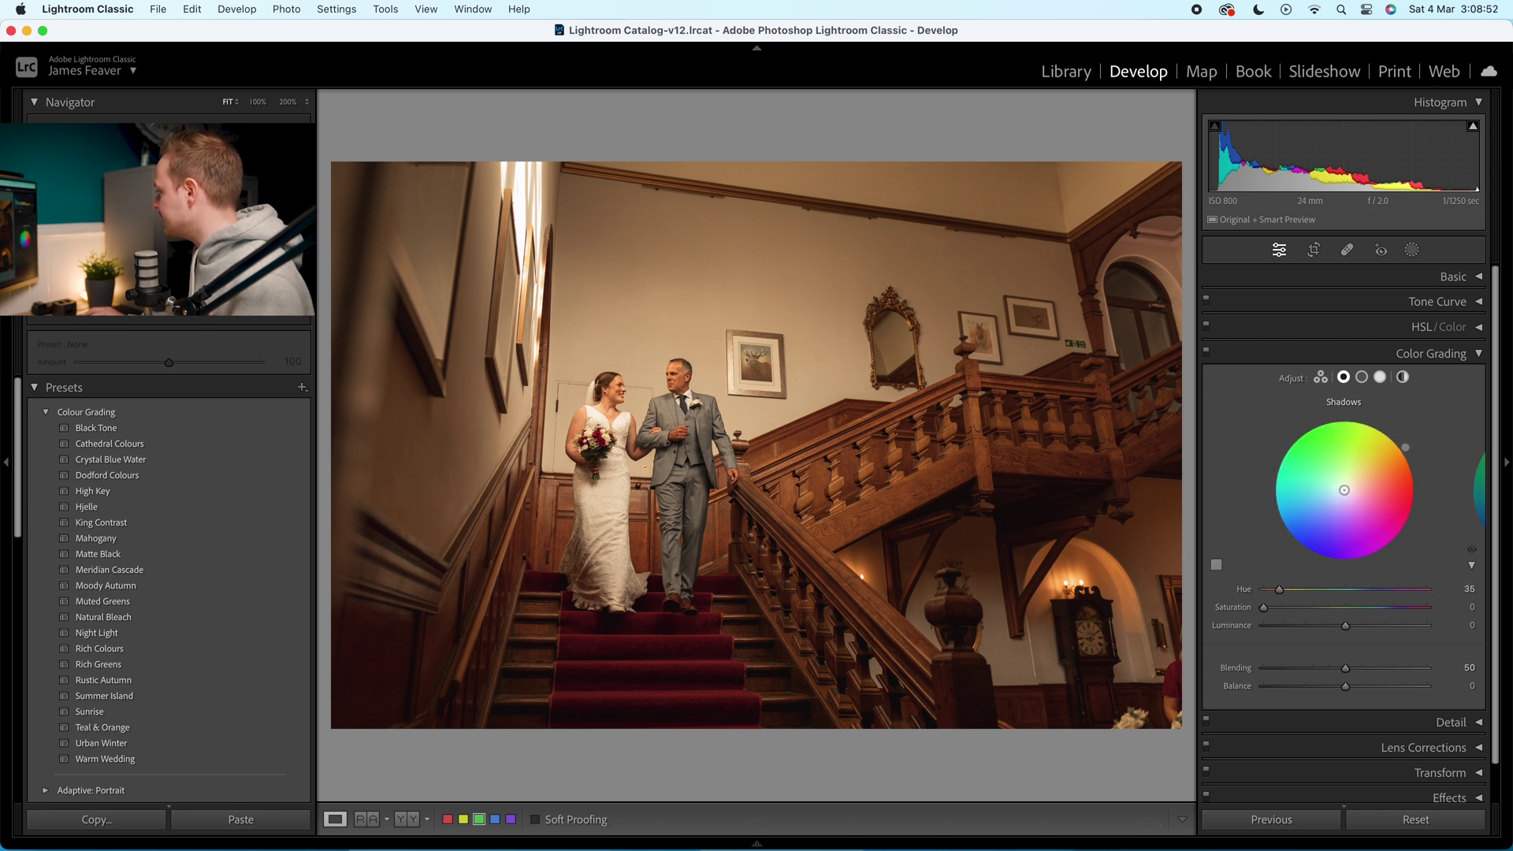
Set the shadows saturation to 10 and the shadows luminance to -10 in Color Grading.
{"action": "left_click", "coordinate": [1469, 588]}
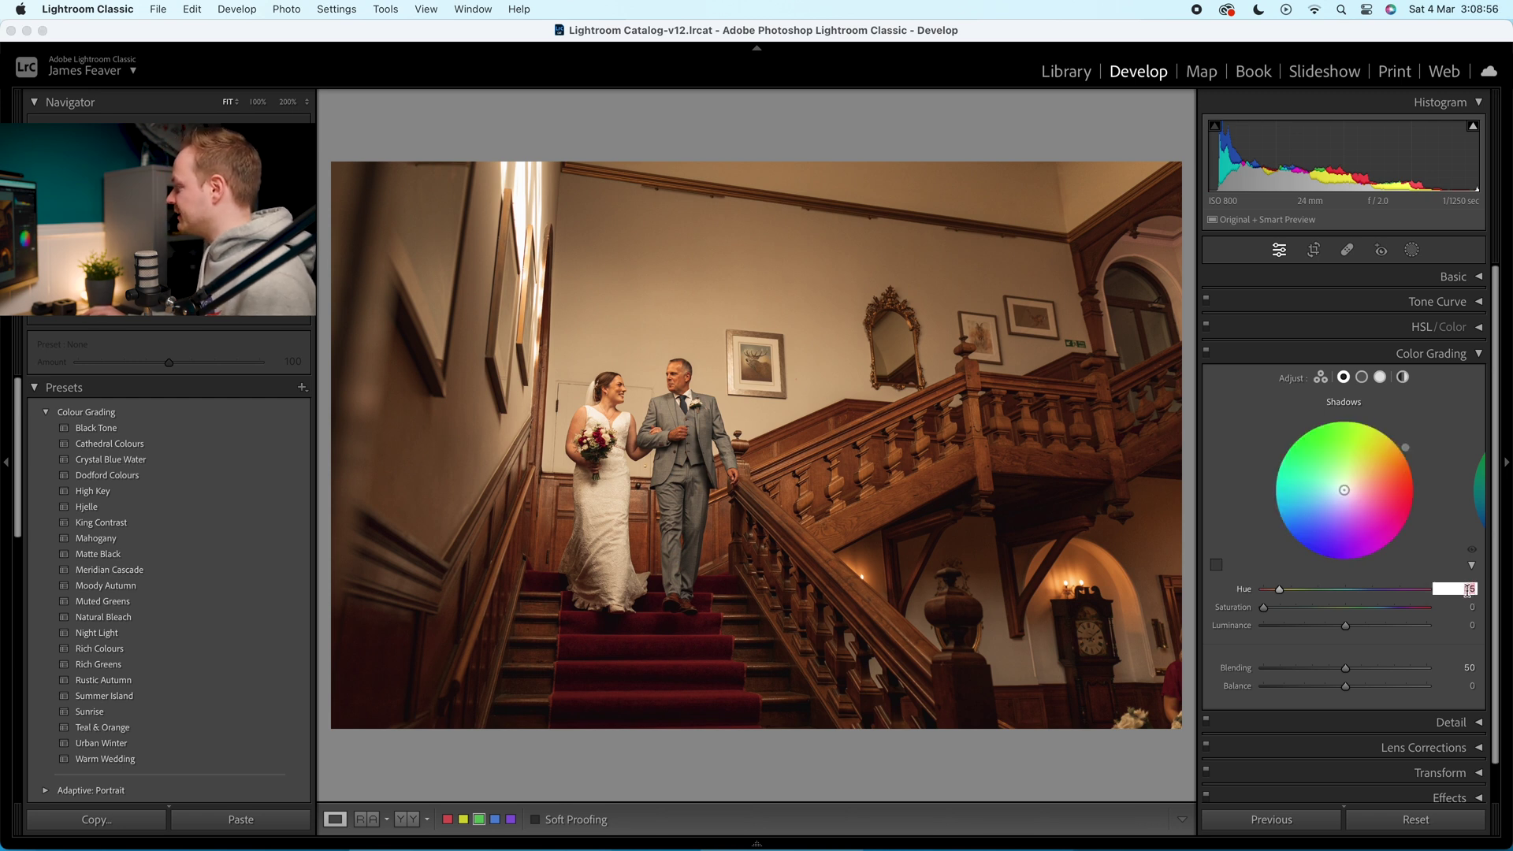
{"action": "left_click_drag", "start_coordinate": [1264, 608], "coordinate": [1289, 612]}
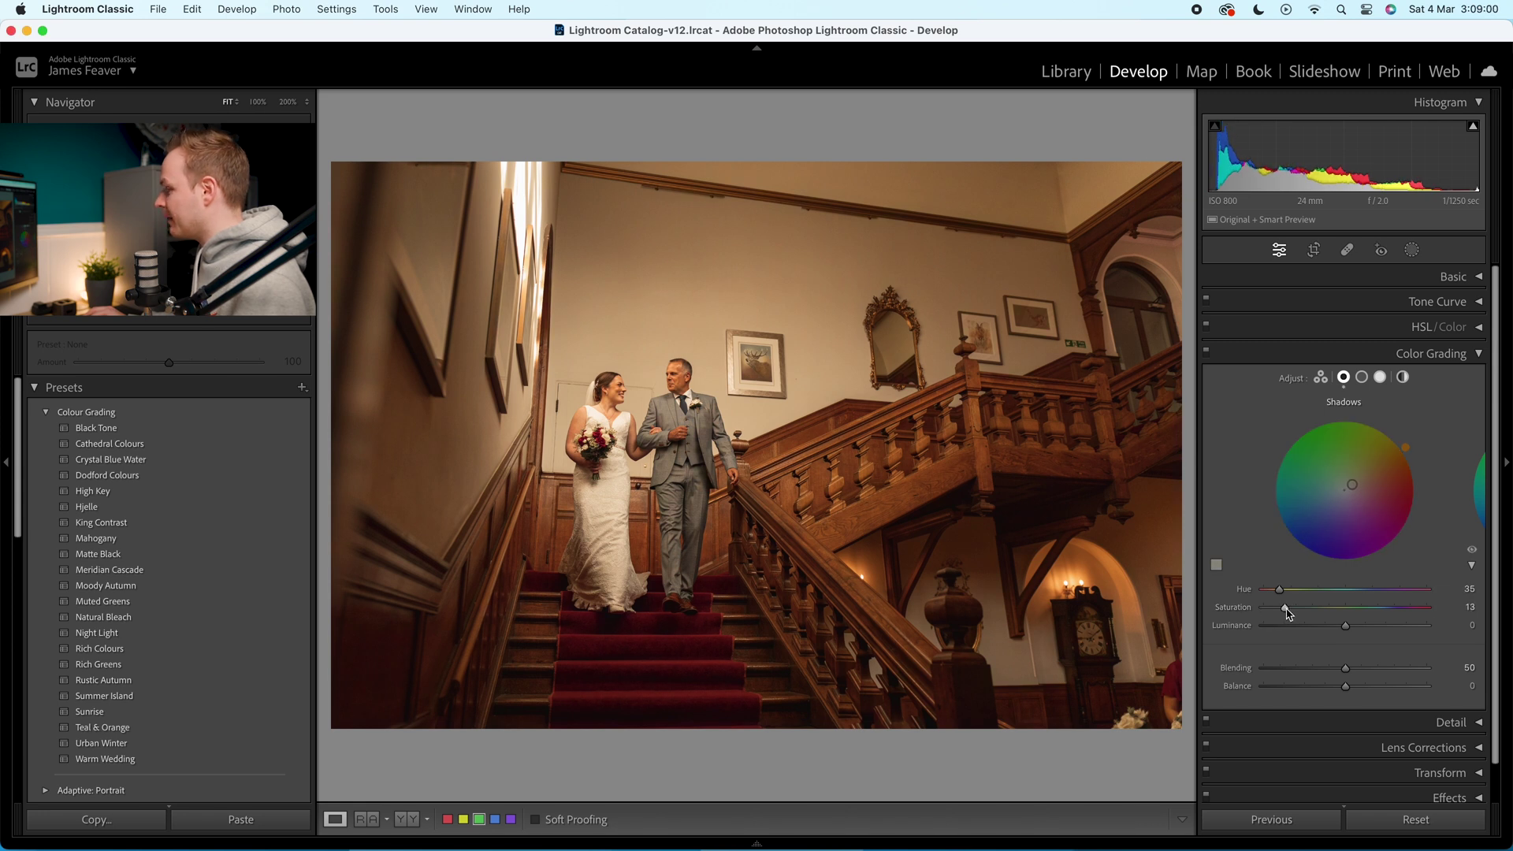
{"action": "left_click", "coordinate": [1466, 608]}
{"action": "type", "text": "10"}
{"action": "key", "text": "Return"}
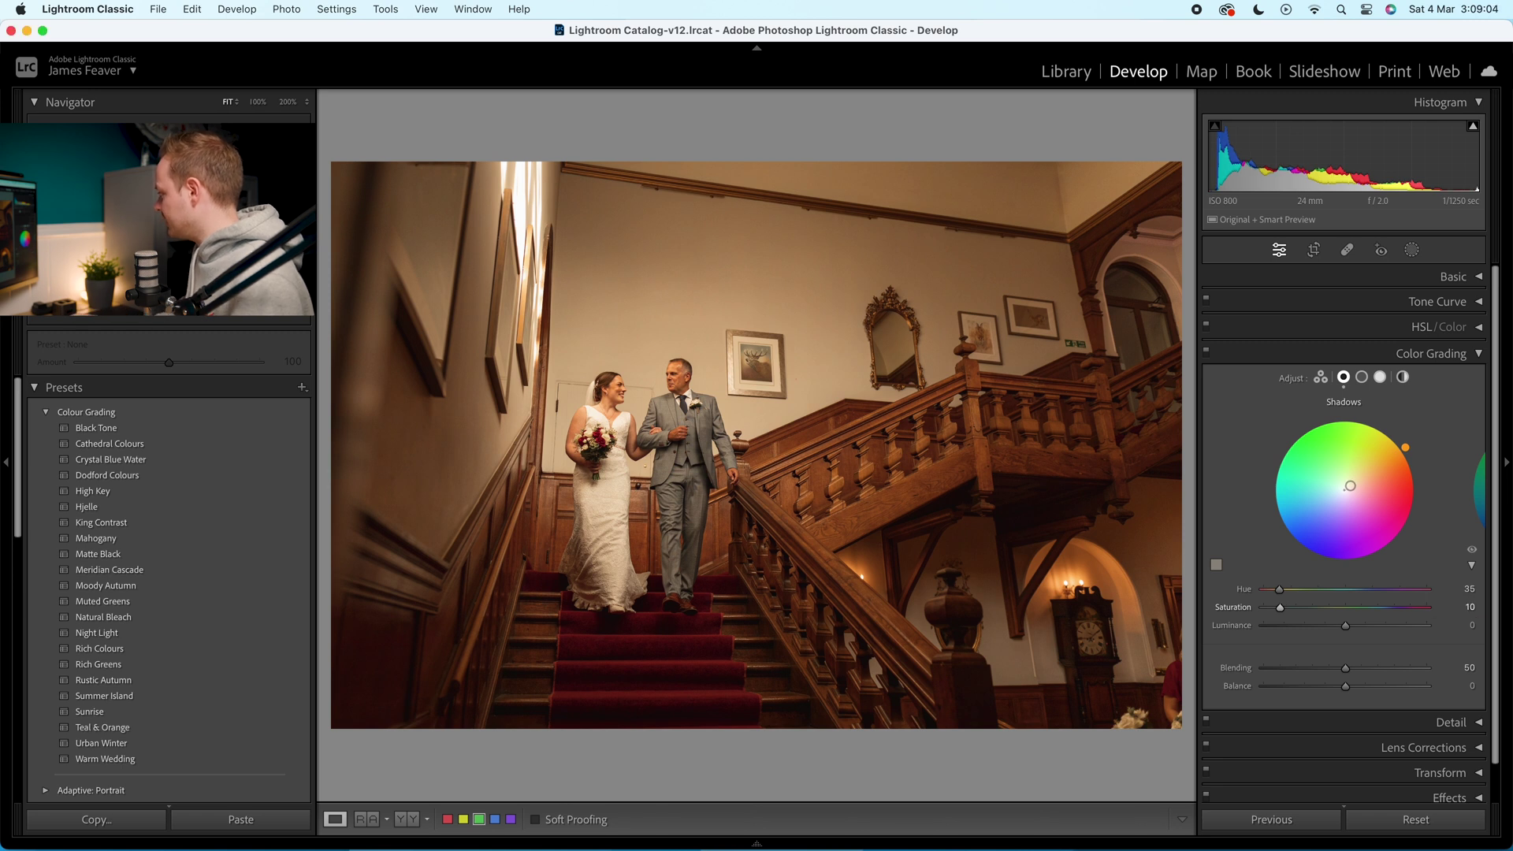
{"action": "left_click_drag", "start_coordinate": [1343, 628], "coordinate": [1338, 628]}
{"action": "left_click", "coordinate": [1465, 624]}
{"action": "type", "text": "-10"}
{"action": "key", "text": "Return"}
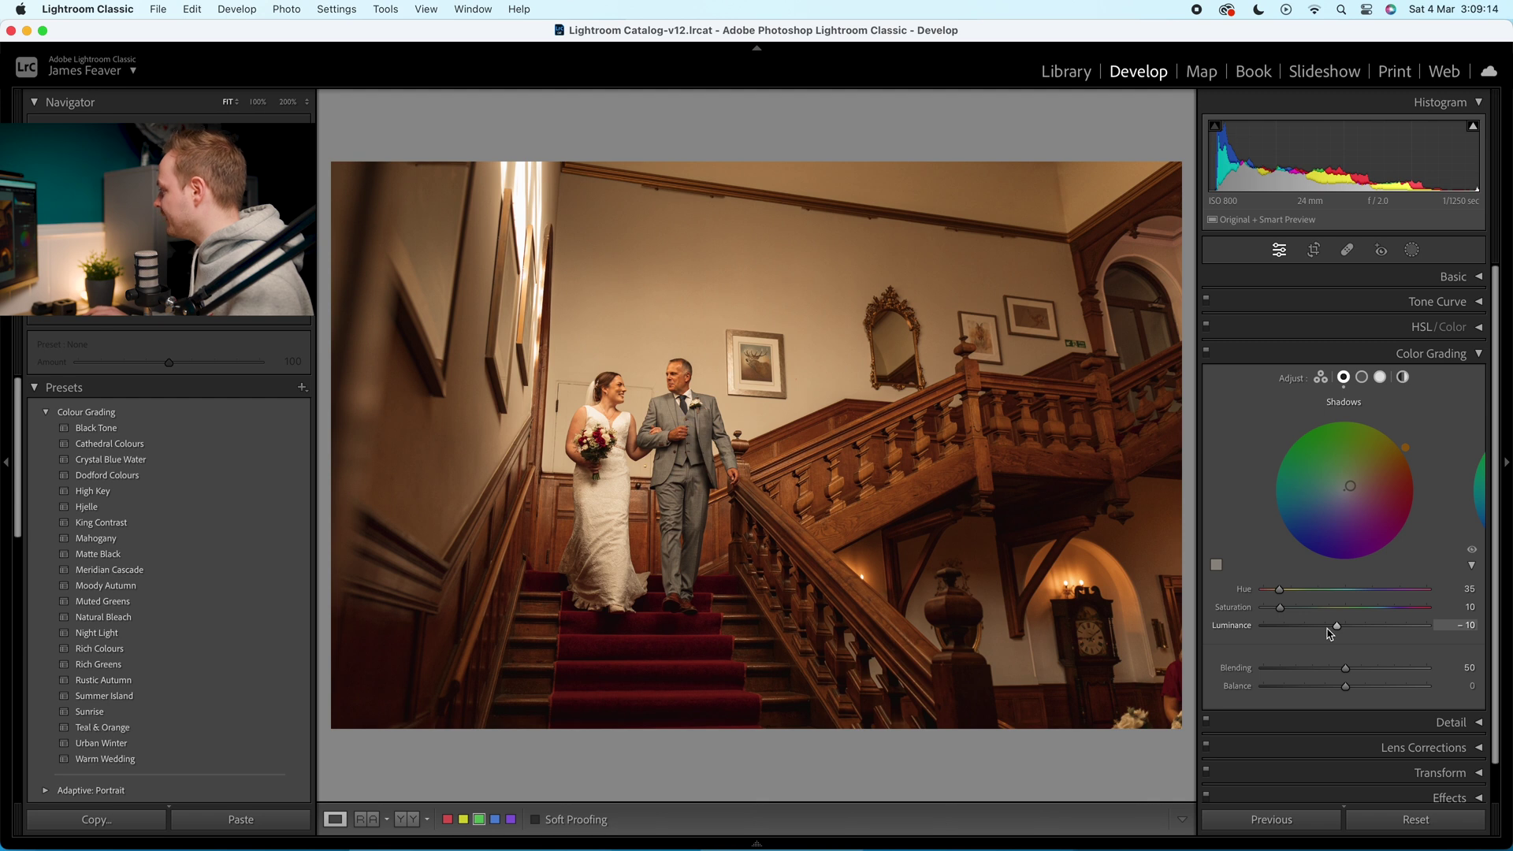
Switch to the highlights colour wheel and set its hue to 45 and saturation to 20.
{"action": "left_click", "coordinate": [1361, 379]}
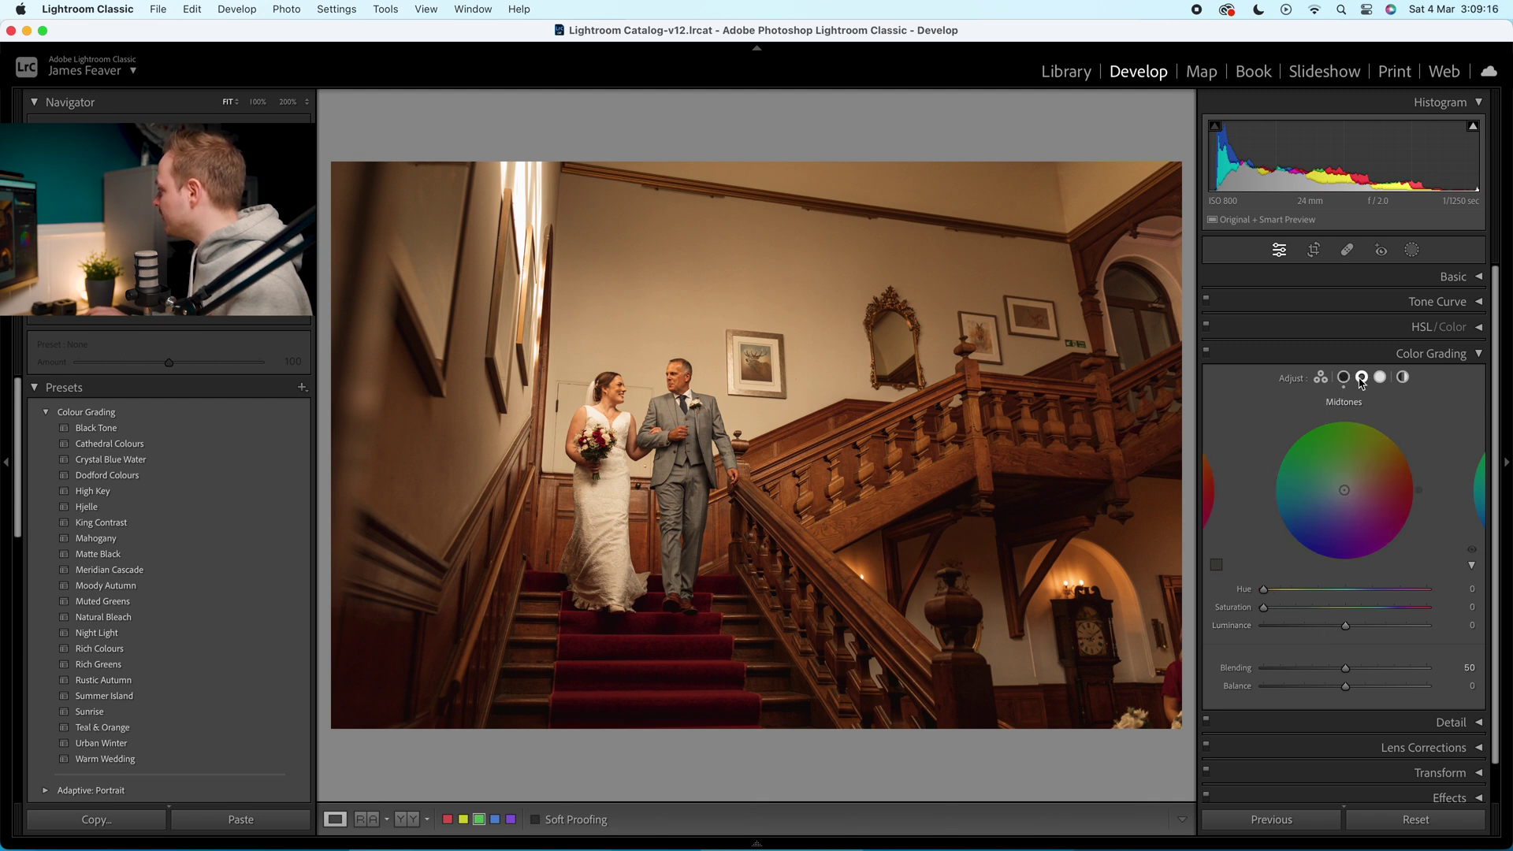
{"action": "left_click", "coordinate": [1380, 379]}
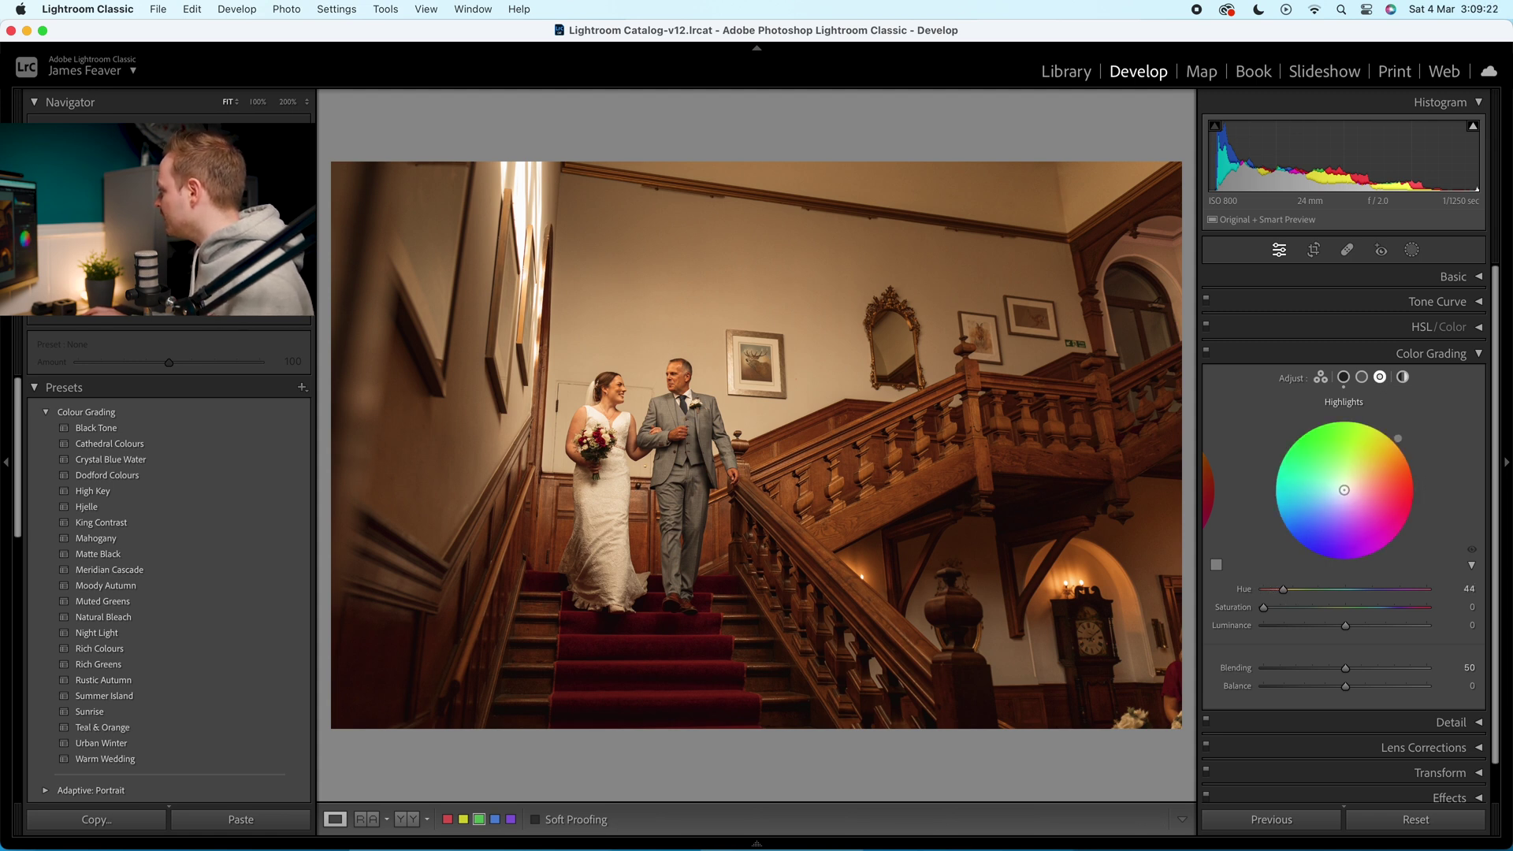
{"action": "left_click", "coordinate": [1470, 588]}
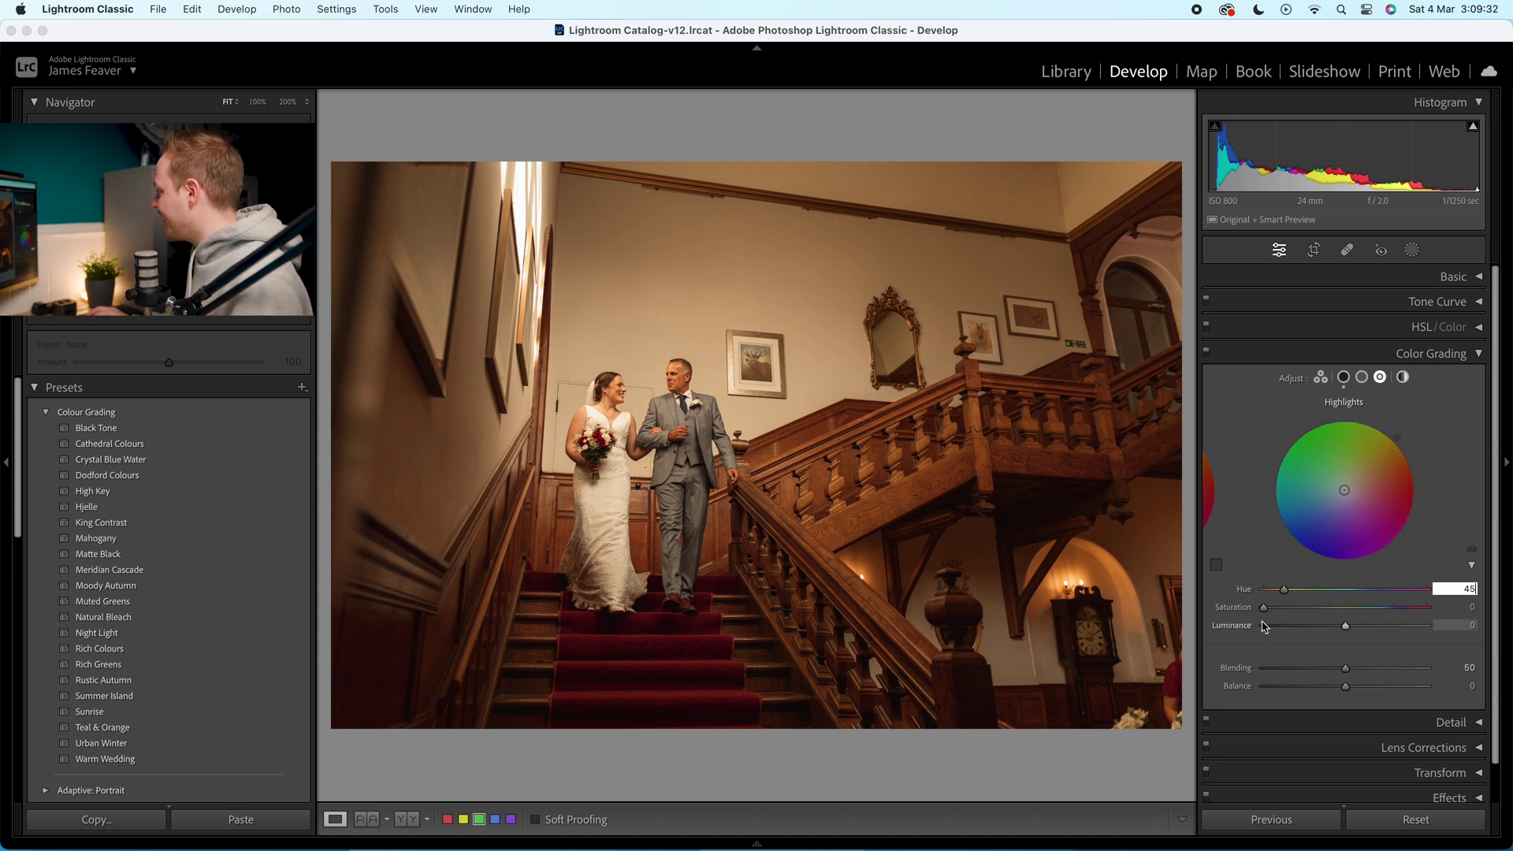
{"action": "left_click_drag", "start_coordinate": [1263, 608], "coordinate": [1284, 613]}
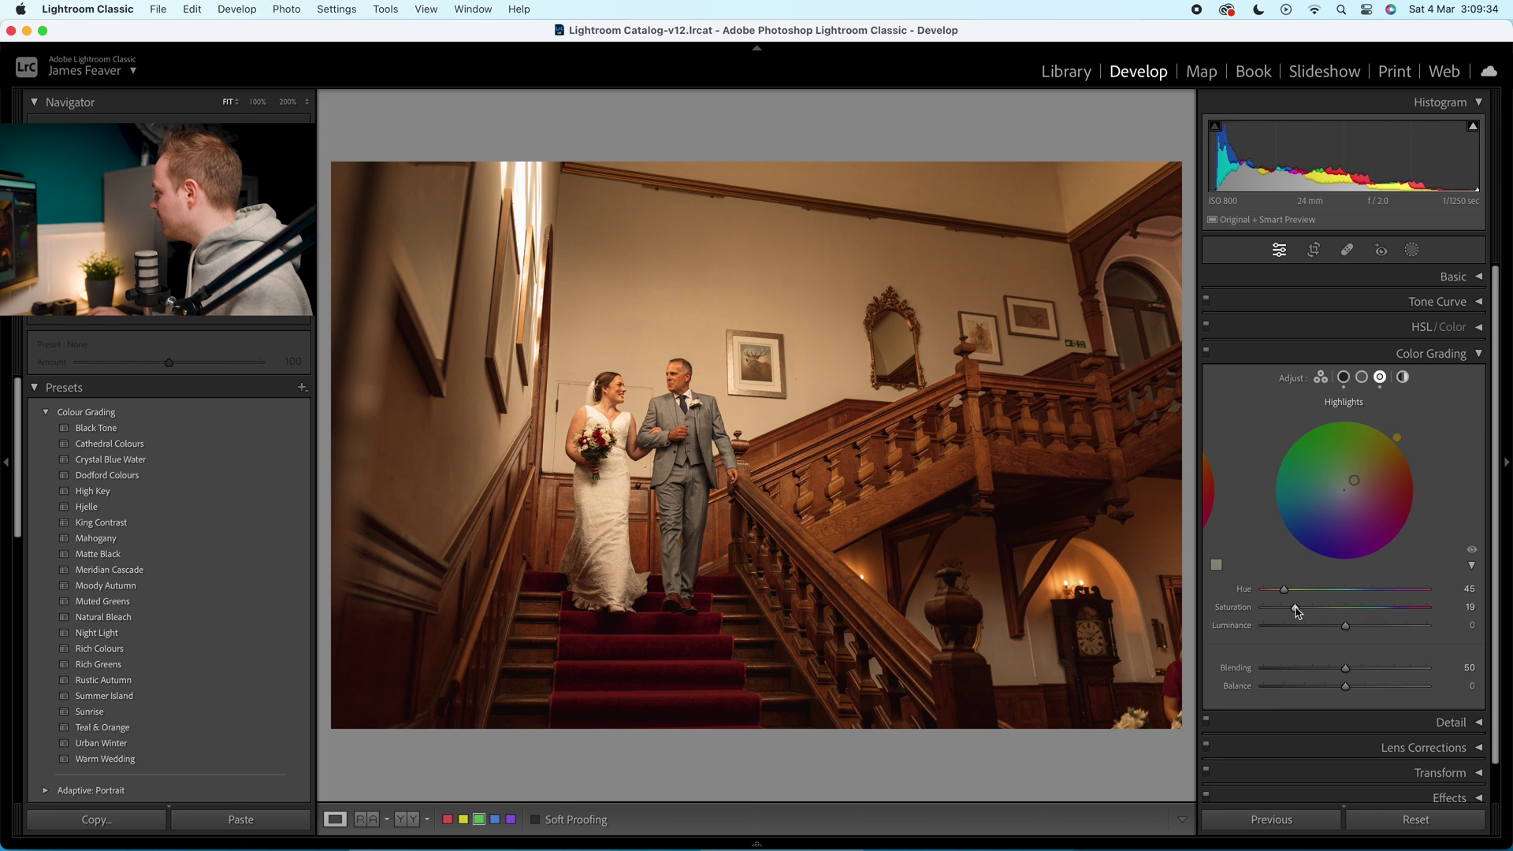
{"action": "left_click", "coordinate": [1462, 608]}
{"action": "type", "text": "20"}
{"action": "key", "text": "Return"}
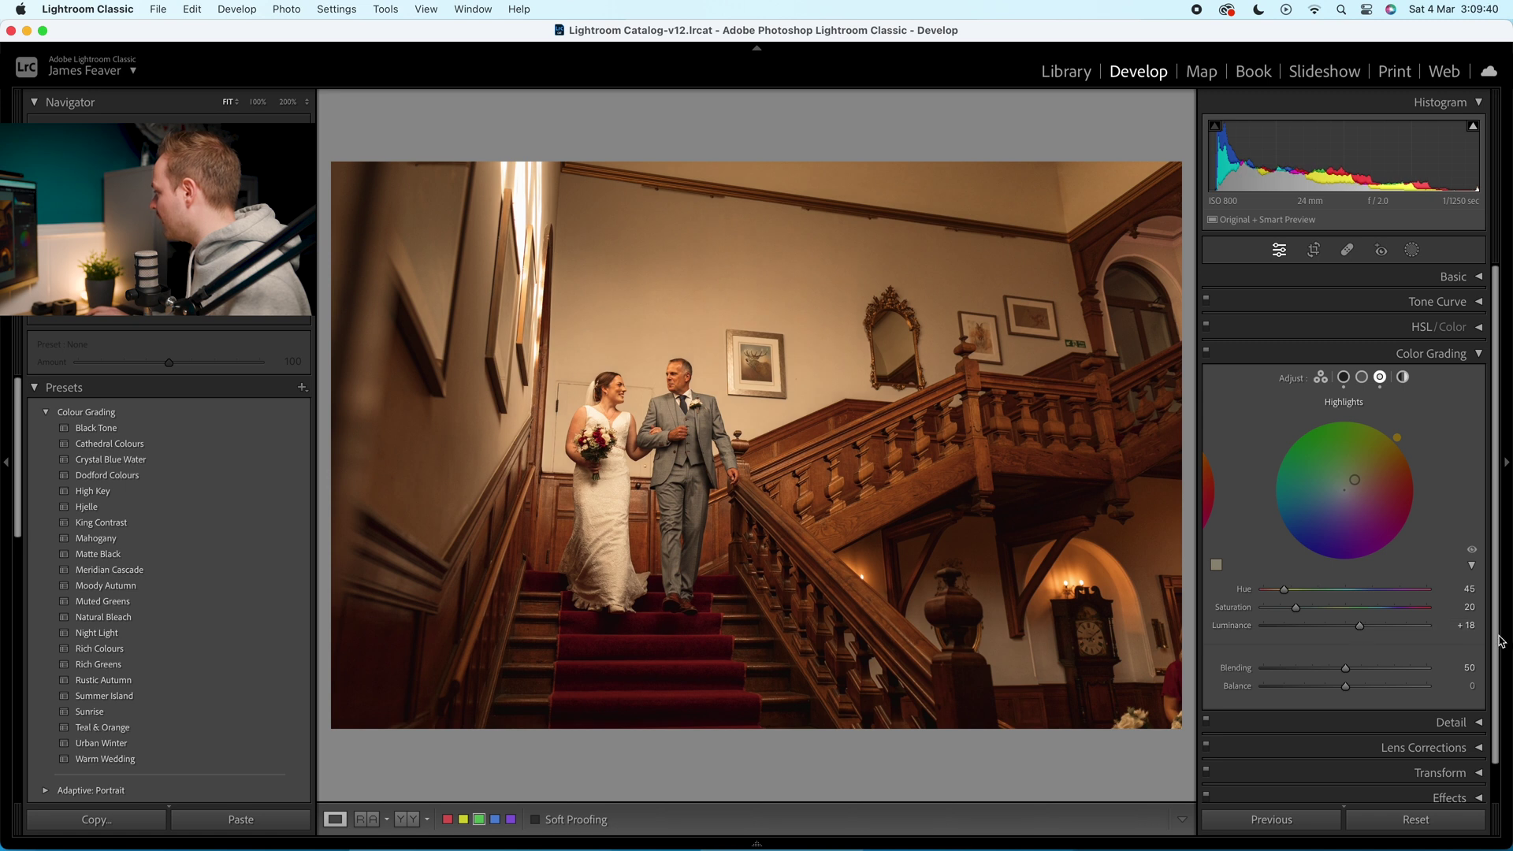
Set the highlights luminance to +10 in Color Grading.
{"action": "left_click", "coordinate": [1471, 625]}
{"action": "type", "text": "10"}
{"action": "key", "text": "Return"}
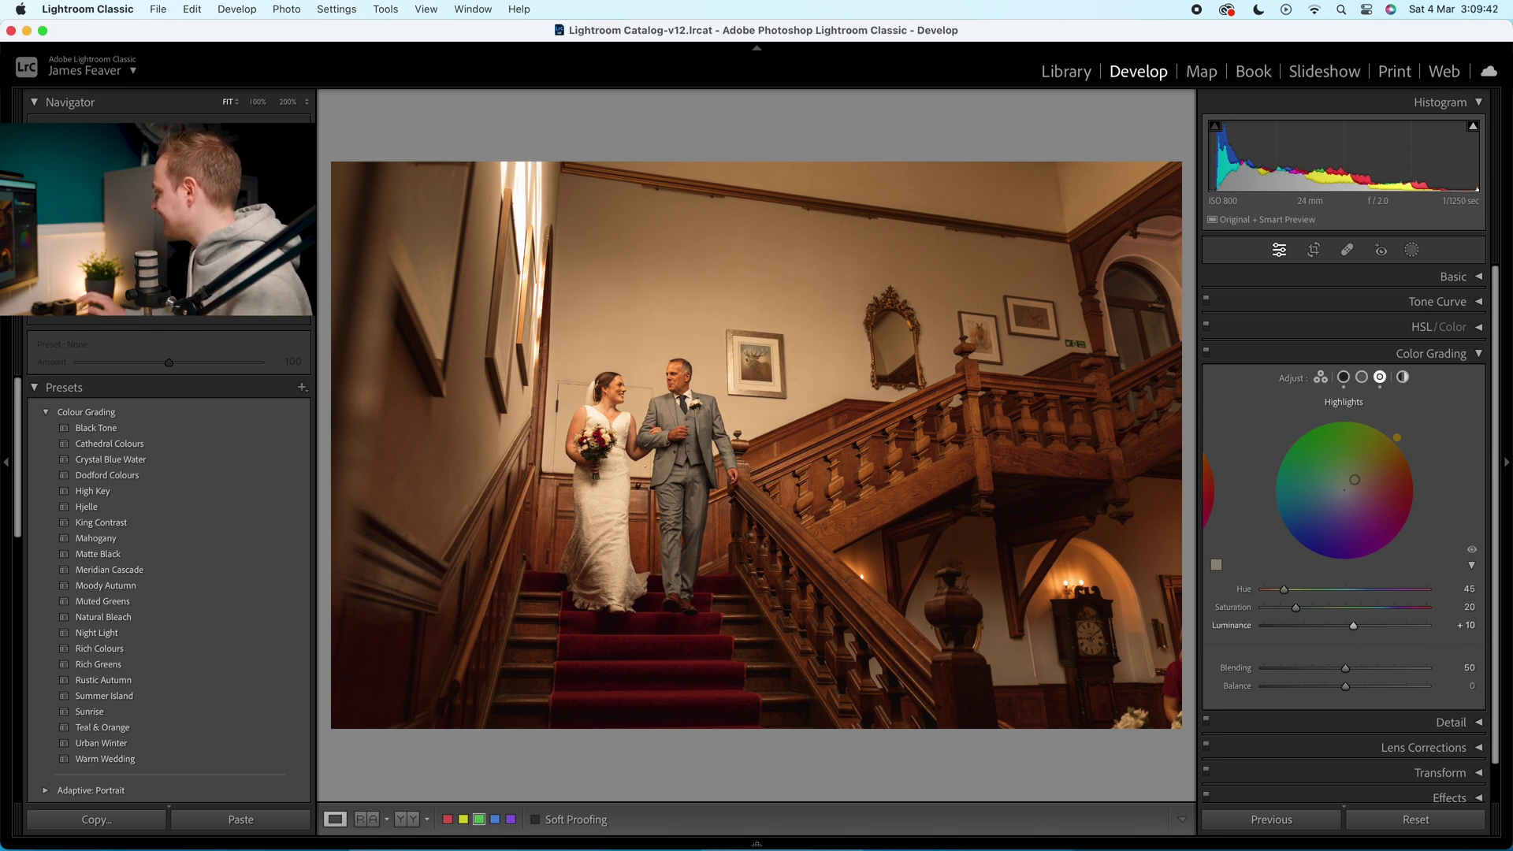